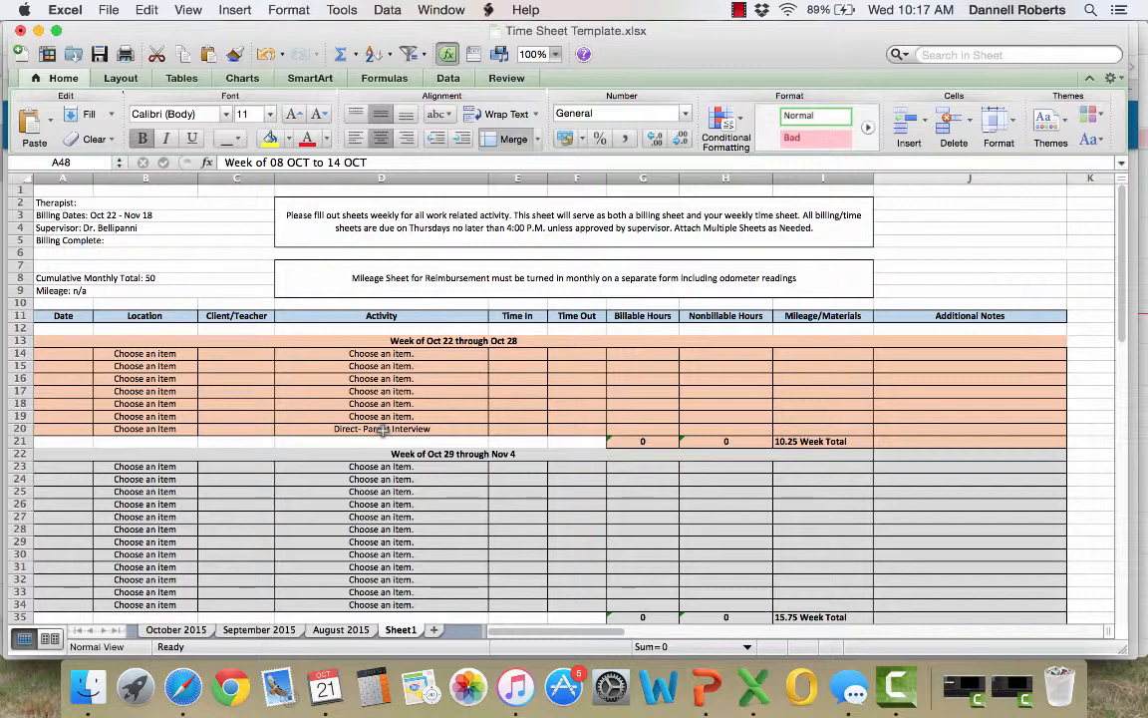
Examine the weekly sections and the monthly totals of the blank time sheet on Sheet1
scroll(458, 495, "down", 5)
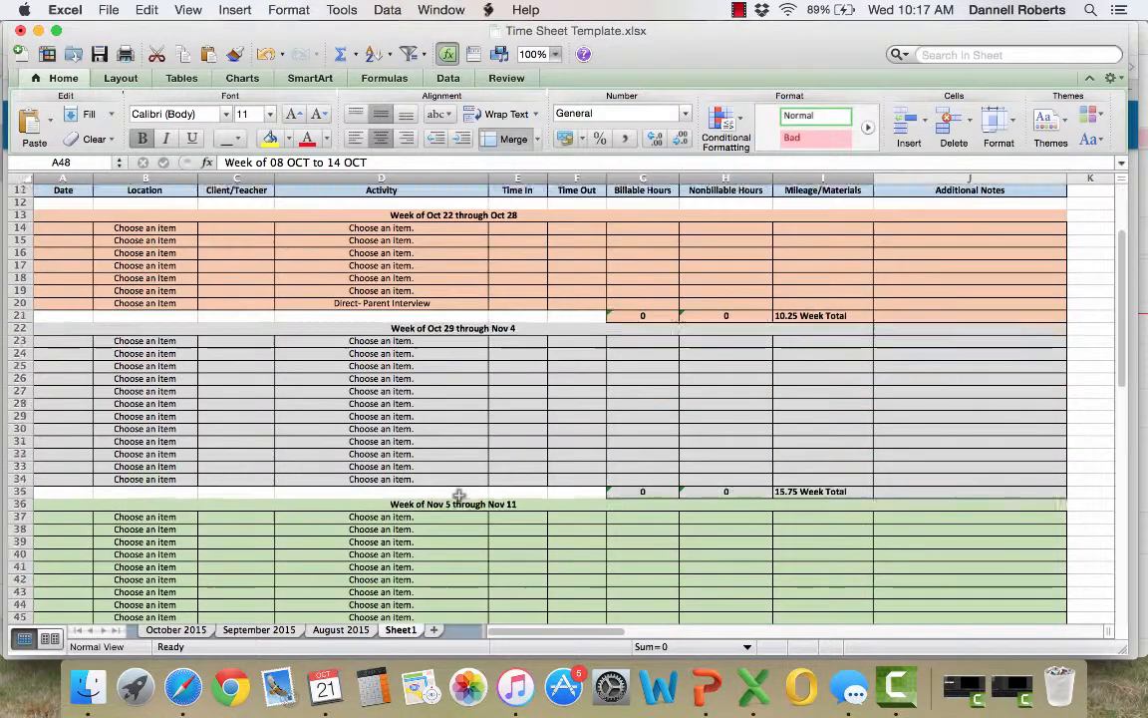
scroll(458, 495, "down", 1)
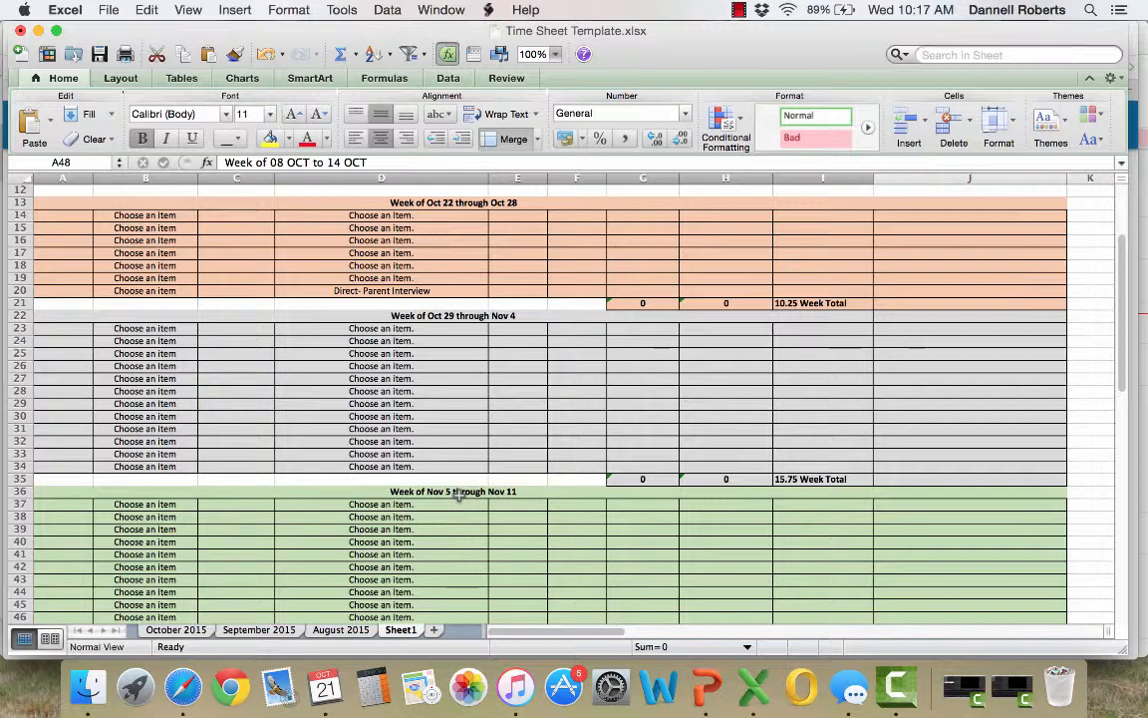
scroll(458, 495, "down", 5)
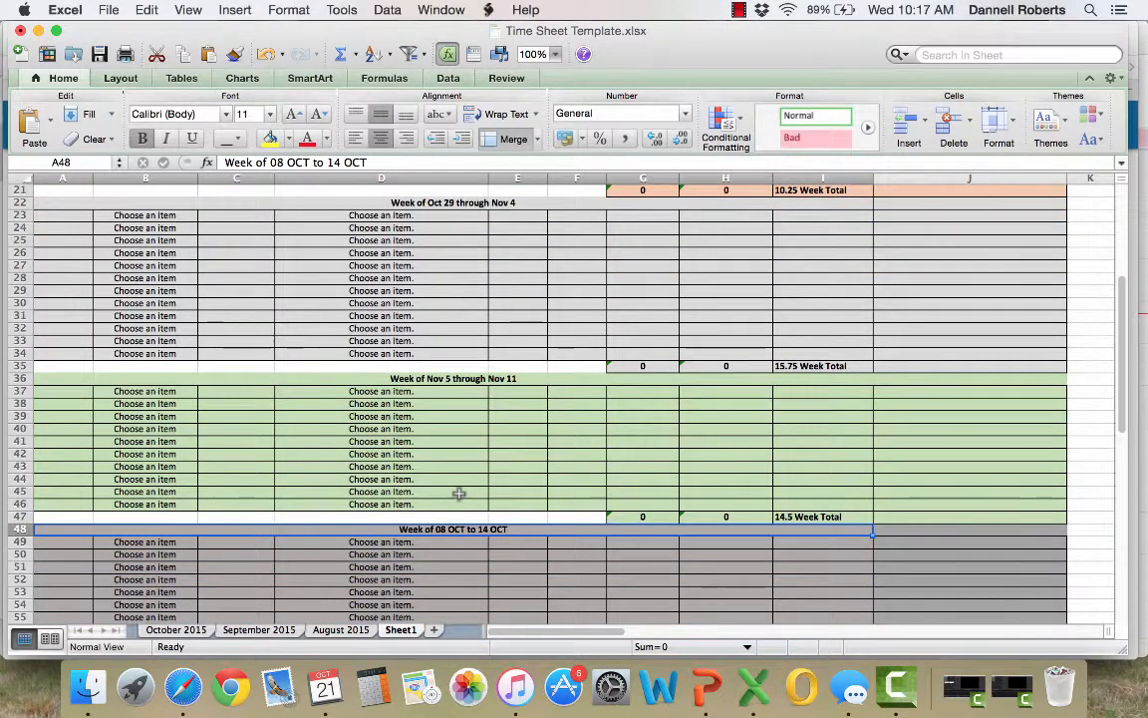
scroll(459, 494, "down", 2)
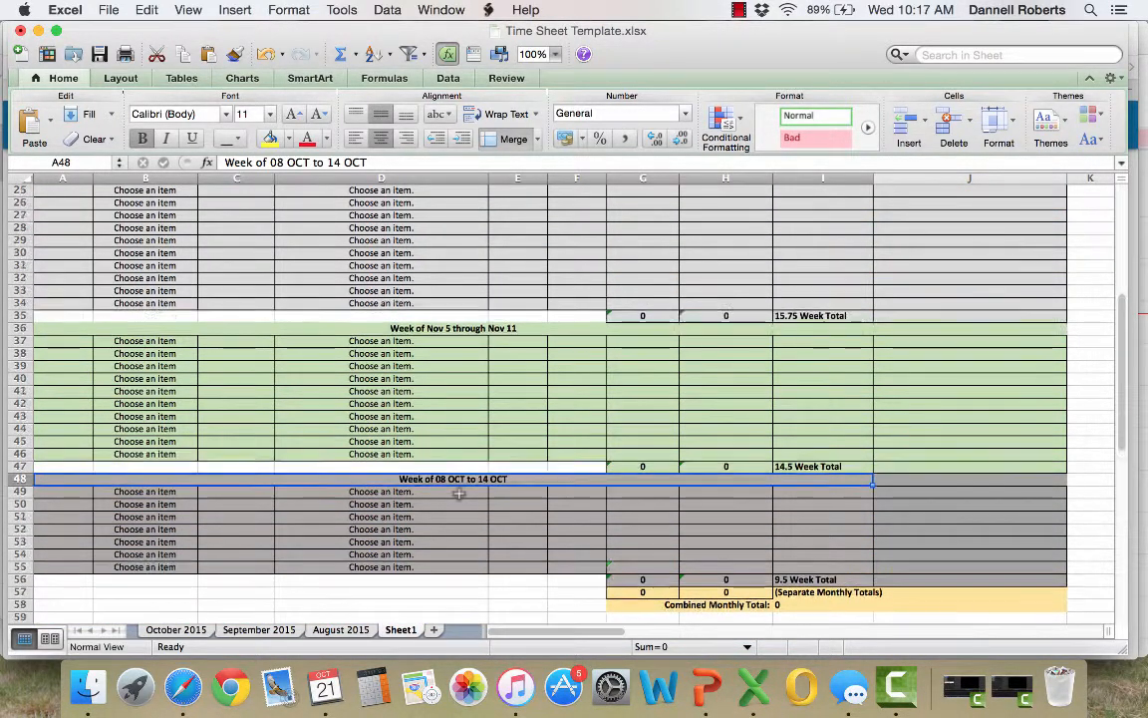
scroll(459, 493, "up", 12)
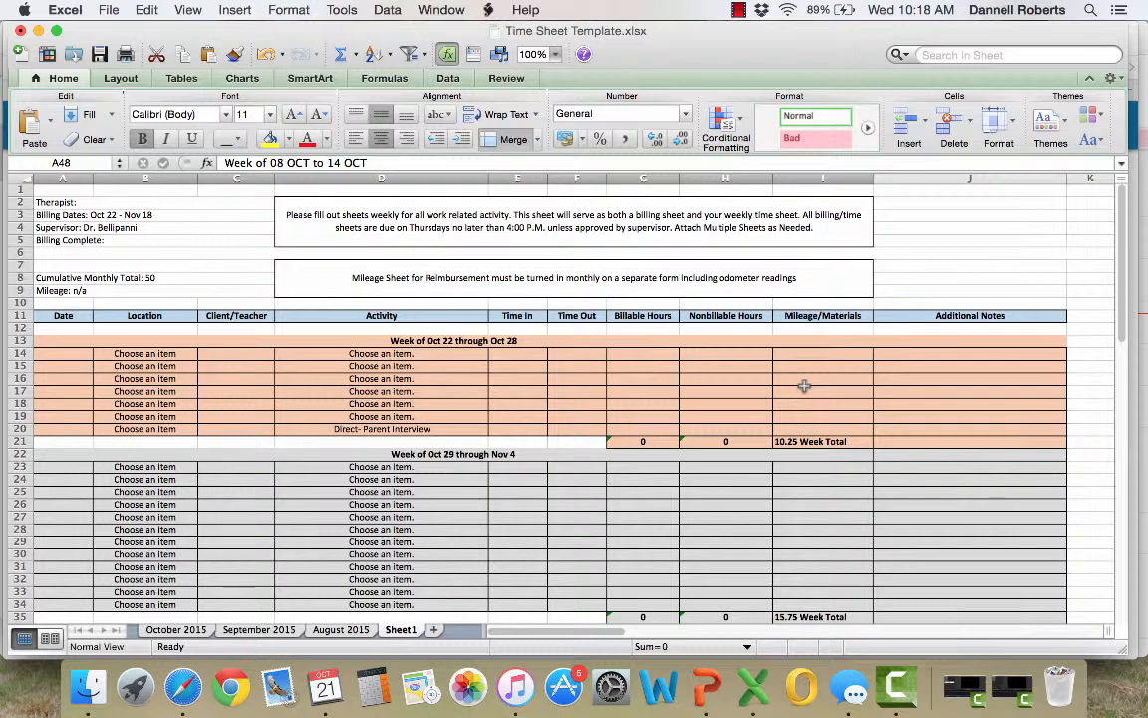
Review how the Additional Notes column is filled in on the August 2015 and September 2015 sheets
left_click(878, 352)
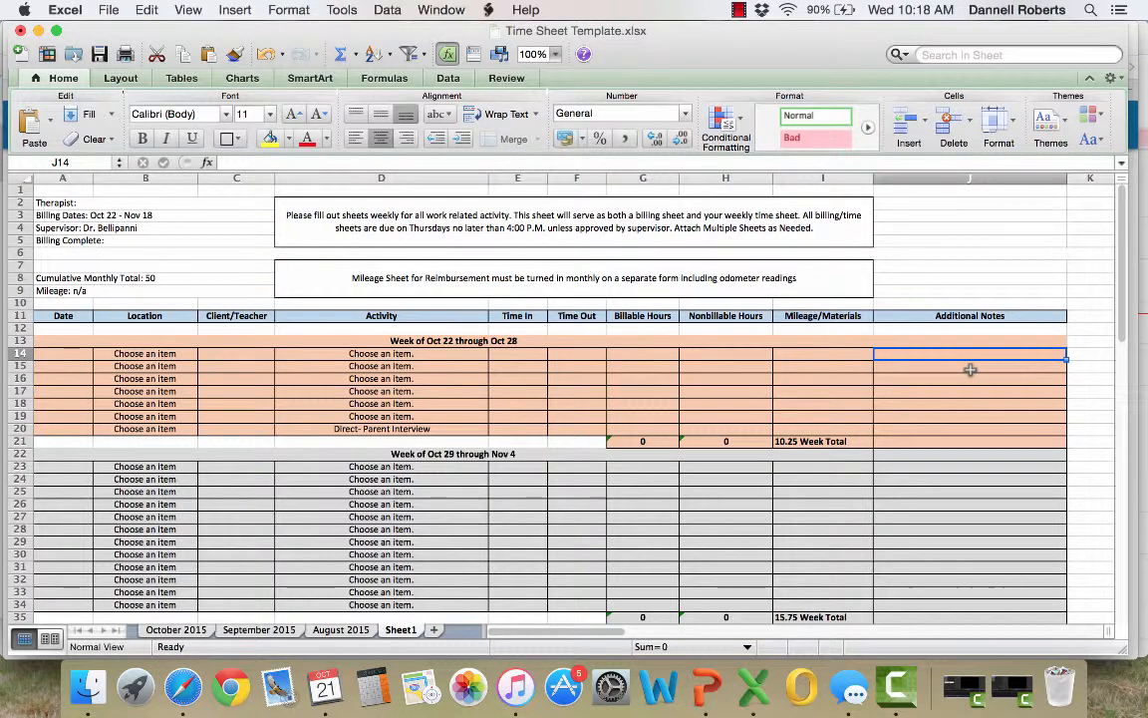
left_click(334, 630)
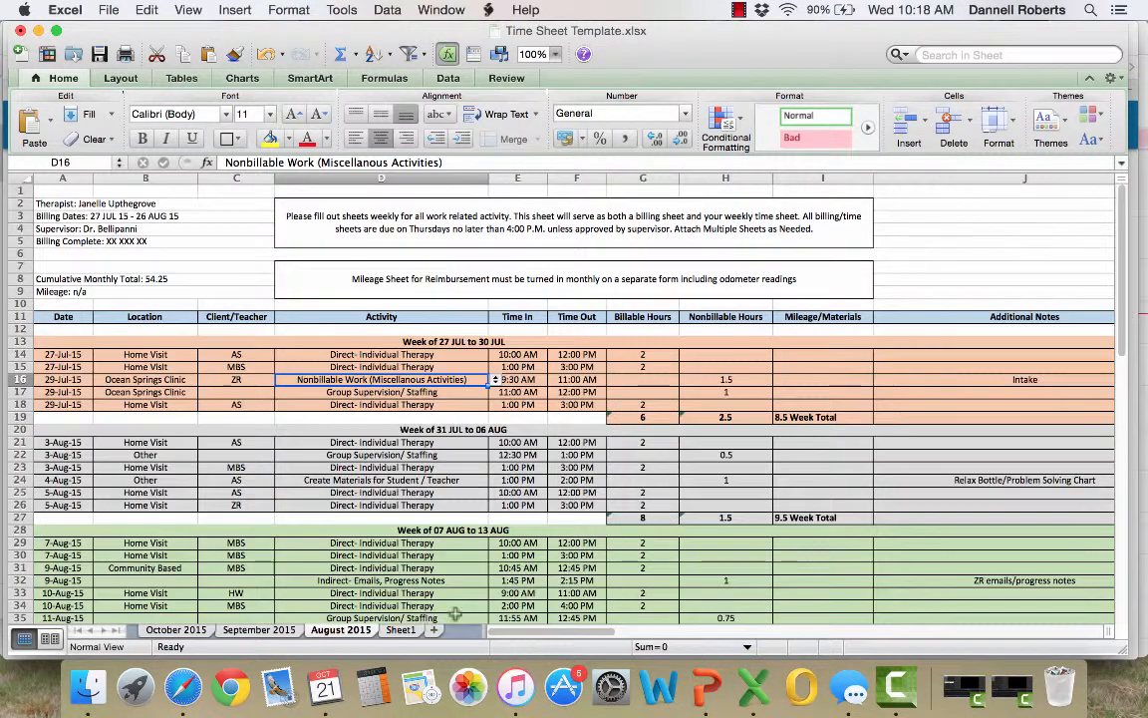
scroll(638, 439, "down", 3)
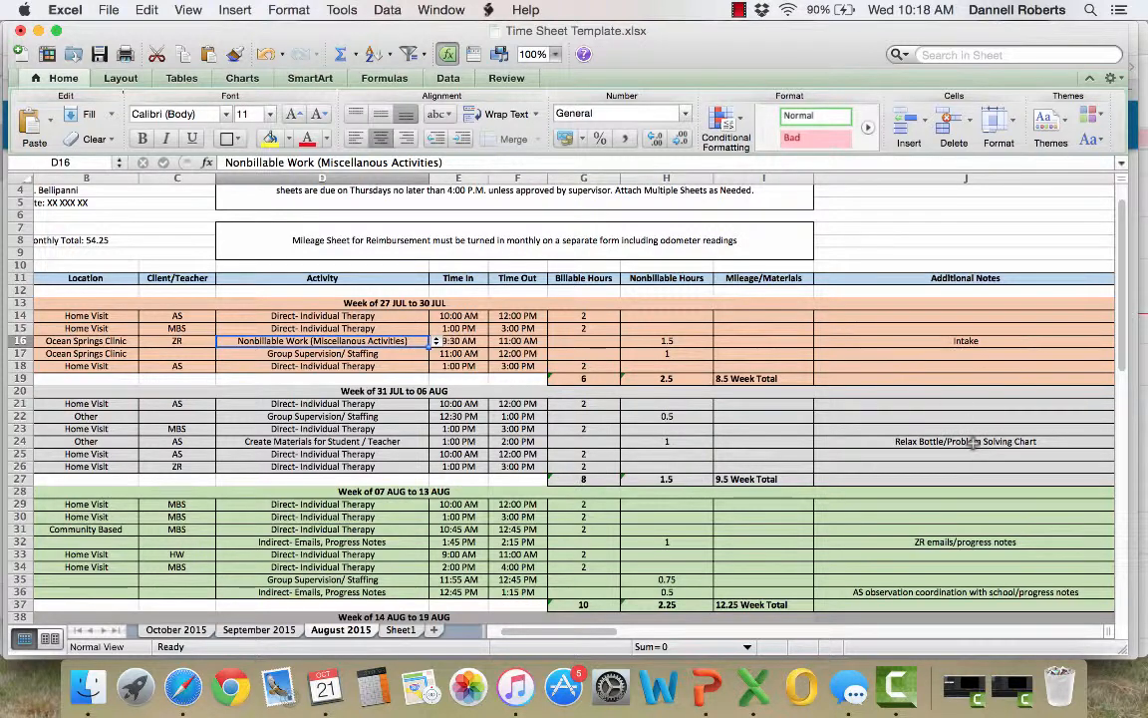
left_click(897, 541)
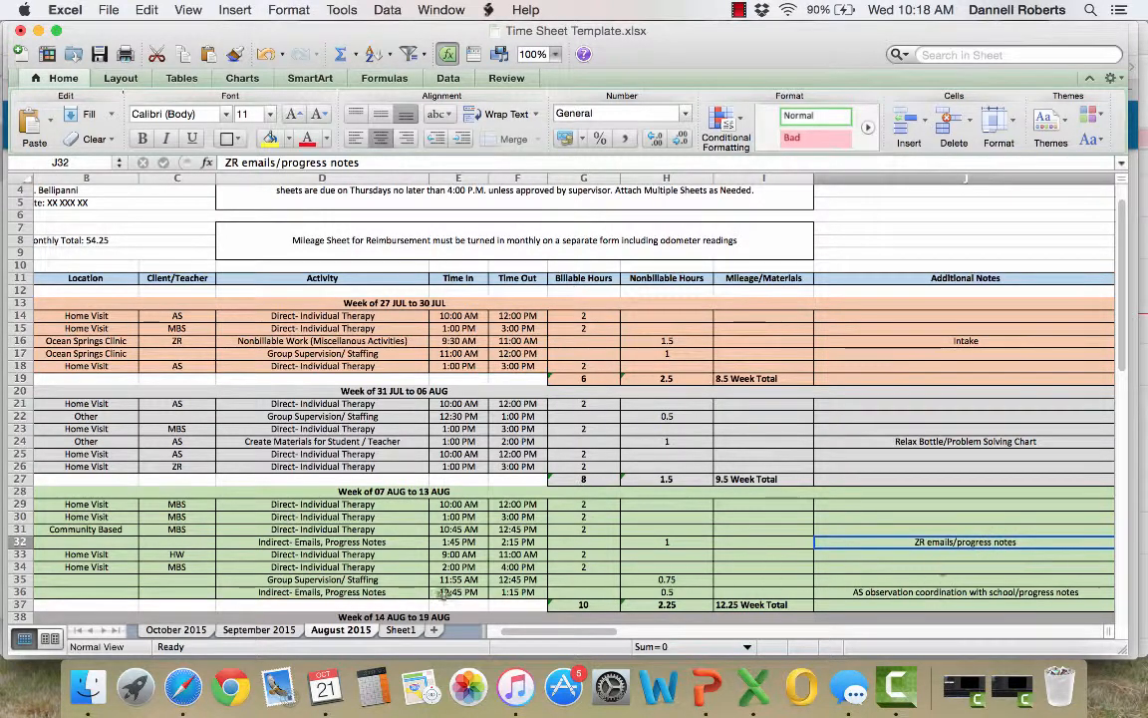
left_click(295, 632)
scroll(553, 522, "right", 10)
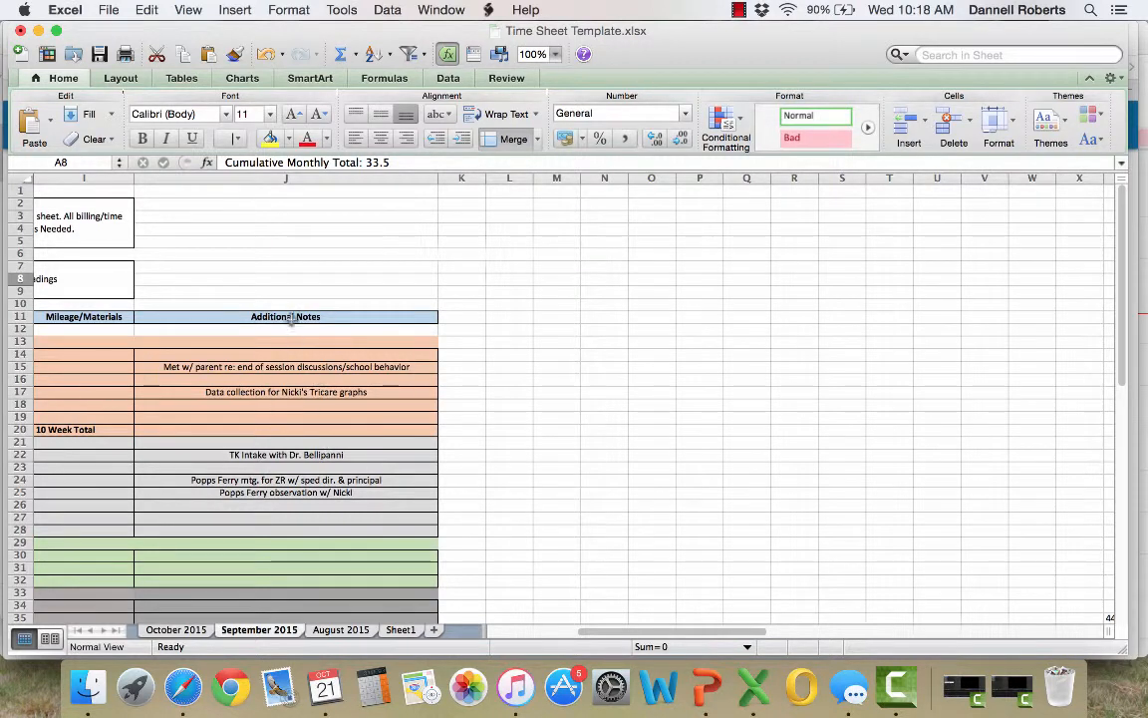
Rename Sheet1, the blank time sheet, as Template
left_click(401, 630)
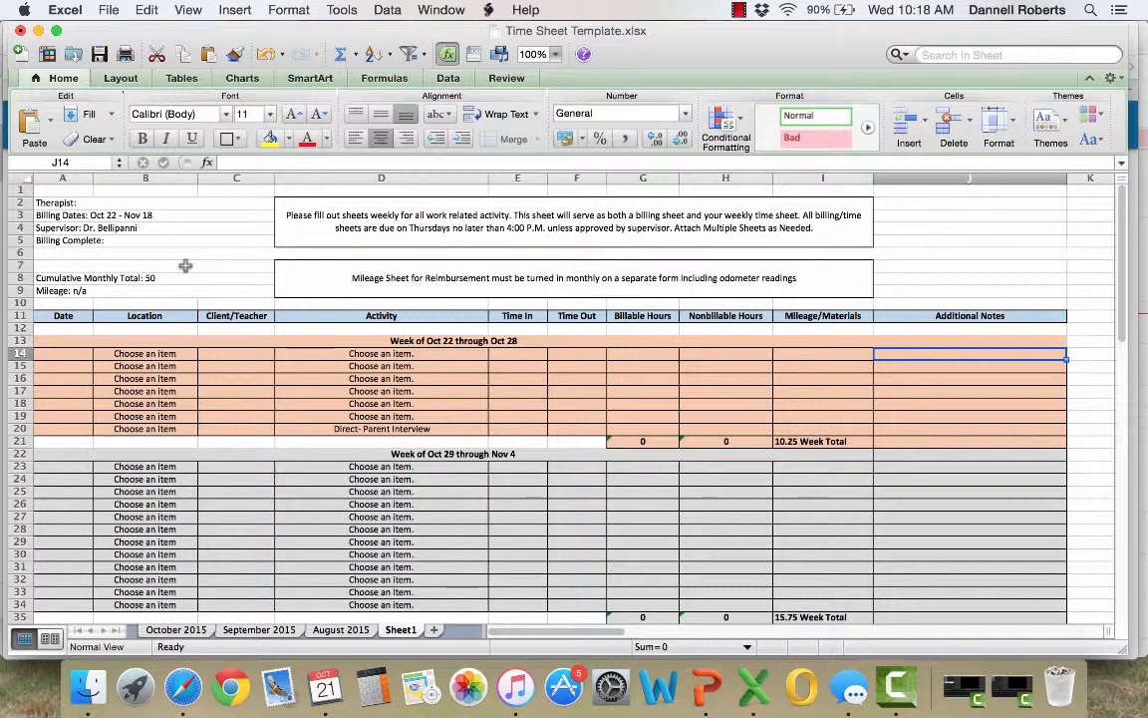
double_click(402, 629)
type("Sam")
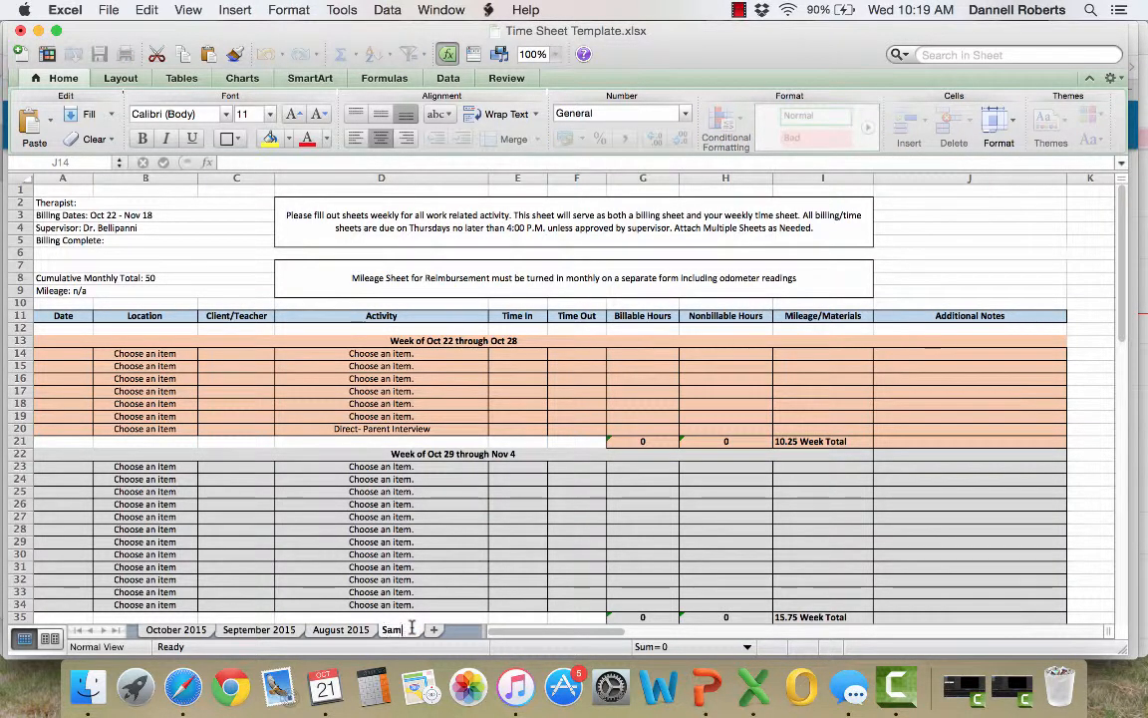
key("BackSpace")
type("Template")
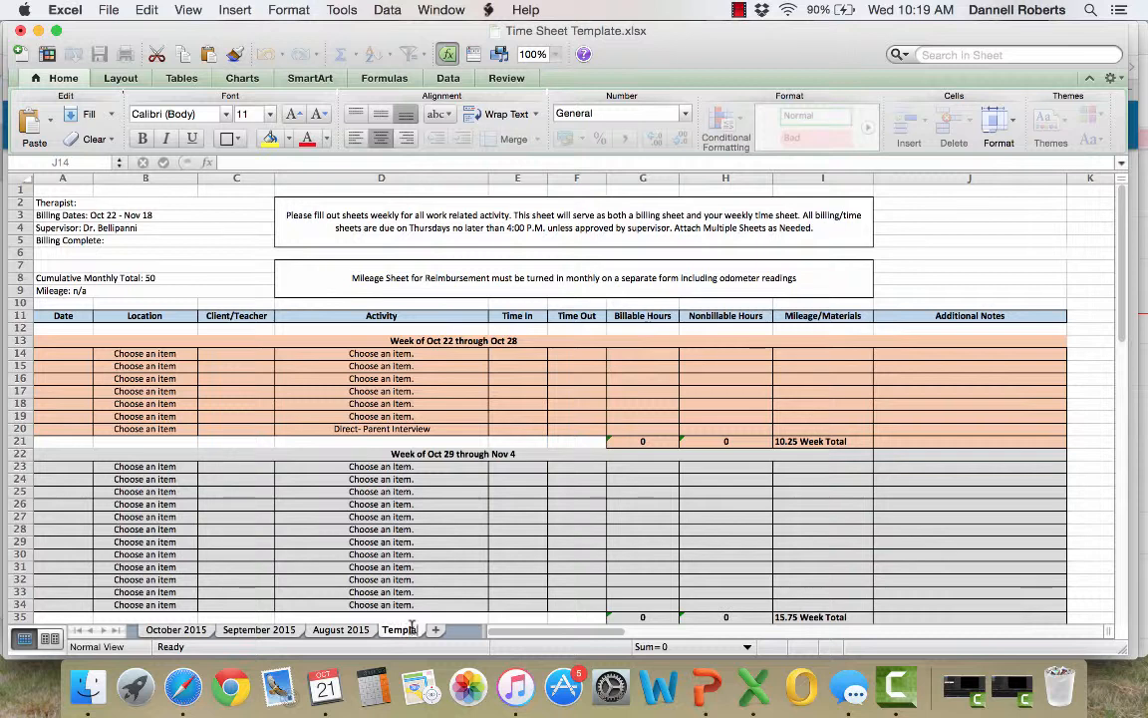
key("Return")
Replace the Activity entry in D20 by filling "Choose an item." down from D19
left_click(428, 428)
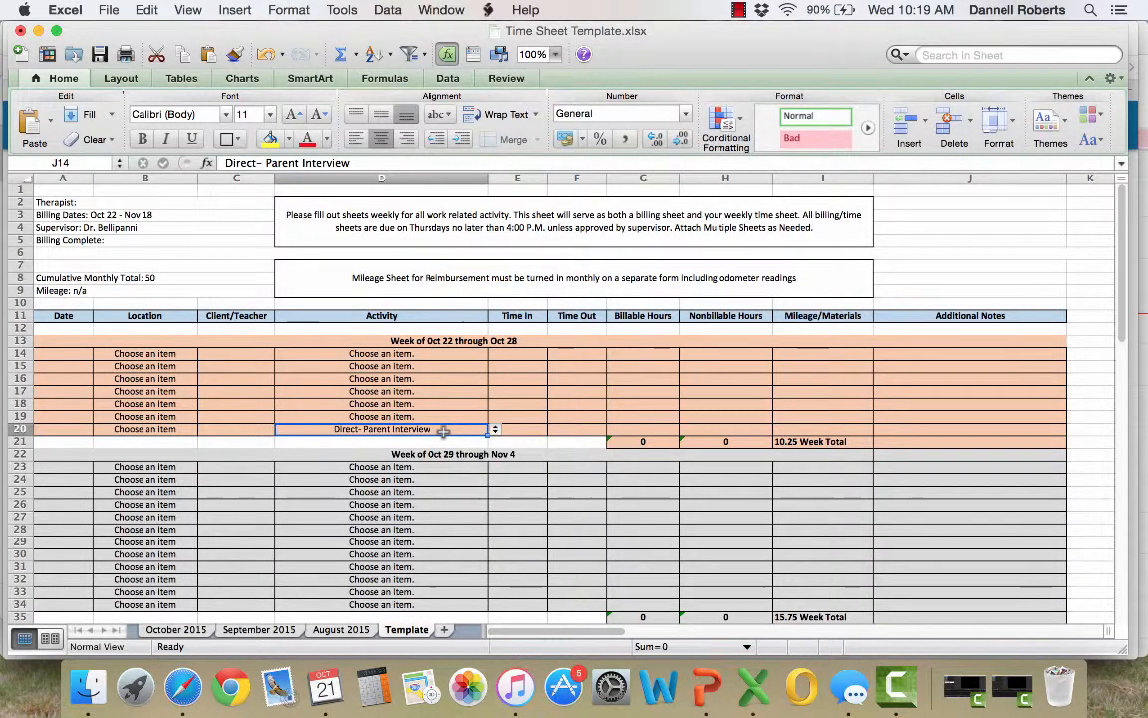
left_click(484, 418)
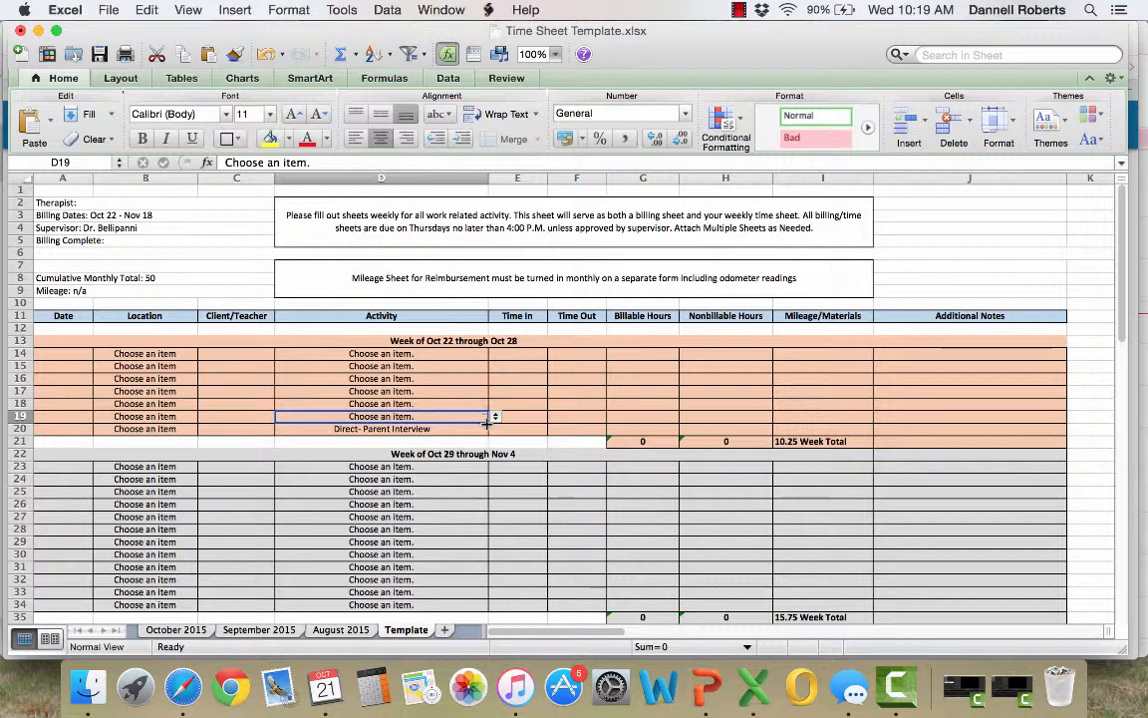
left_click_drag(486, 423, 488, 441)
left_click(435, 505)
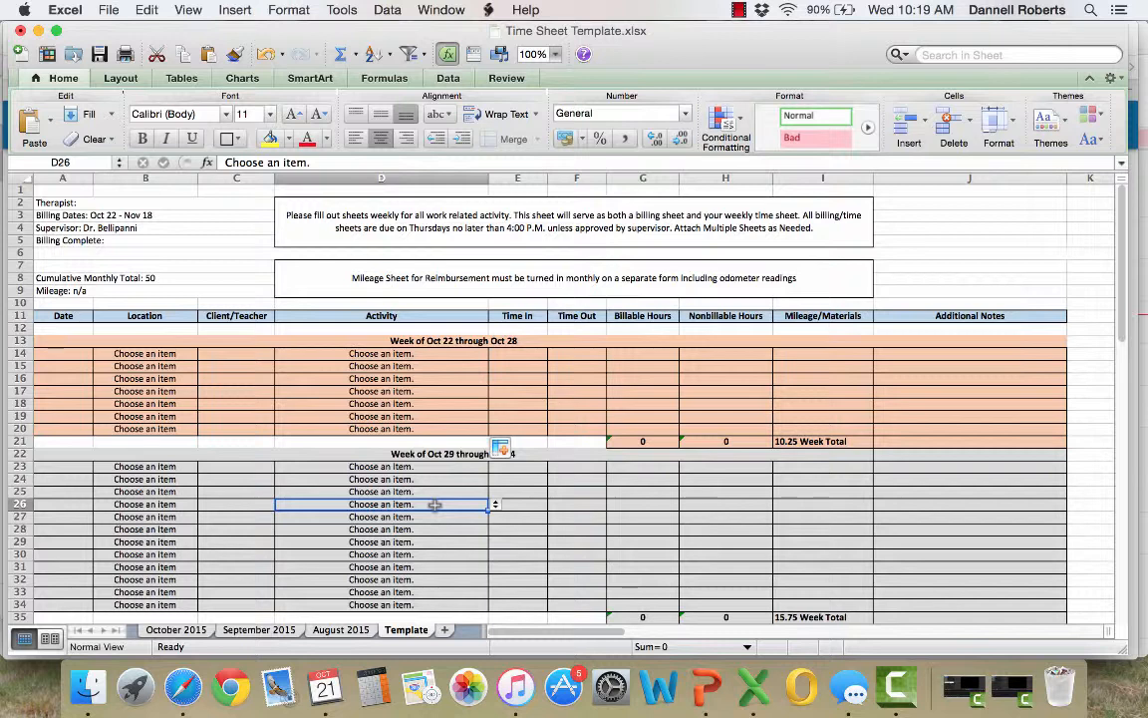
left_click(441, 342)
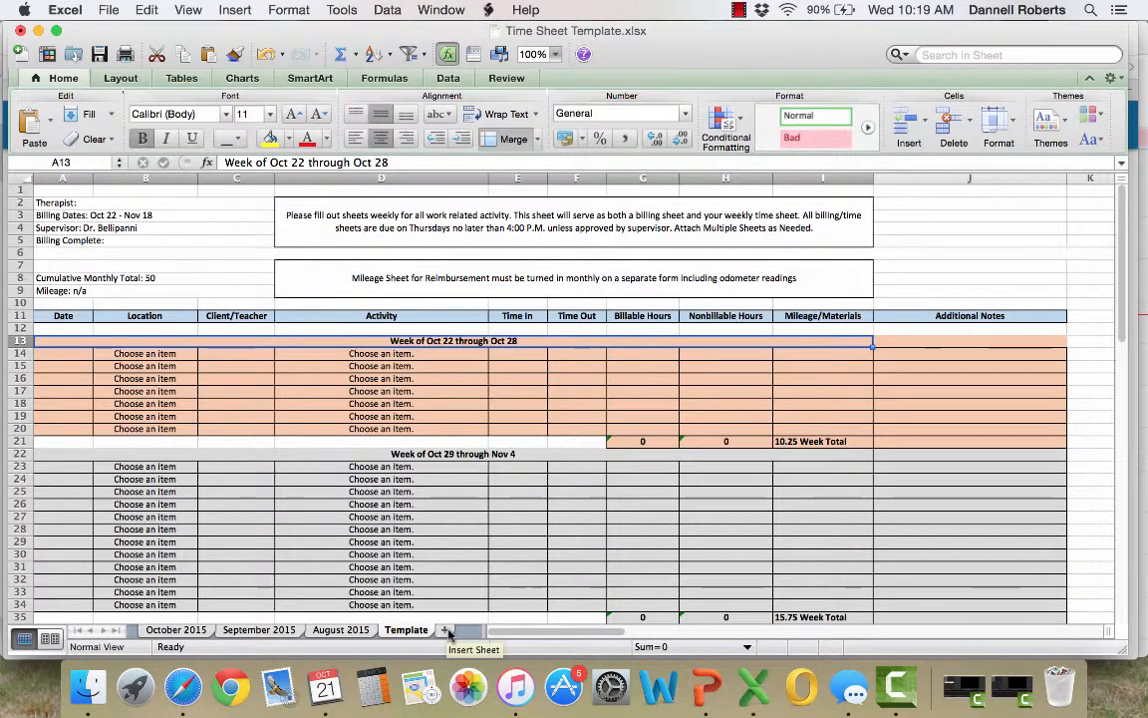
Insert a new blank sheet after Template and copy the entire contents of the Template sheet
left_click(446, 629)
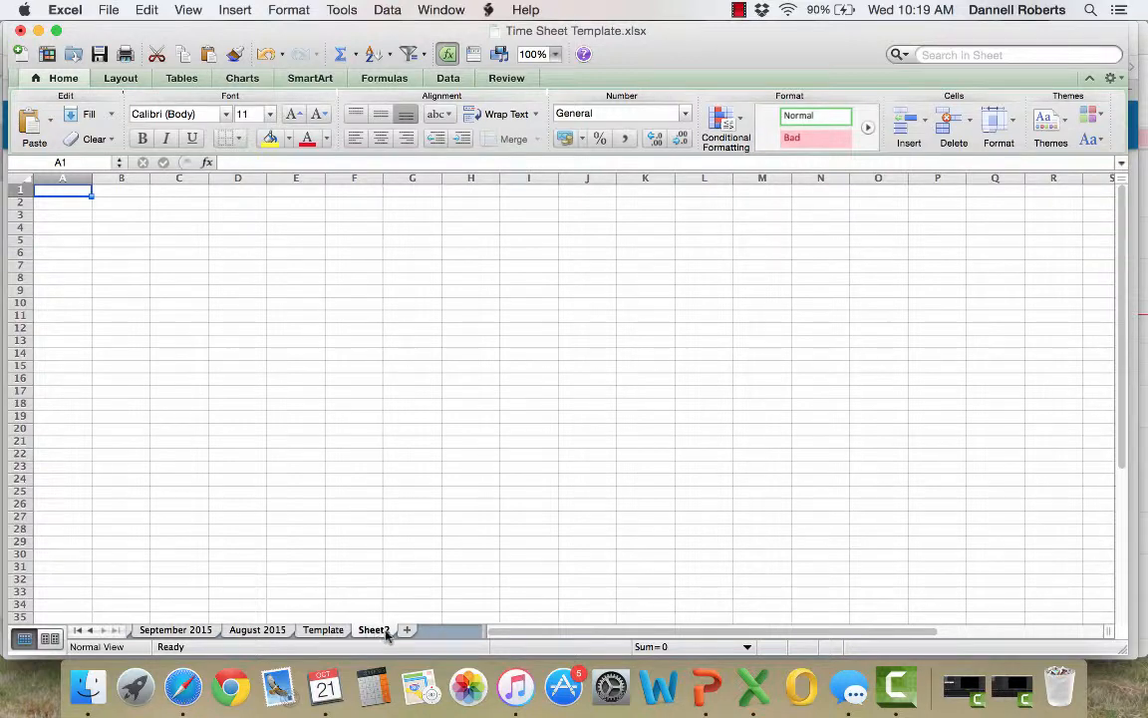
left_click(329, 629)
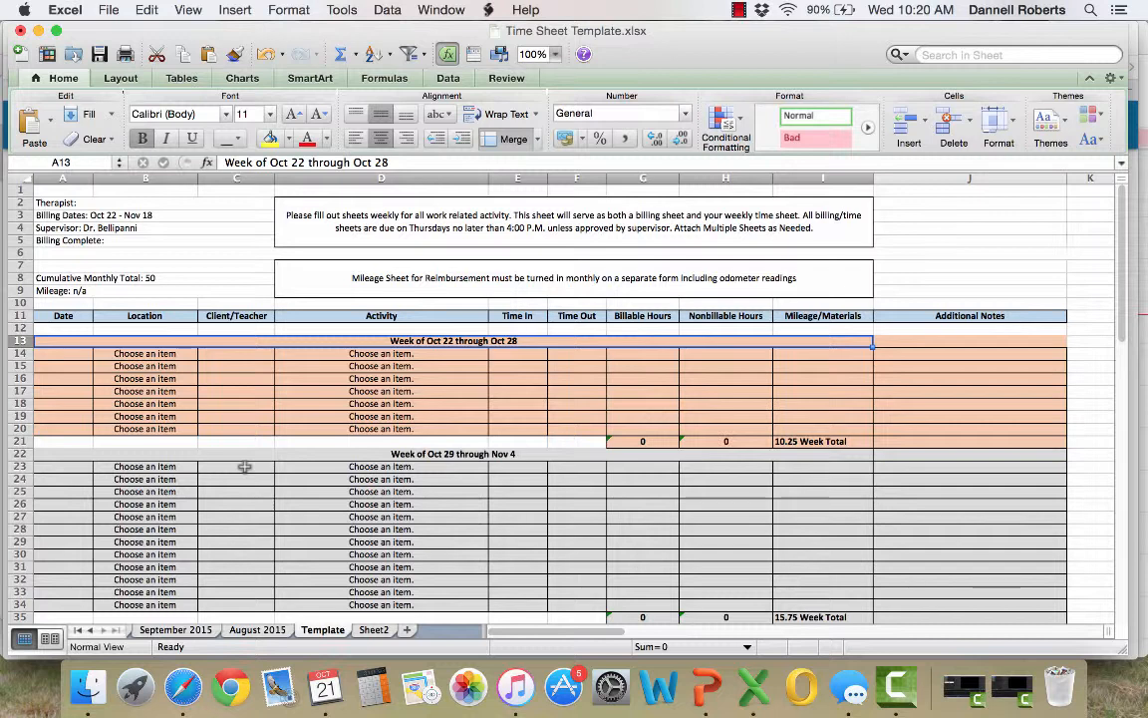
key("ctrl+shift+Down")
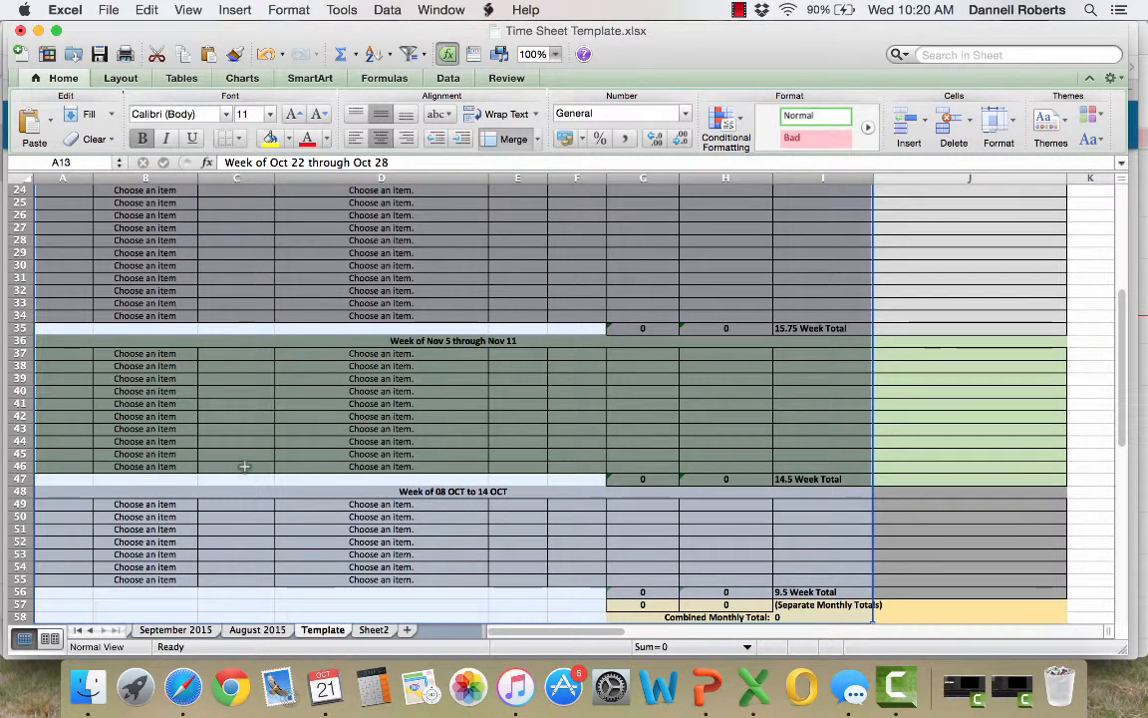
key("shift+Right")
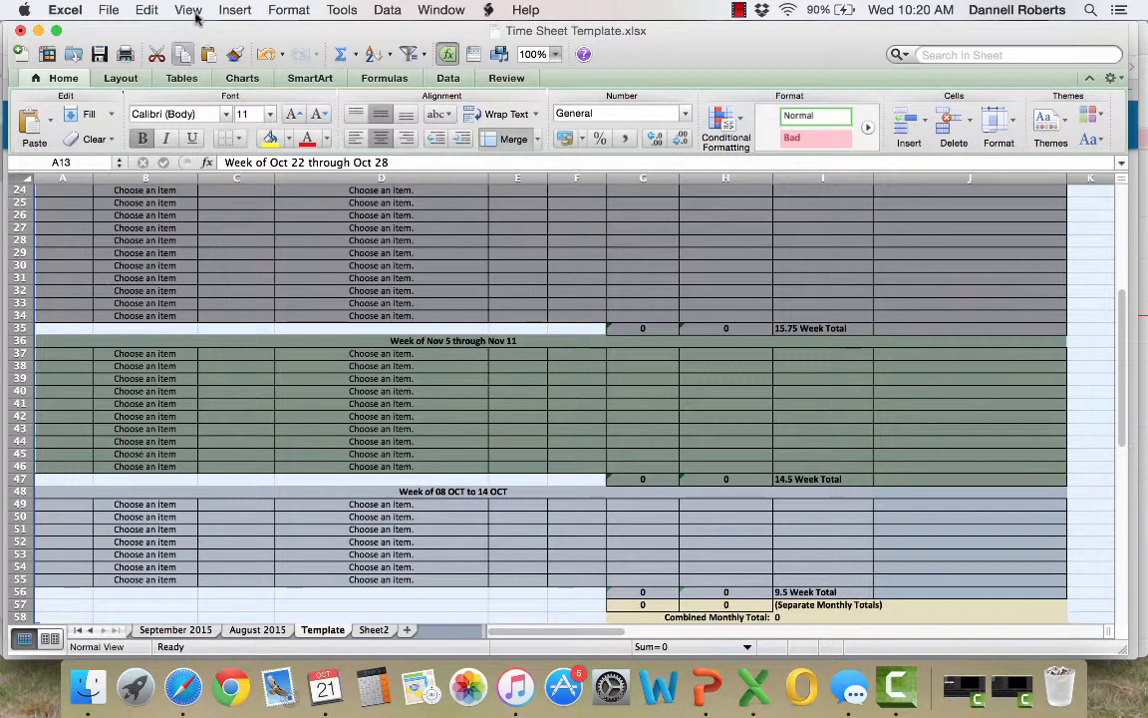
left_click(146, 10)
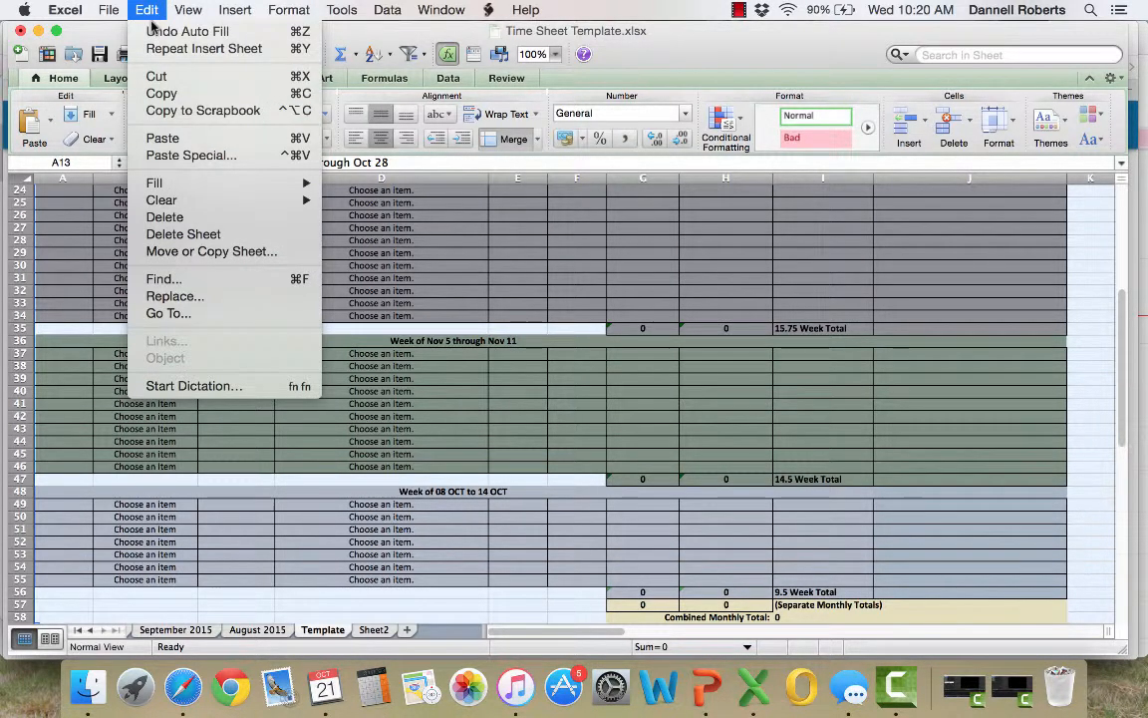
left_click(184, 98)
scroll(320, 410, "up", 5)
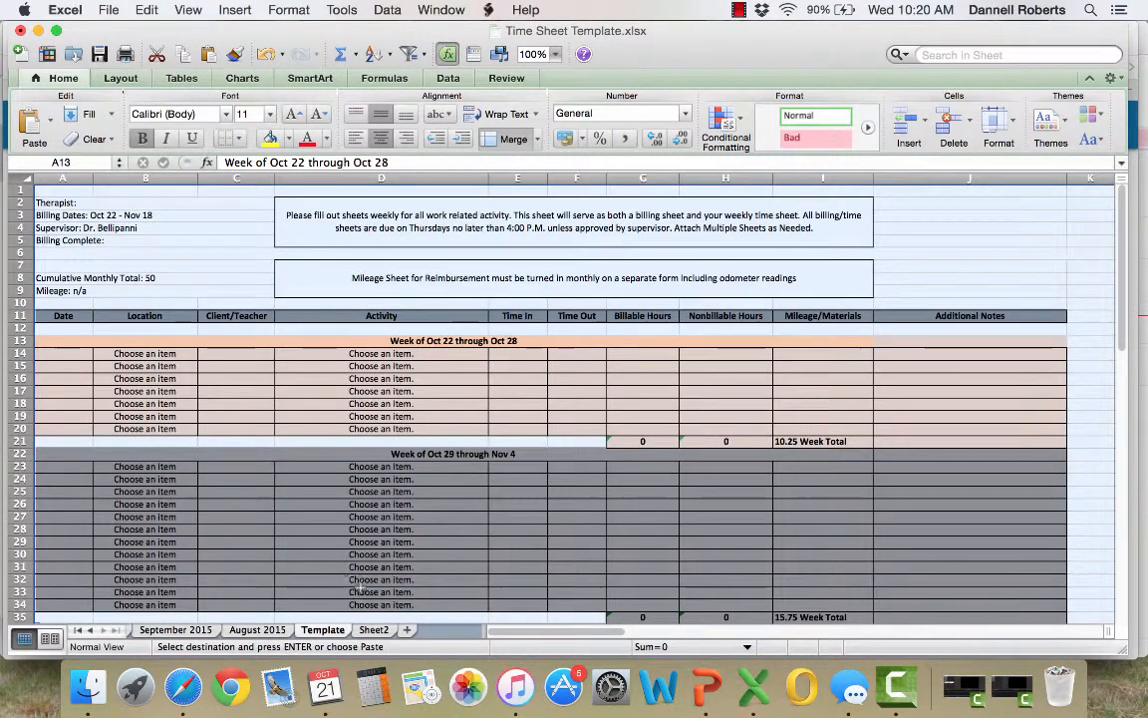
Paste the copied time sheet into the new Sheet2, starting at cell A1
left_click(385, 633)
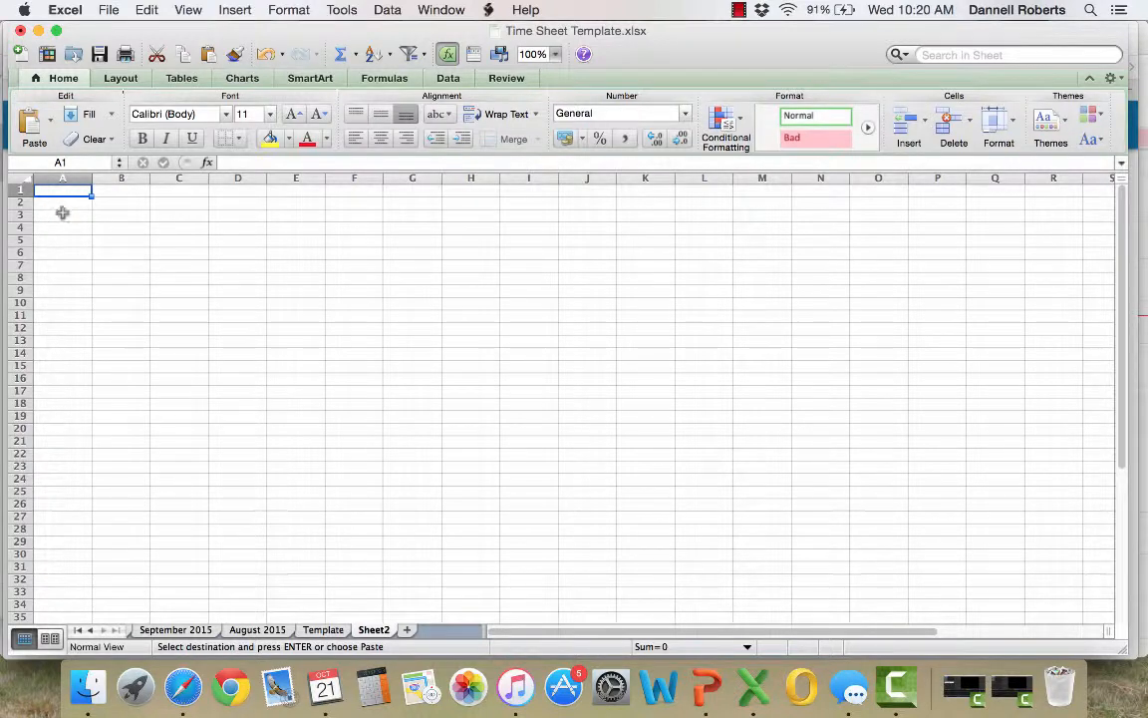
left_click(146, 10)
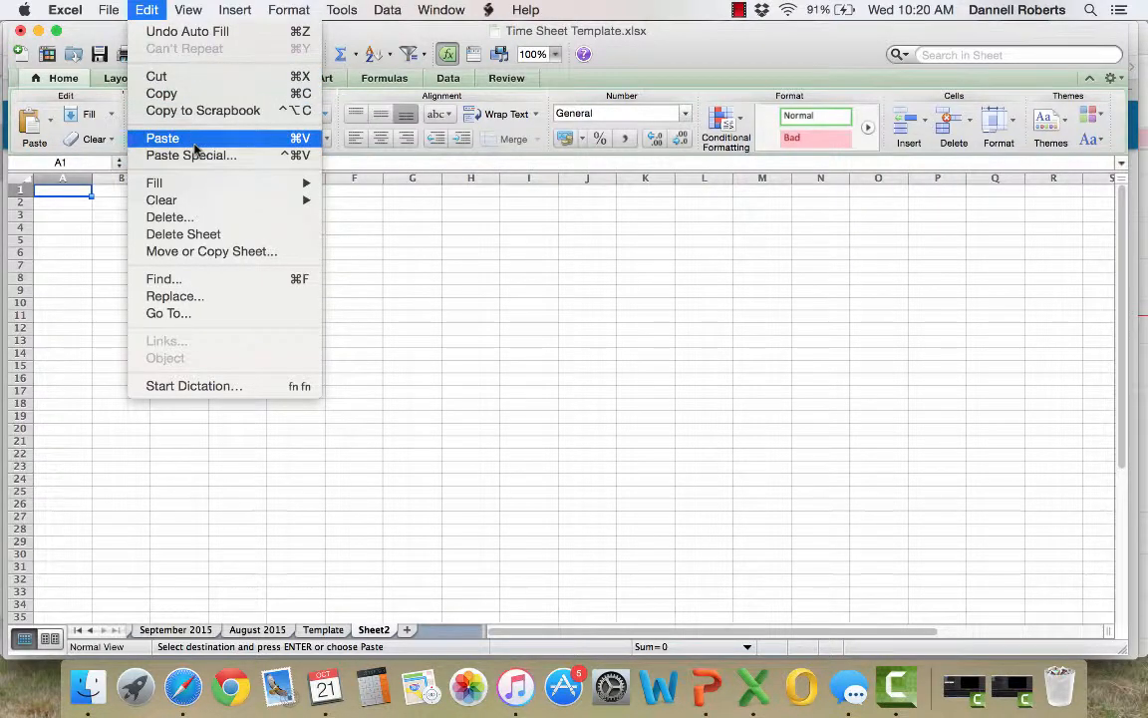
left_click(194, 143)
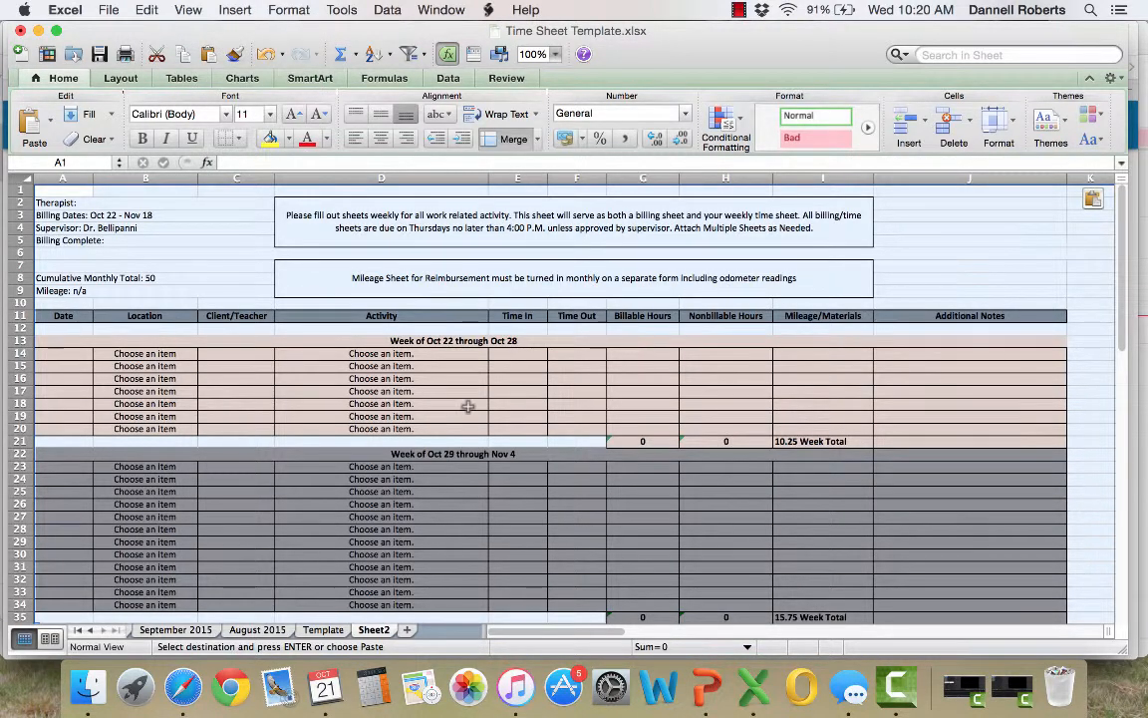
Rename Sheet2 as November 2015 and clear the whole-sheet selection
double_click(375, 630)
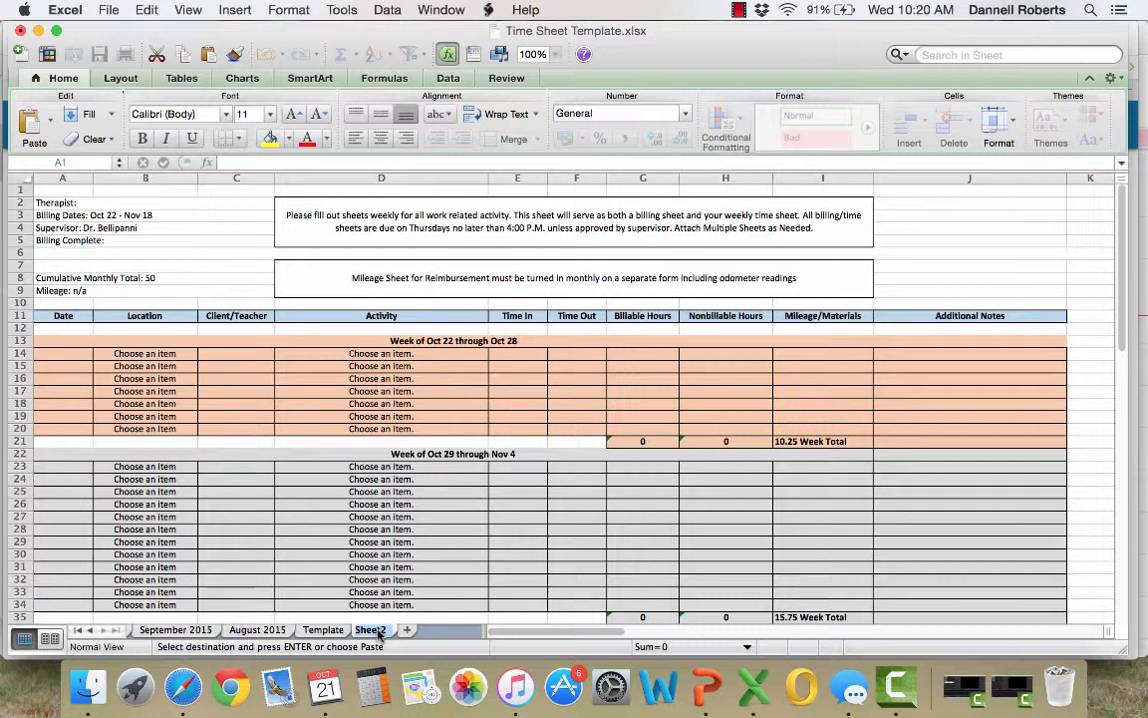
double_click(378, 634)
type("November 2015")
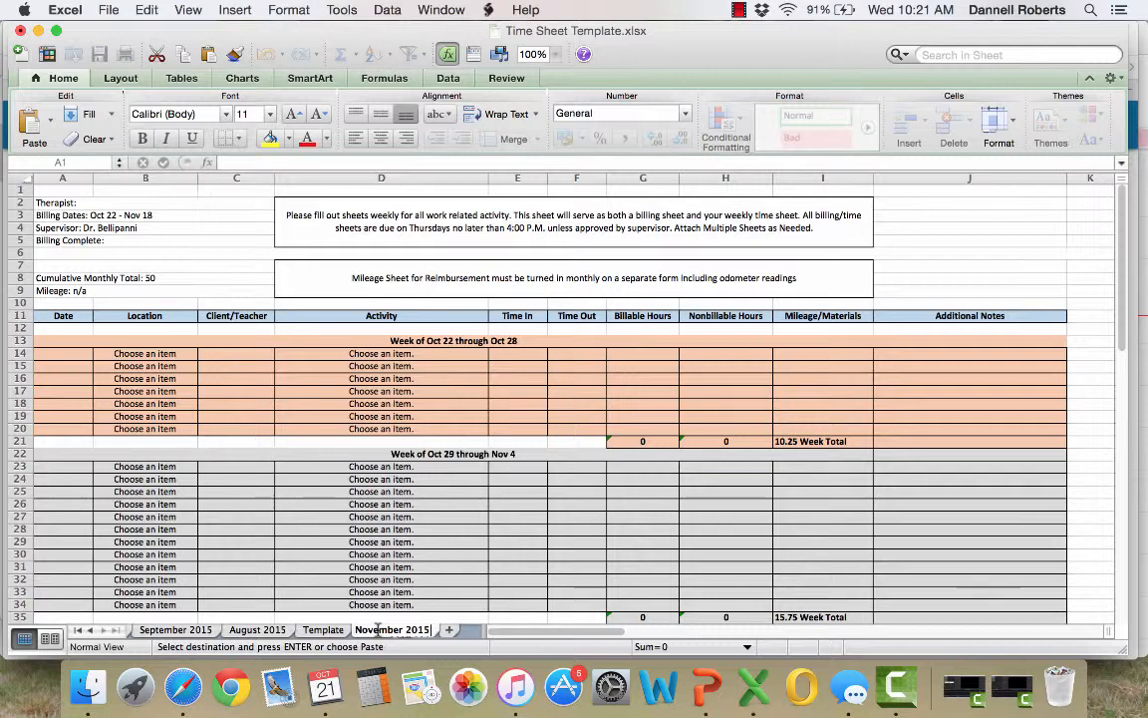
key("Return")
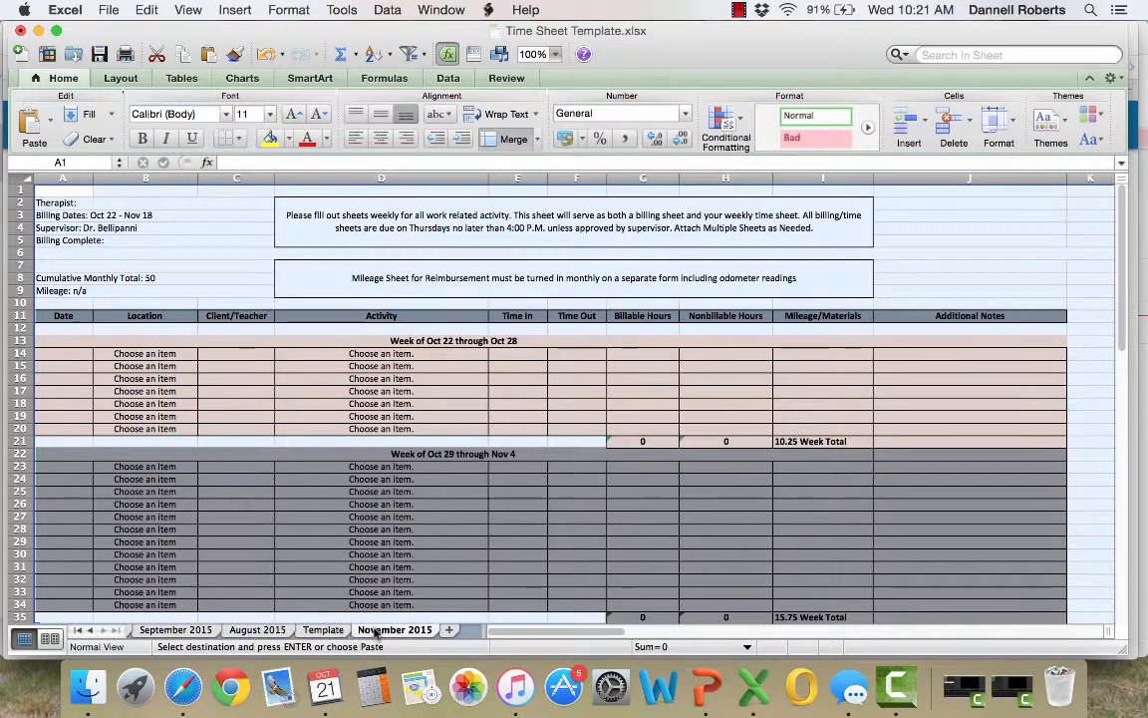
left_click(354, 529)
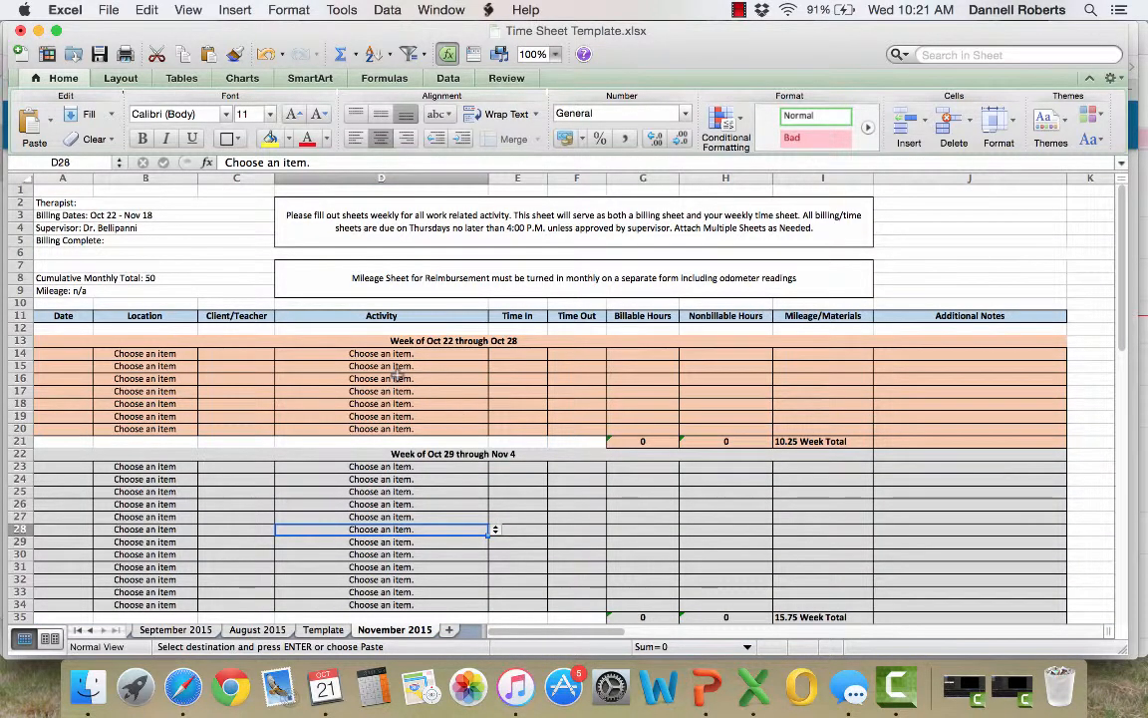
Add the therapist's full name after "Therapist:" in cell A2 of the November 2015 sheet
left_click(58, 204)
left_click(307, 162)
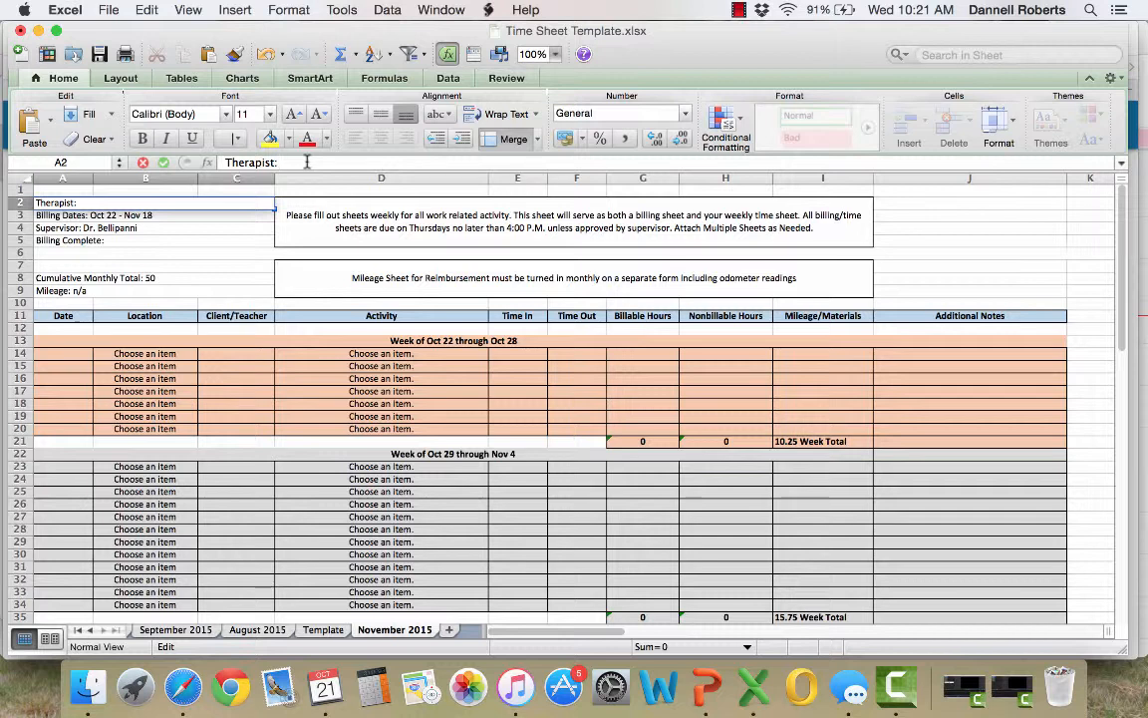
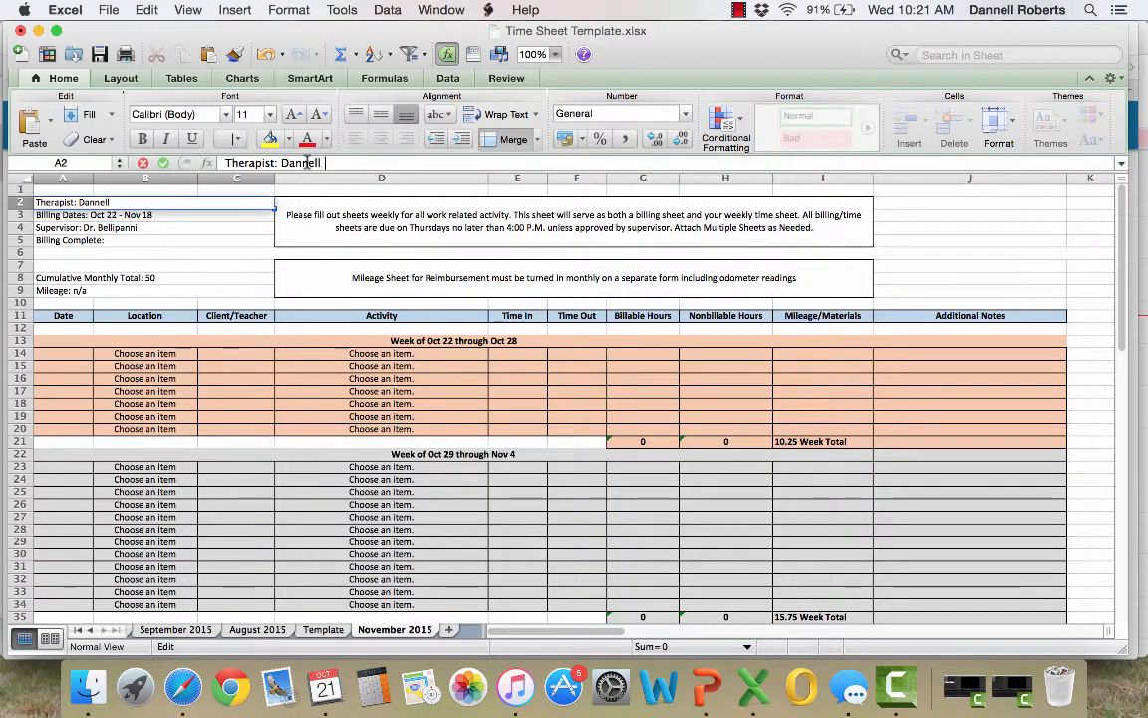
key("Return")
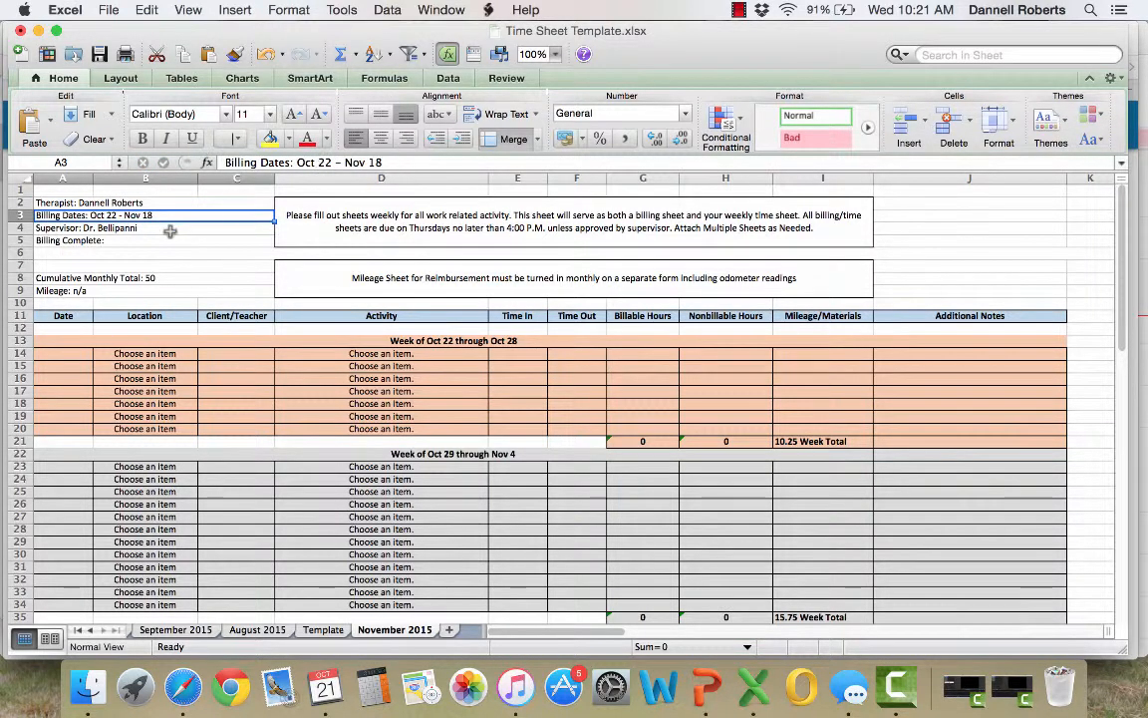
Open the Billing Complete entry in cell A5 for editing
key("Down")
key("Down")
key("Up")
key("Down")
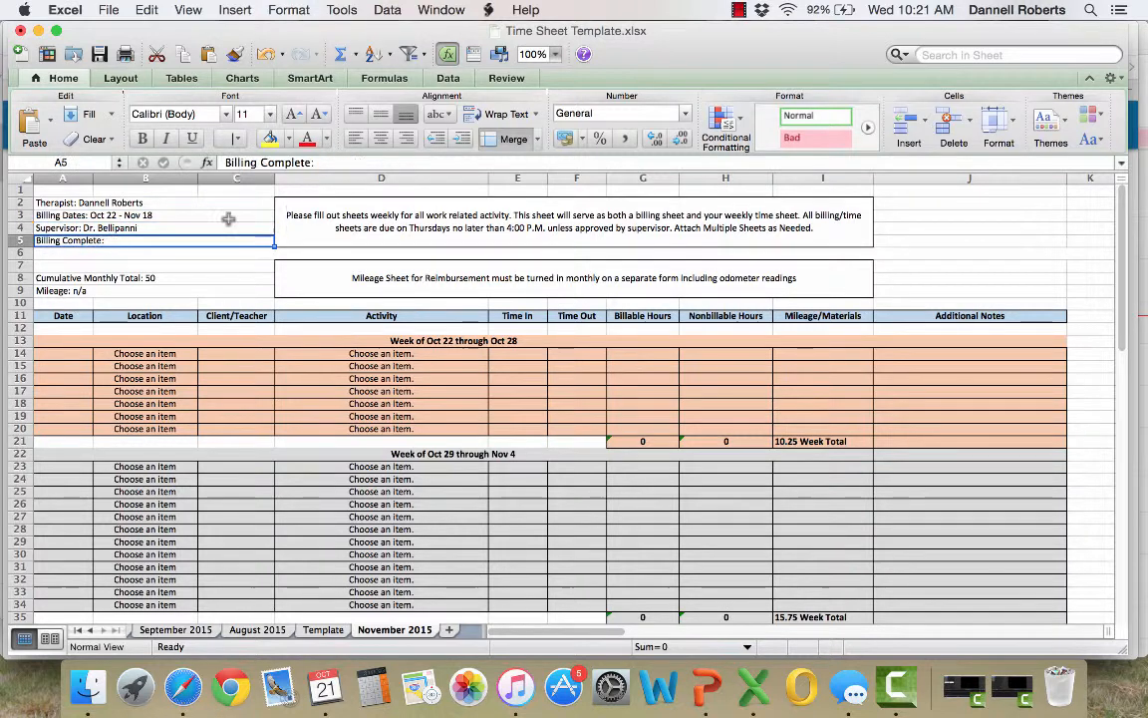
left_click(347, 165)
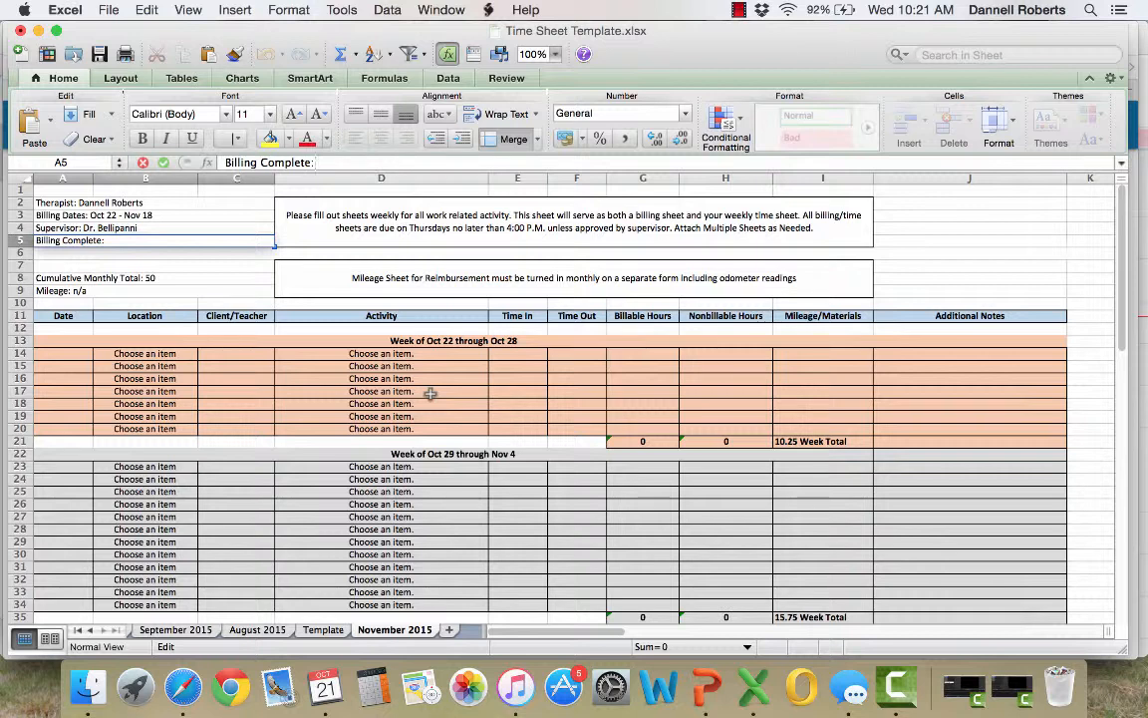
Examine the entry rows of the Oct 22 through Oct 28 week, especially the Location cells in rows 14 to 20
left_click(175, 353)
left_click(174, 366)
left_click(174, 379)
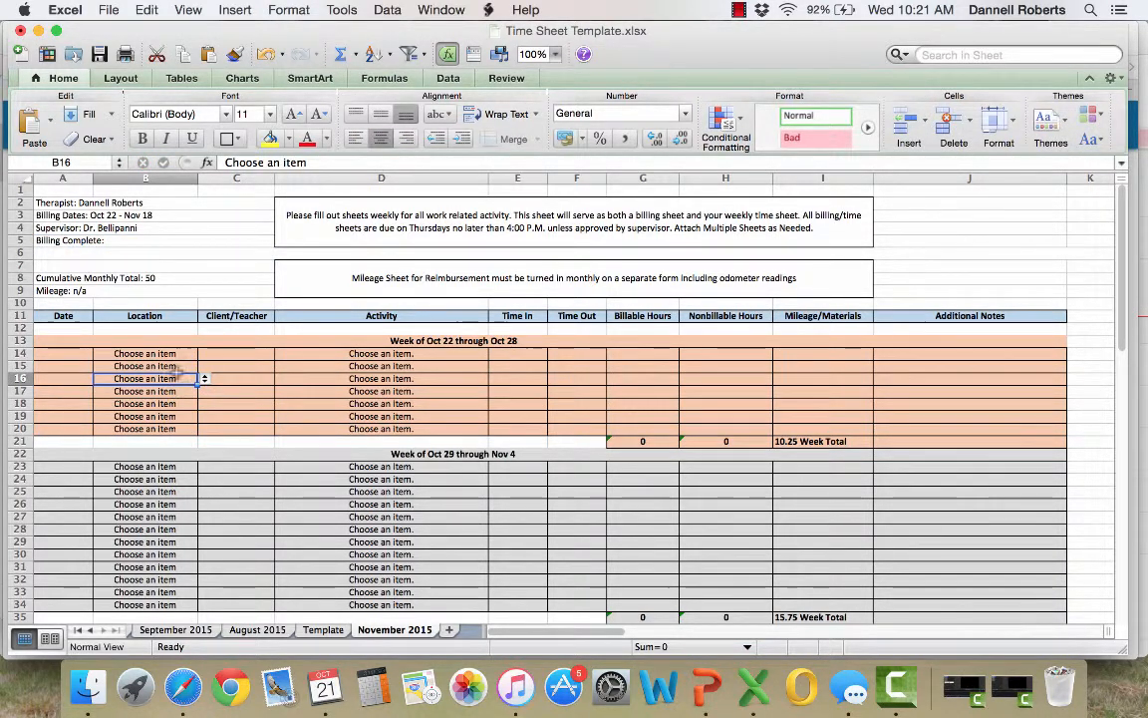
left_click(447, 417)
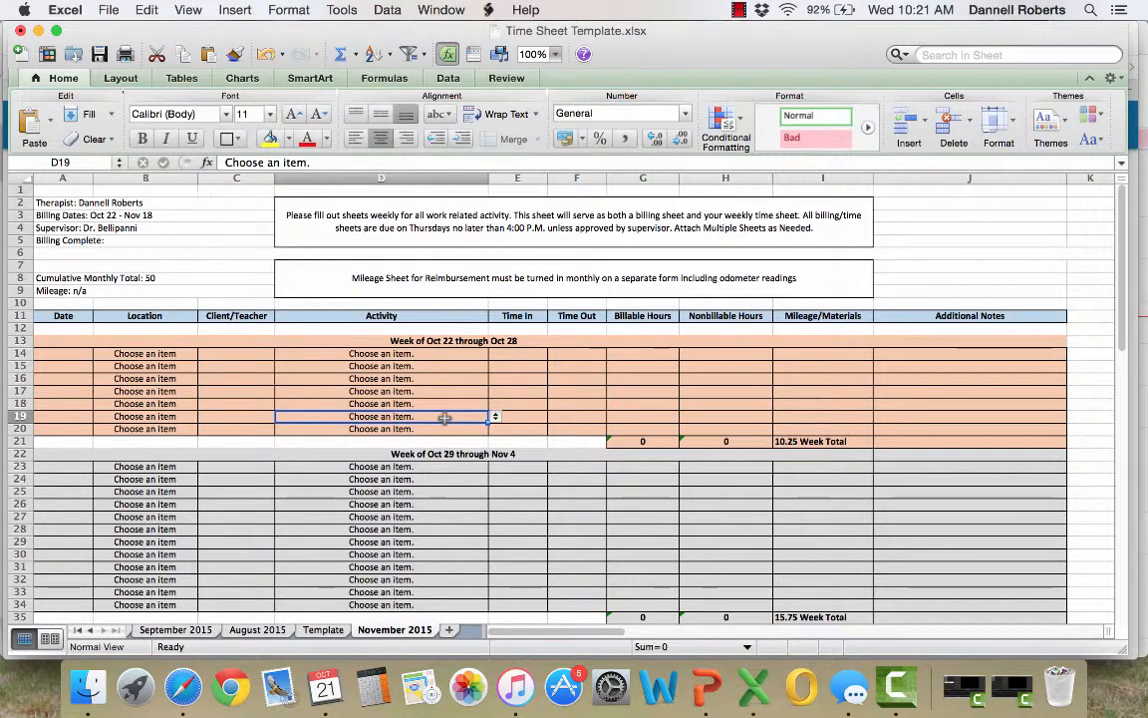
left_click(24, 416)
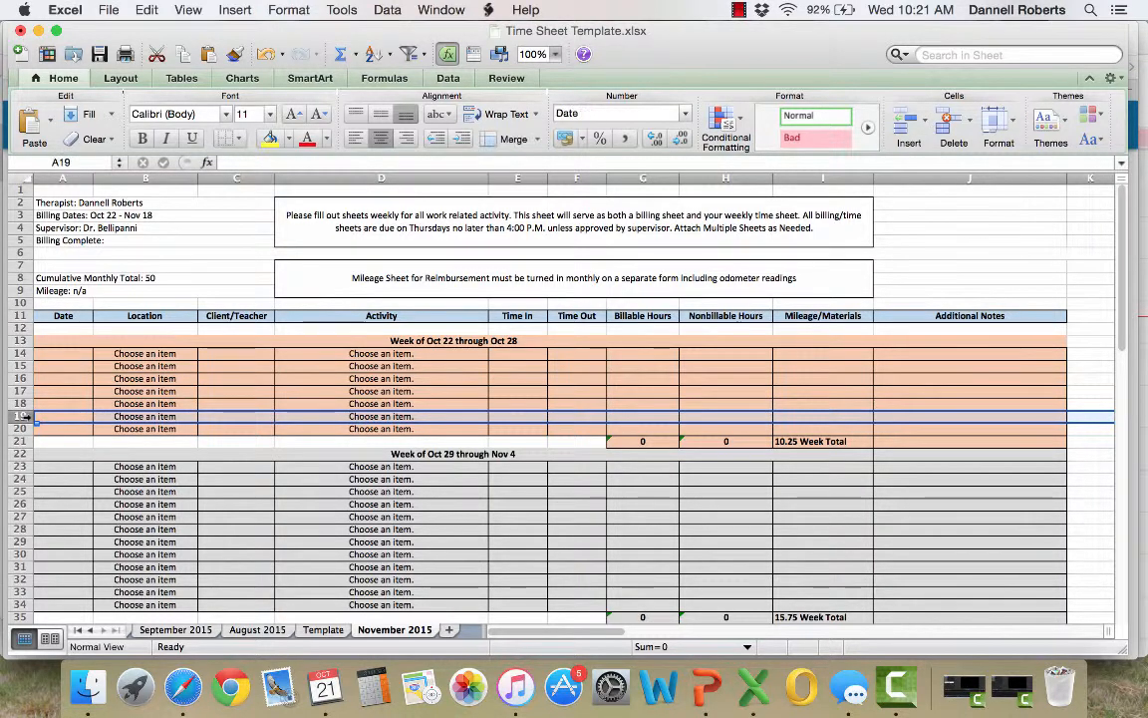
left_click(120, 428)
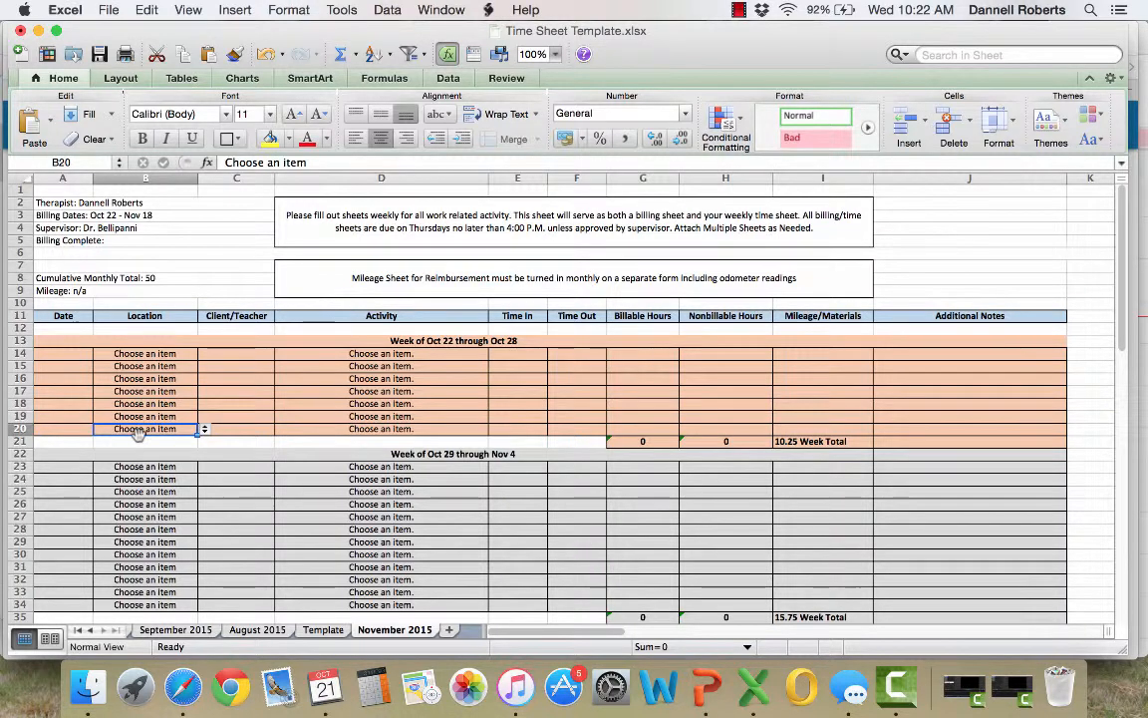
left_click(186, 418)
left_click(187, 427)
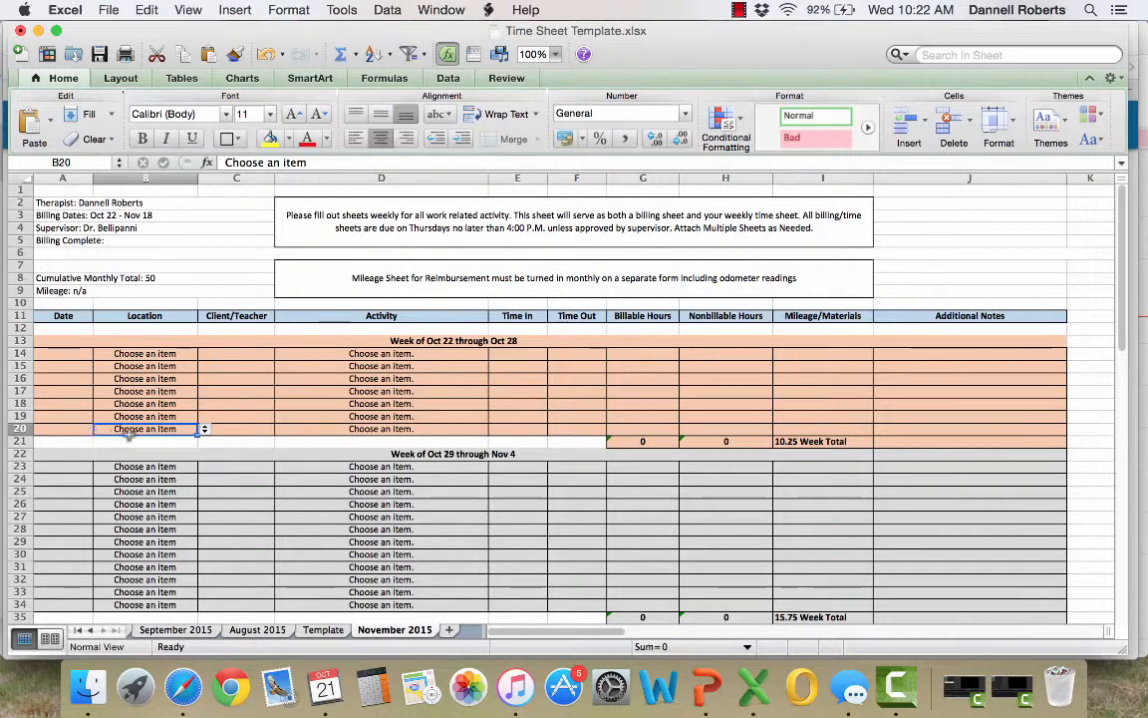
left_click(157, 442)
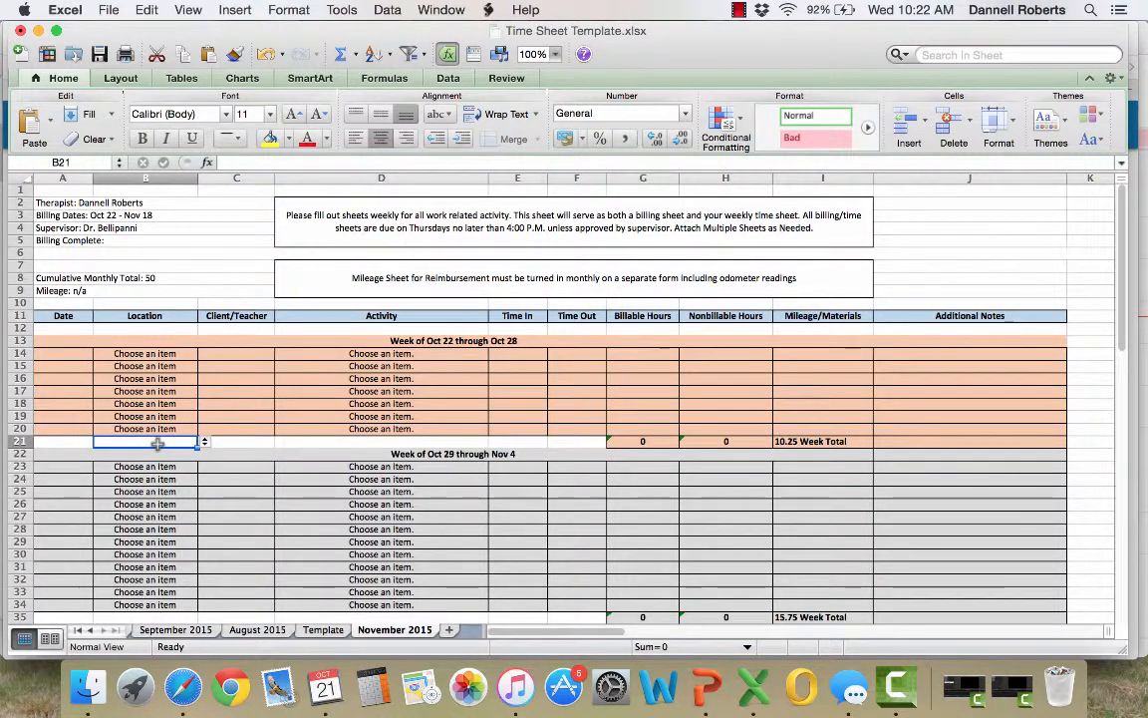
left_click(171, 340)
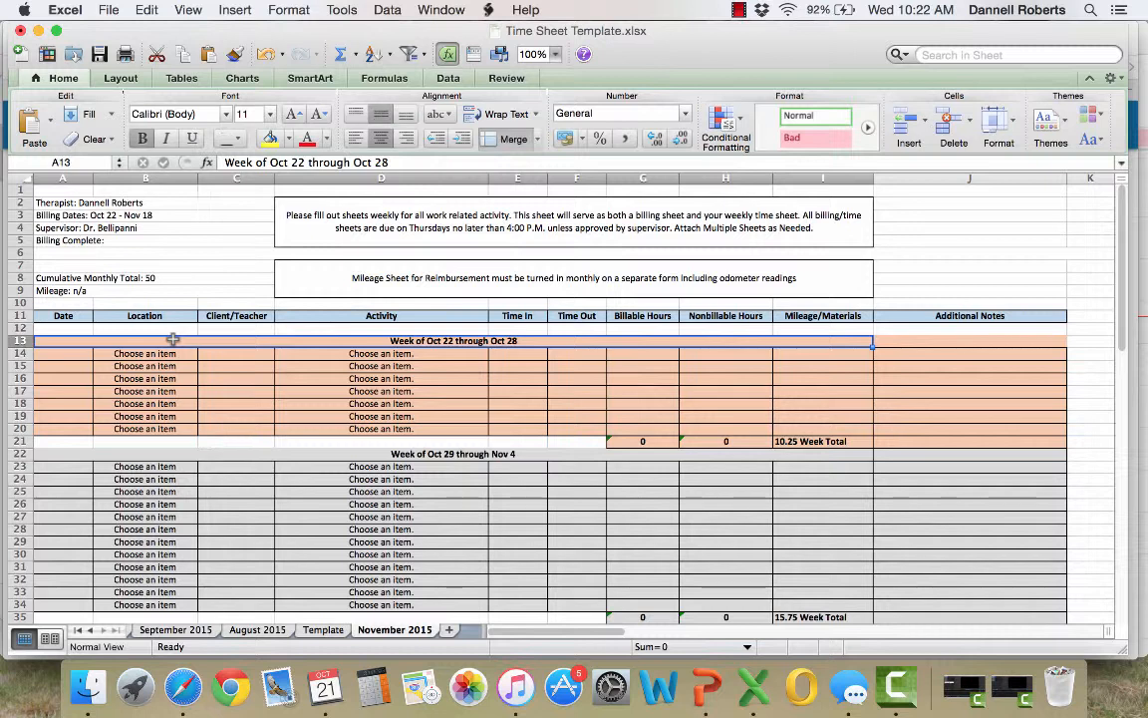
left_click(168, 444)
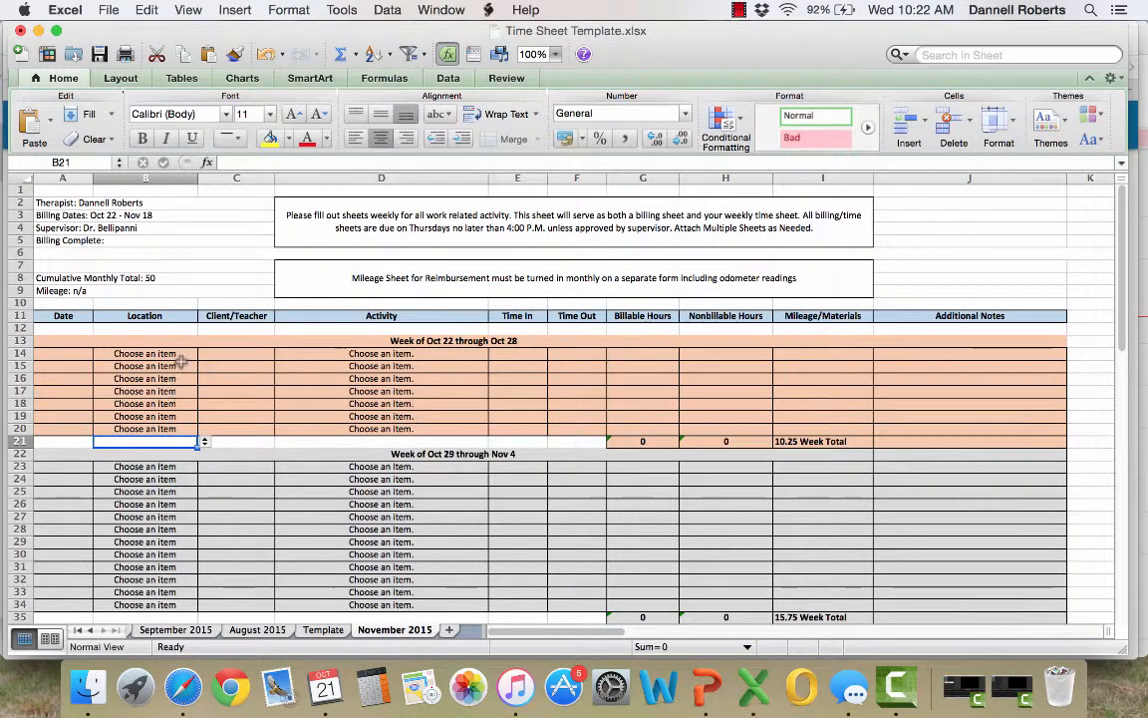
left_click_drag(178, 355, 178, 442)
left_click(179, 415)
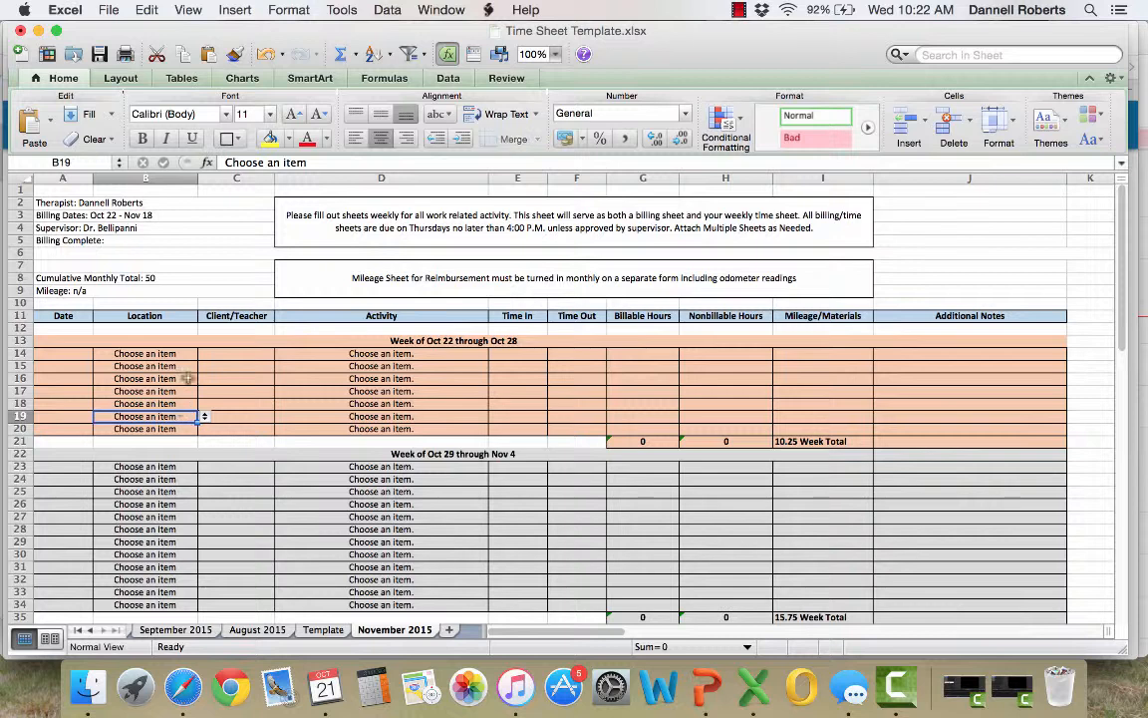
left_click_drag(174, 353, 217, 431)
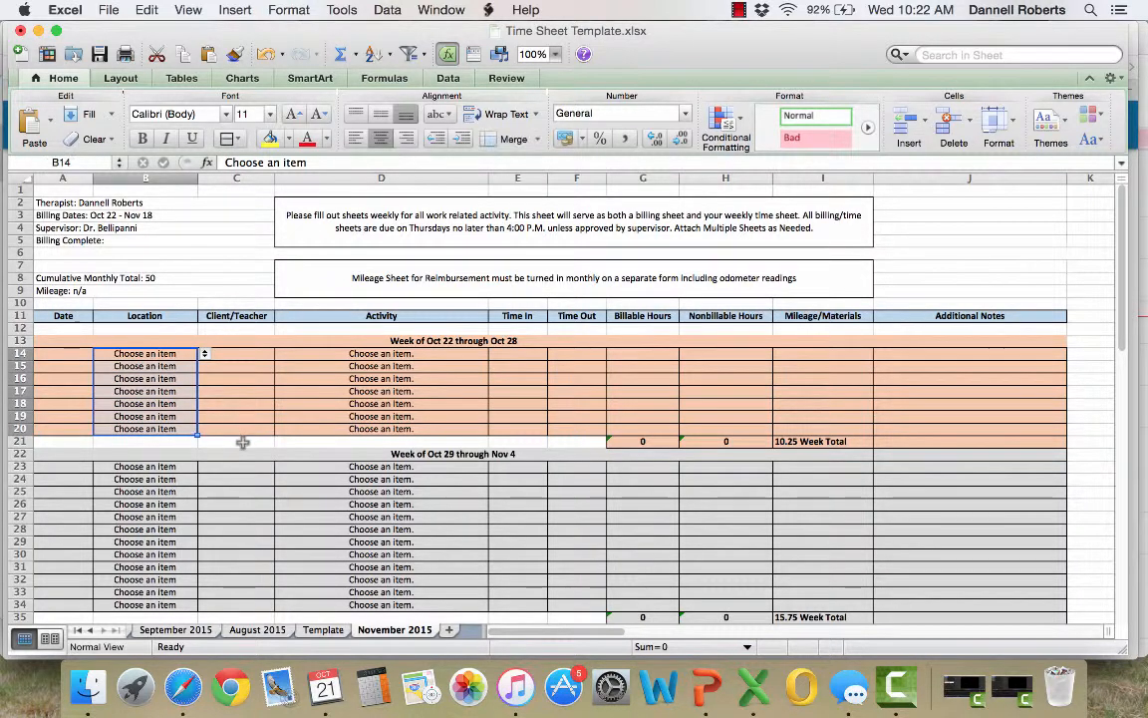
left_click(178, 429)
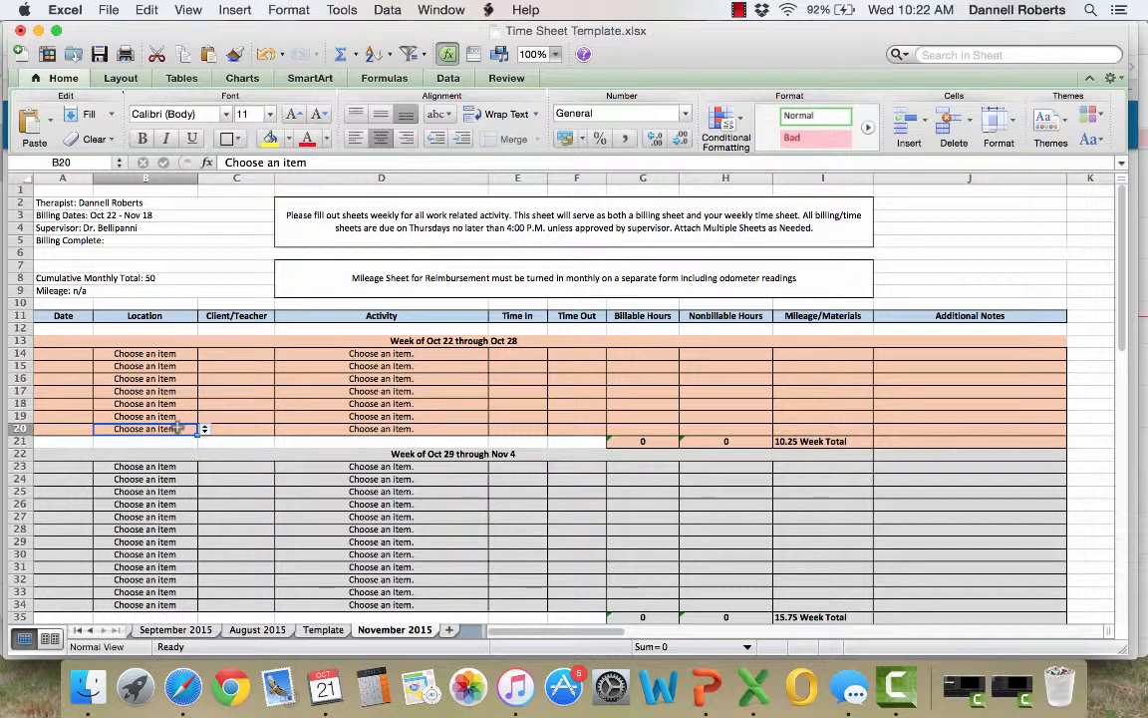
Insert a blank row at row 20, above the last entry row of the Oct 22 through Oct 28 week
left_click(235, 430)
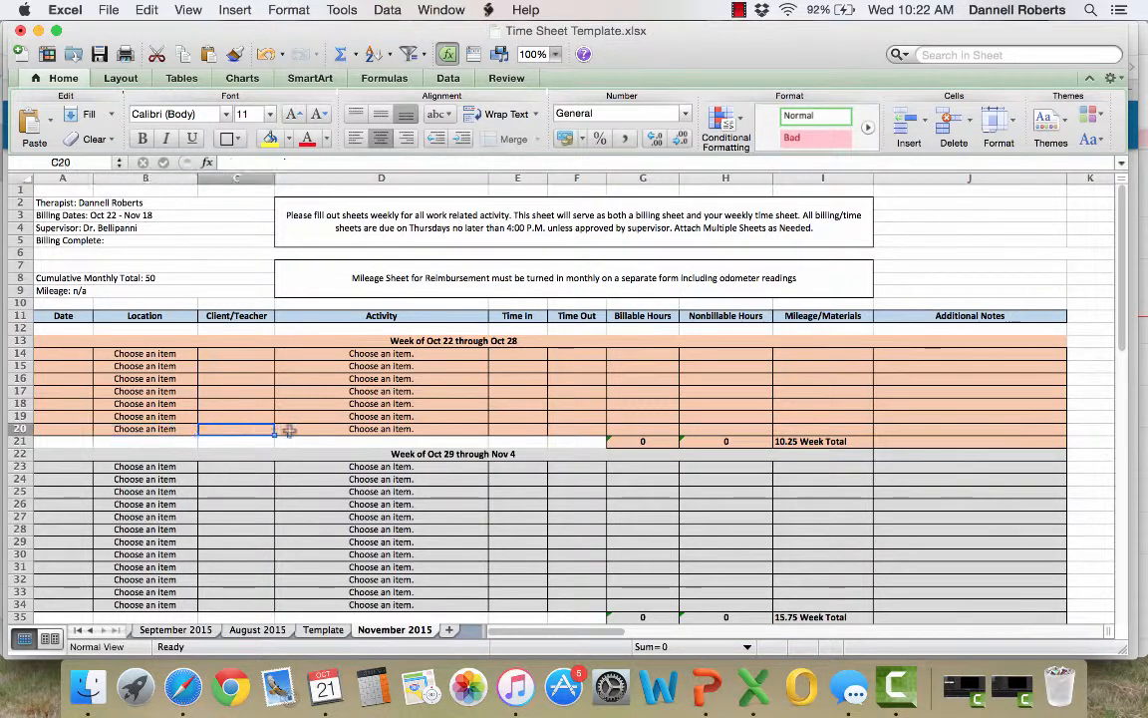
left_click(313, 427)
left_click(257, 430)
left_click(237, 10)
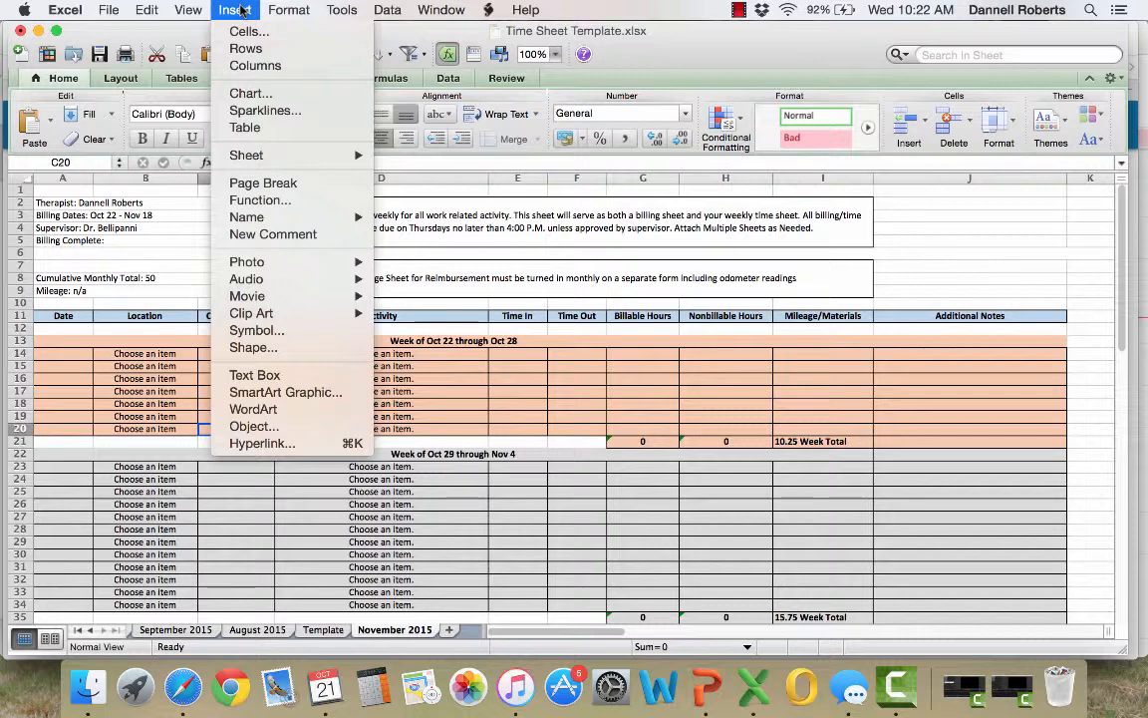
left_click(247, 48)
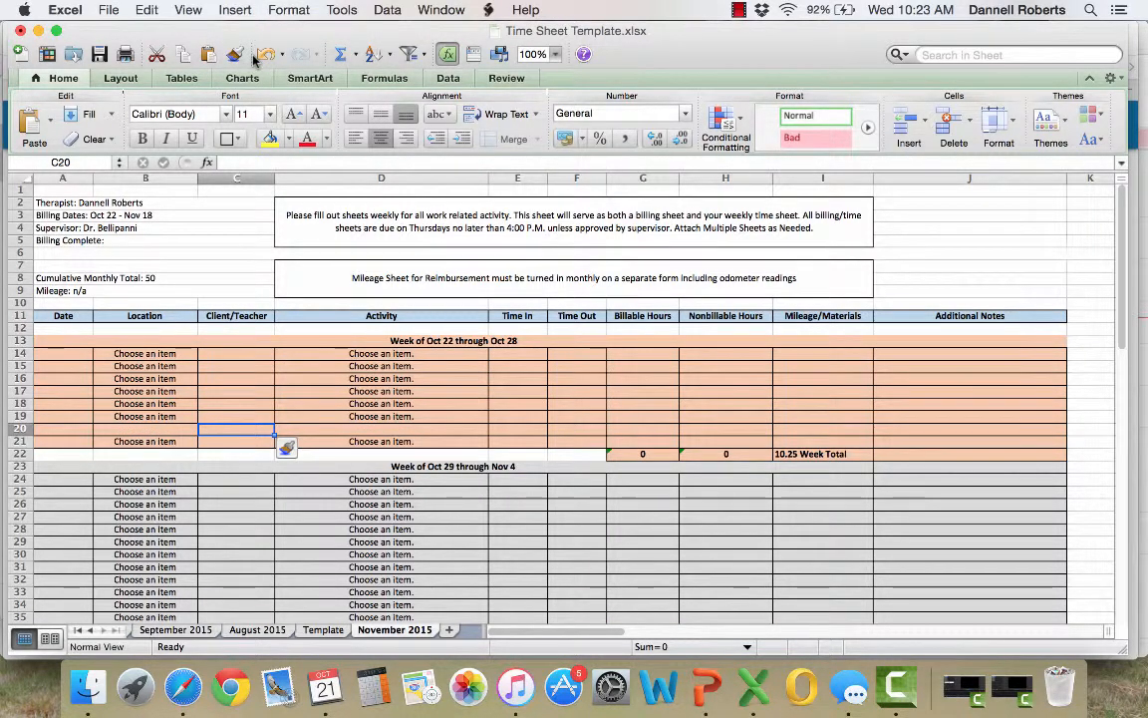
Insert three more blank rows at row 20 within the same week block
left_click(913, 124)
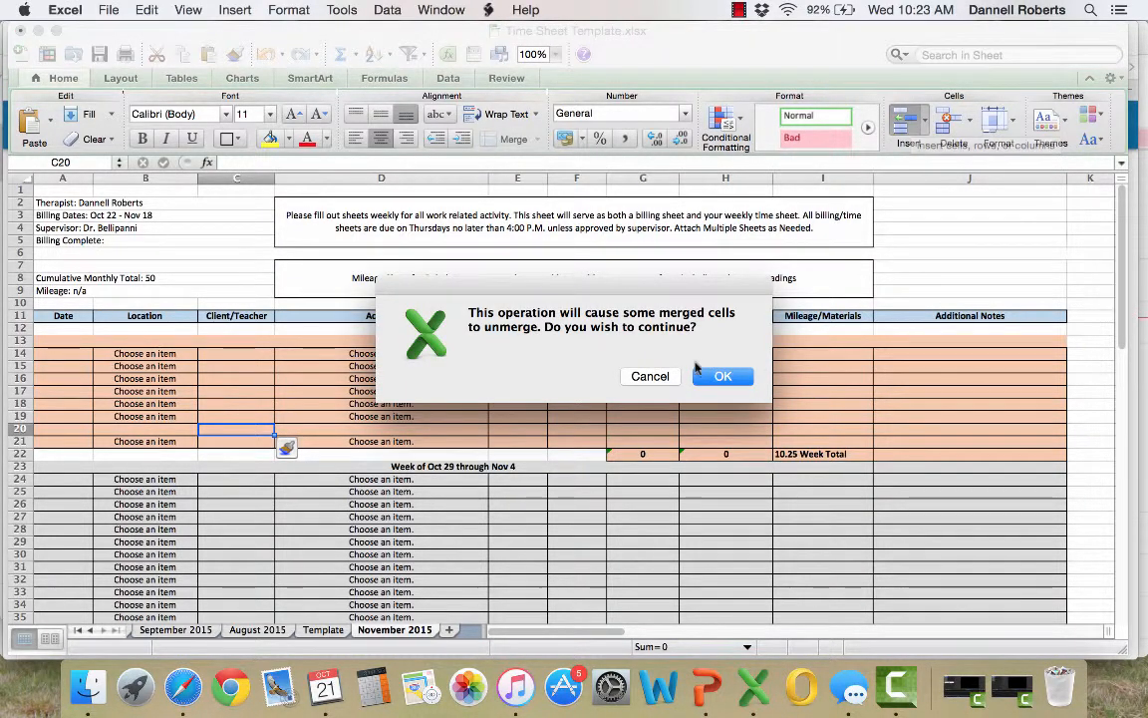
left_click(723, 375)
left_click(923, 121)
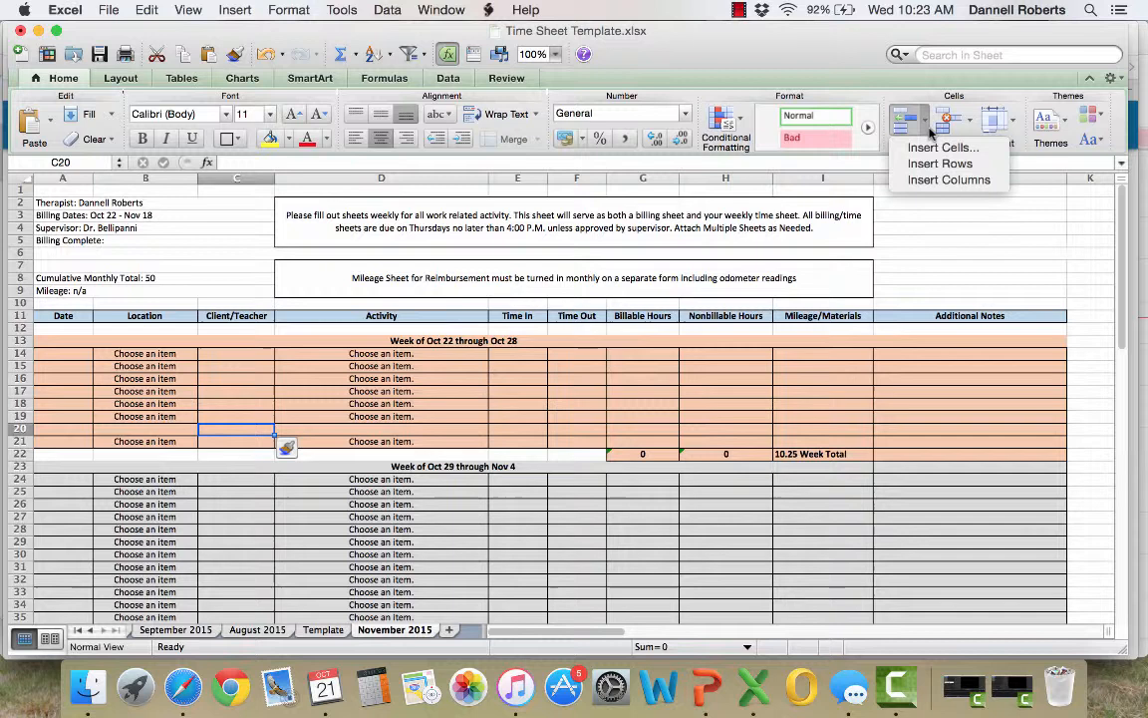
left_click(930, 164)
left_click(923, 121)
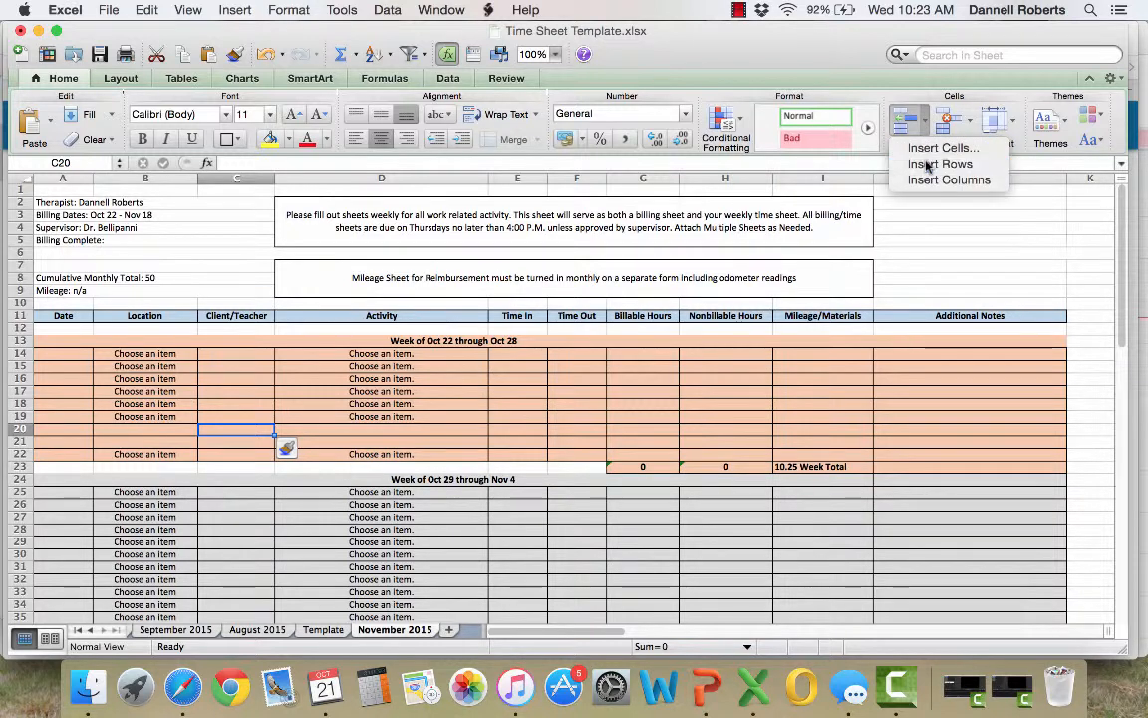
left_click(930, 164)
left_click(923, 121)
left_click(930, 164)
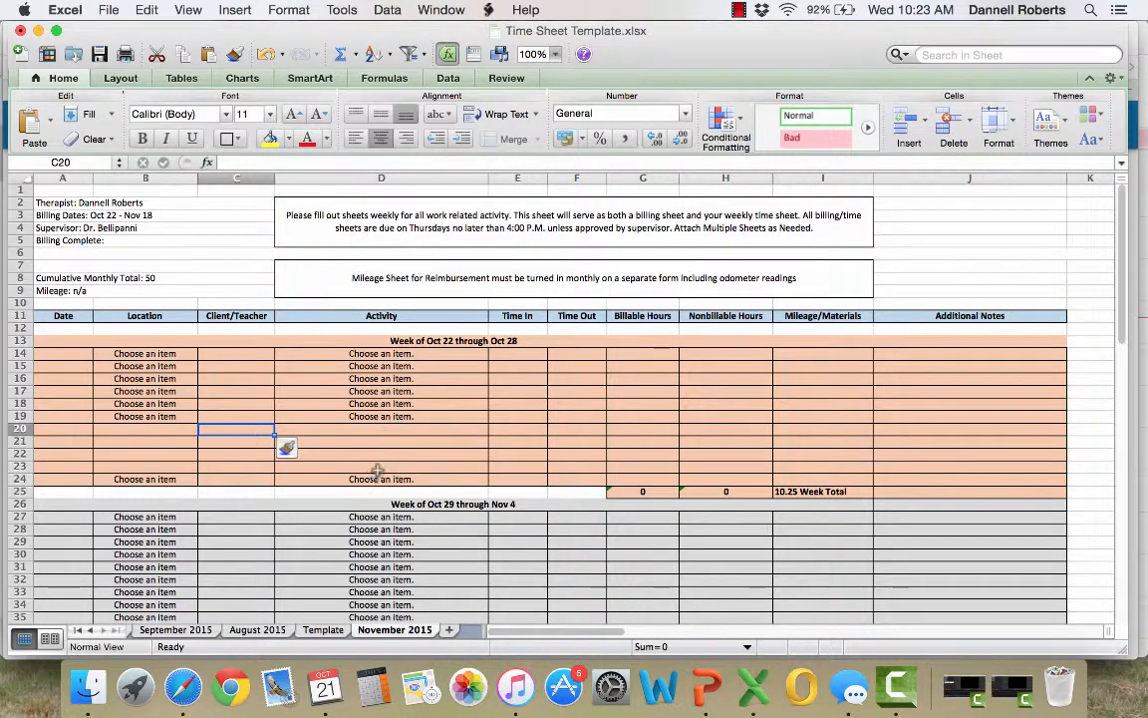
Set the Location in cell B20 of the inserted rows to "Choose an item" after viewing the location options in B14
left_click(384, 426)
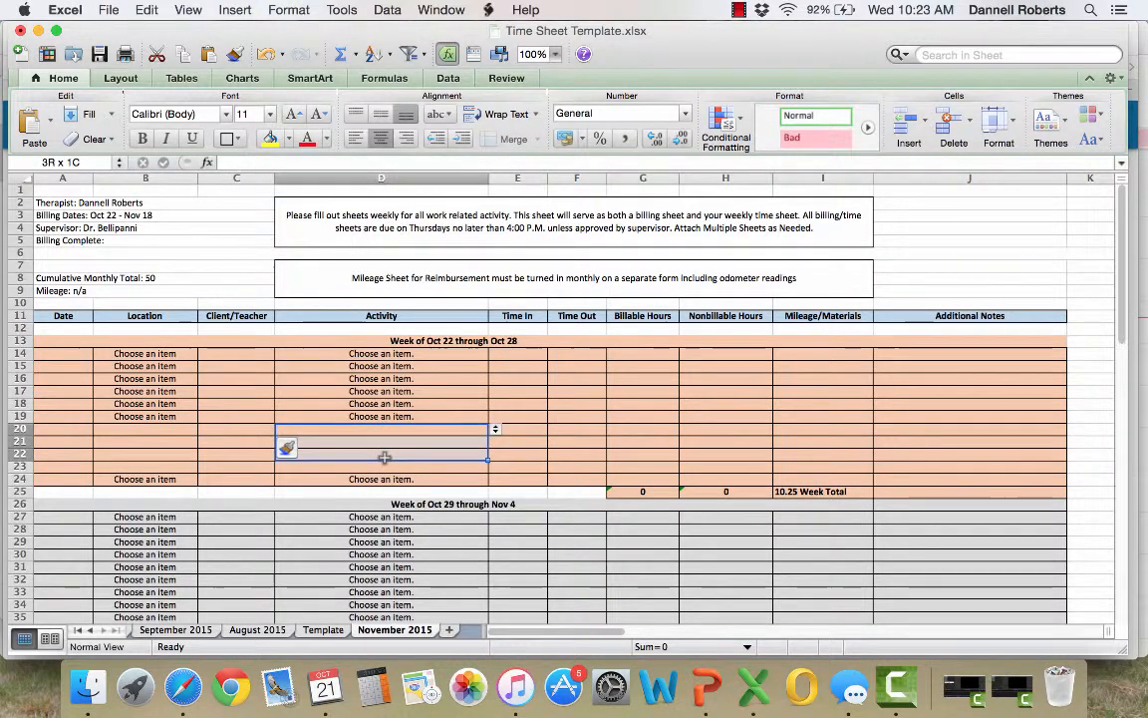
left_click(189, 432)
left_click_drag(189, 431, 179, 461)
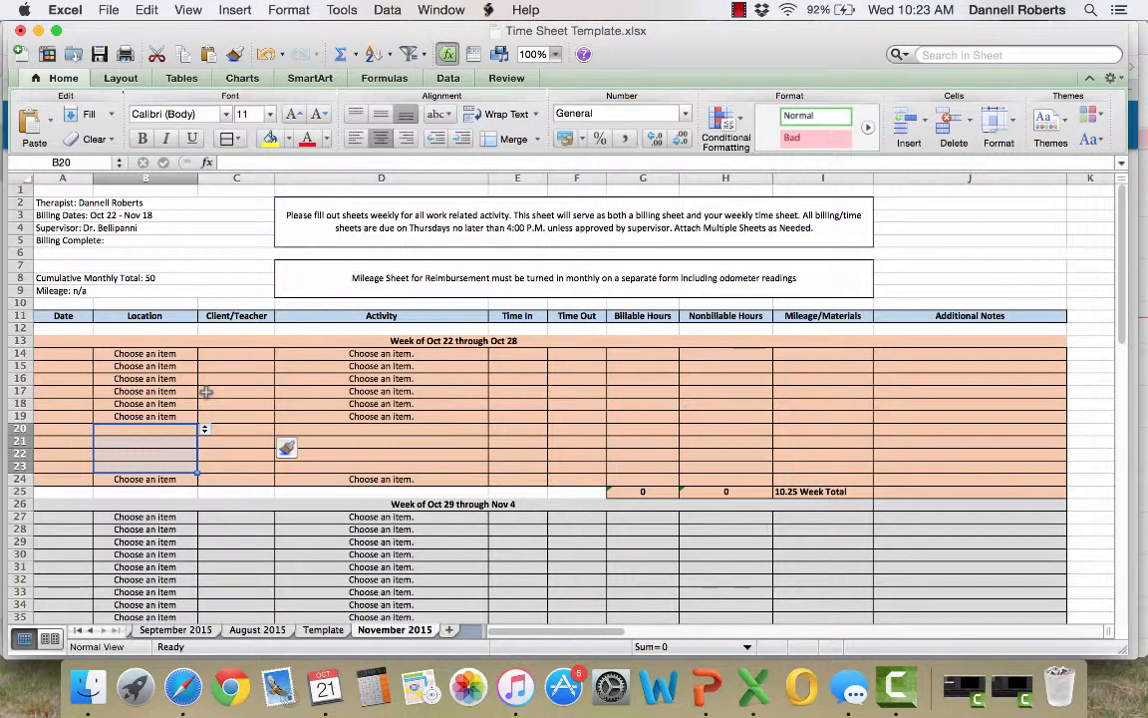
left_click(190, 353)
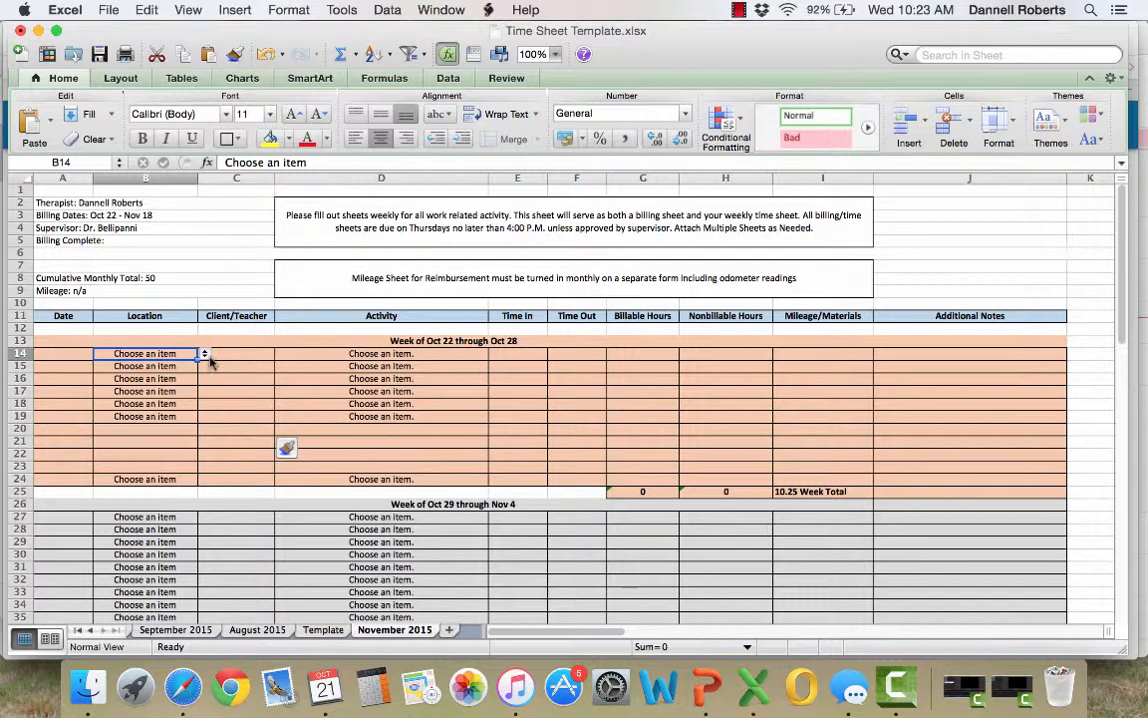
left_click(204, 353)
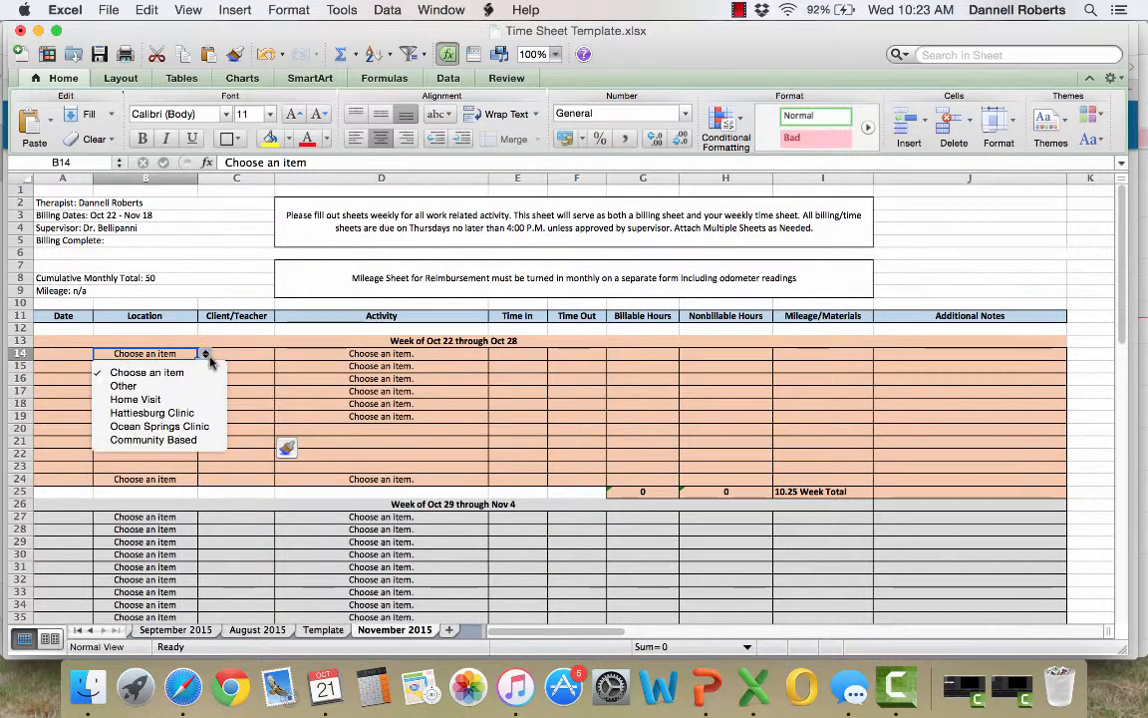
left_click(267, 442)
left_click(187, 428)
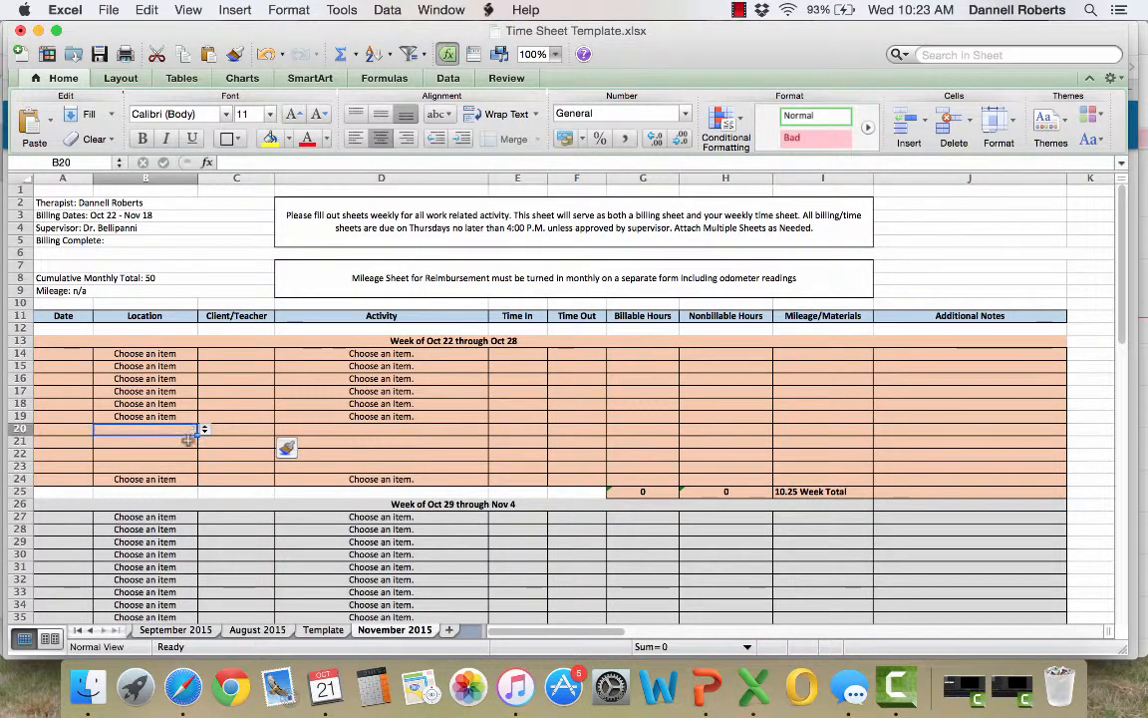
left_click(205, 429)
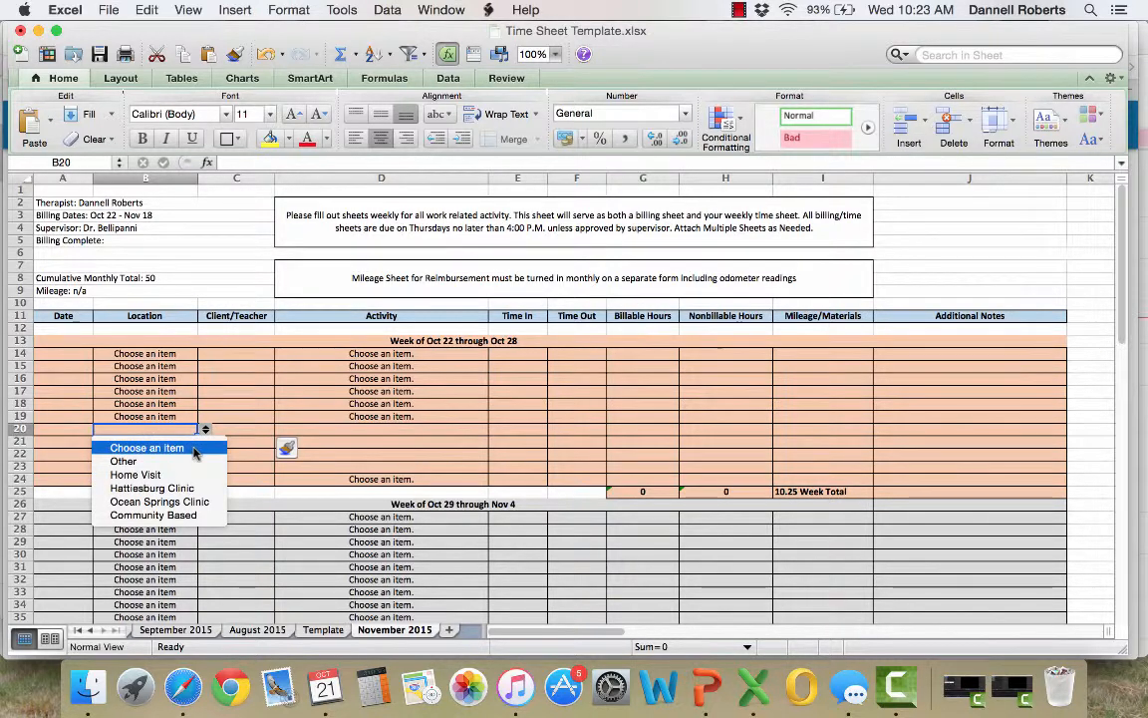
left_click(194, 449)
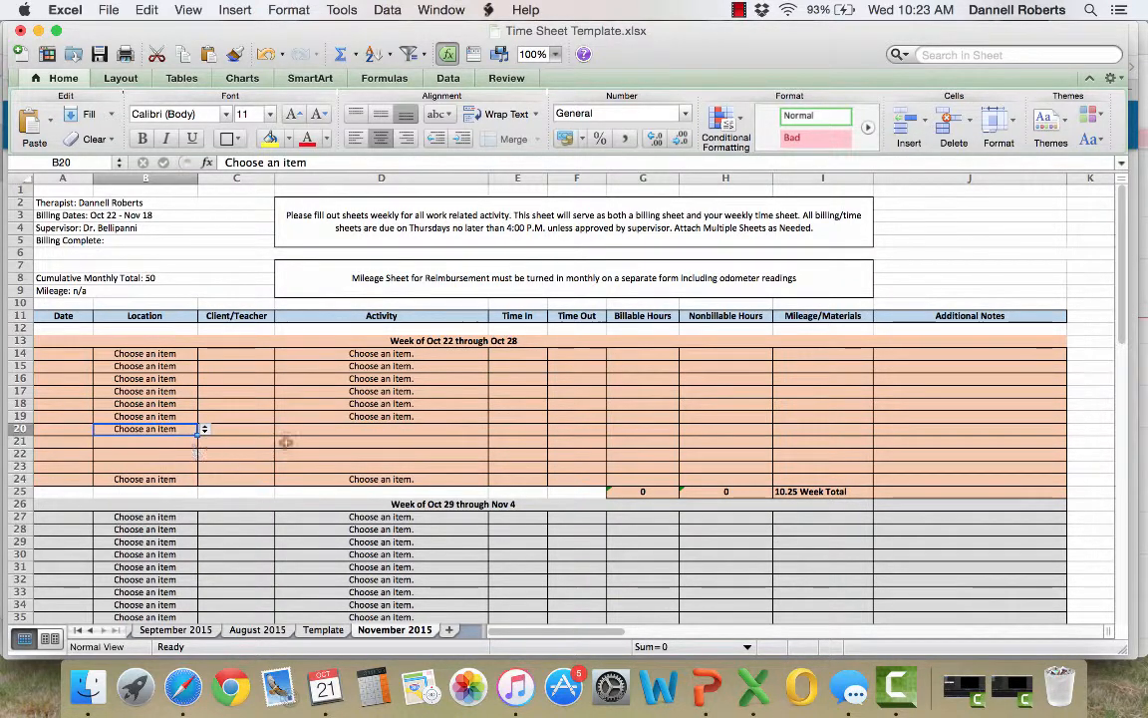
left_click(415, 427)
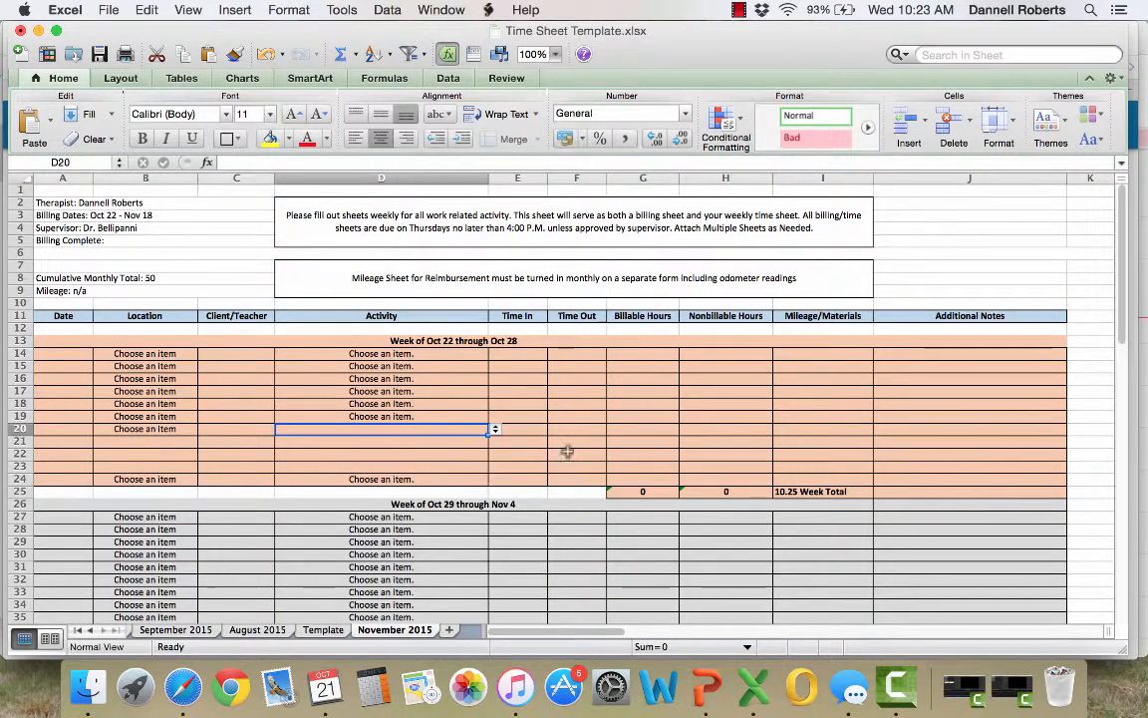
left_click(391, 417)
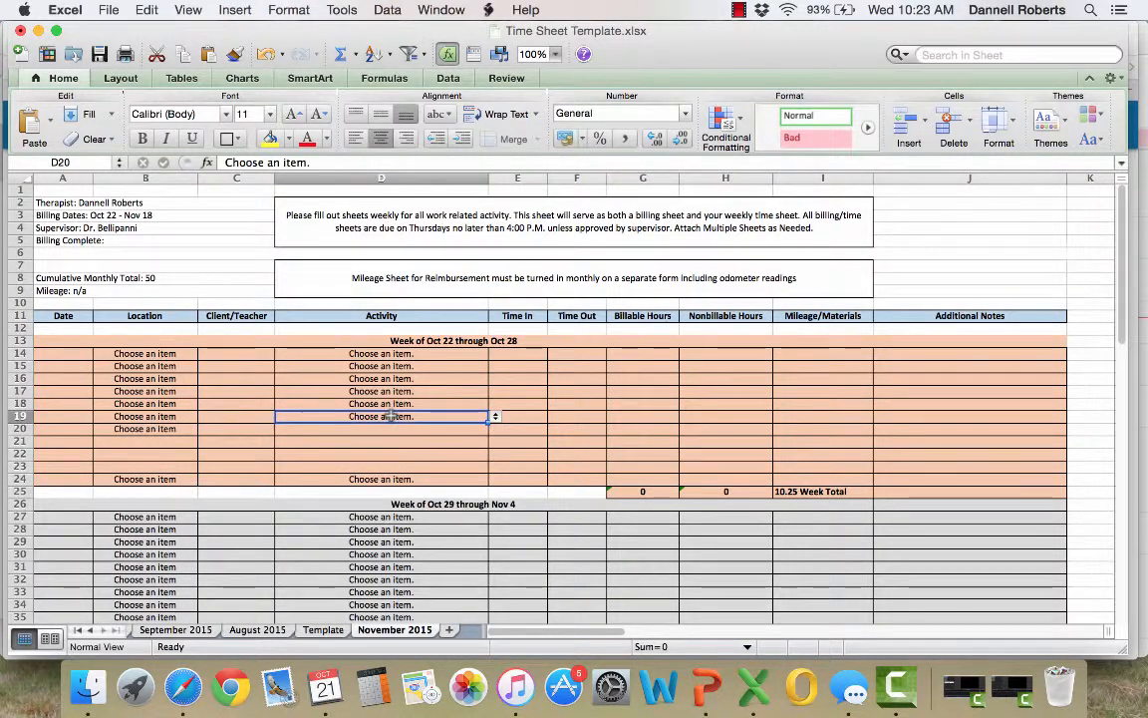
left_click(381, 479)
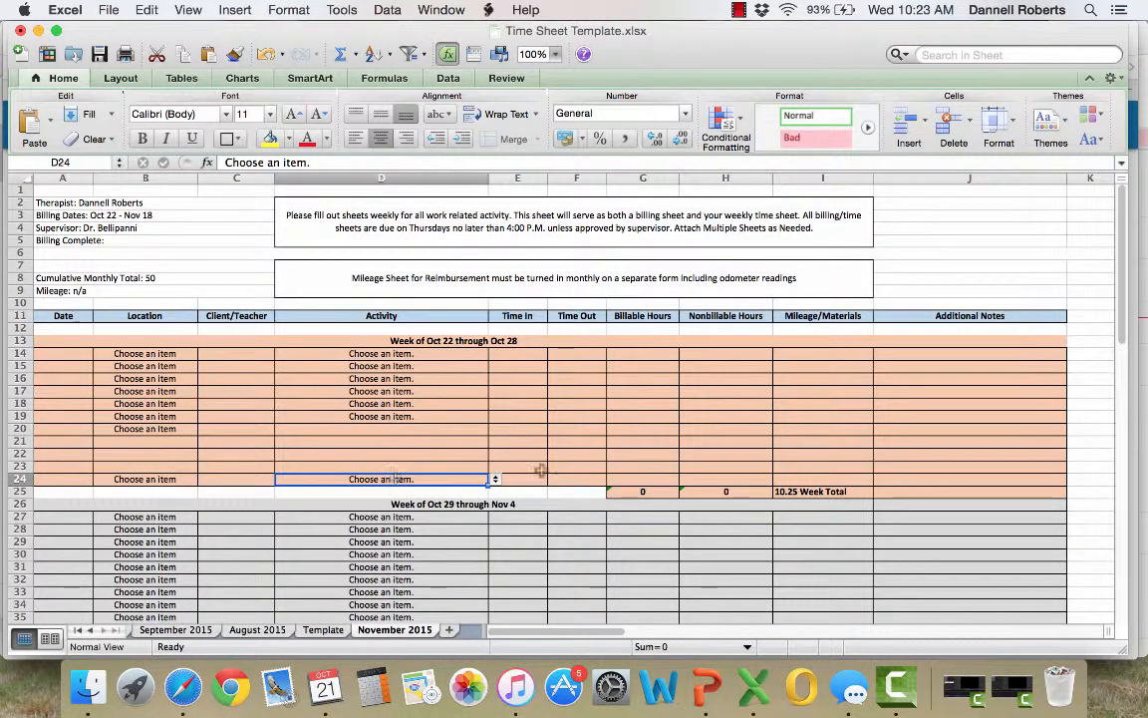
left_click_drag(641, 492, 709, 492)
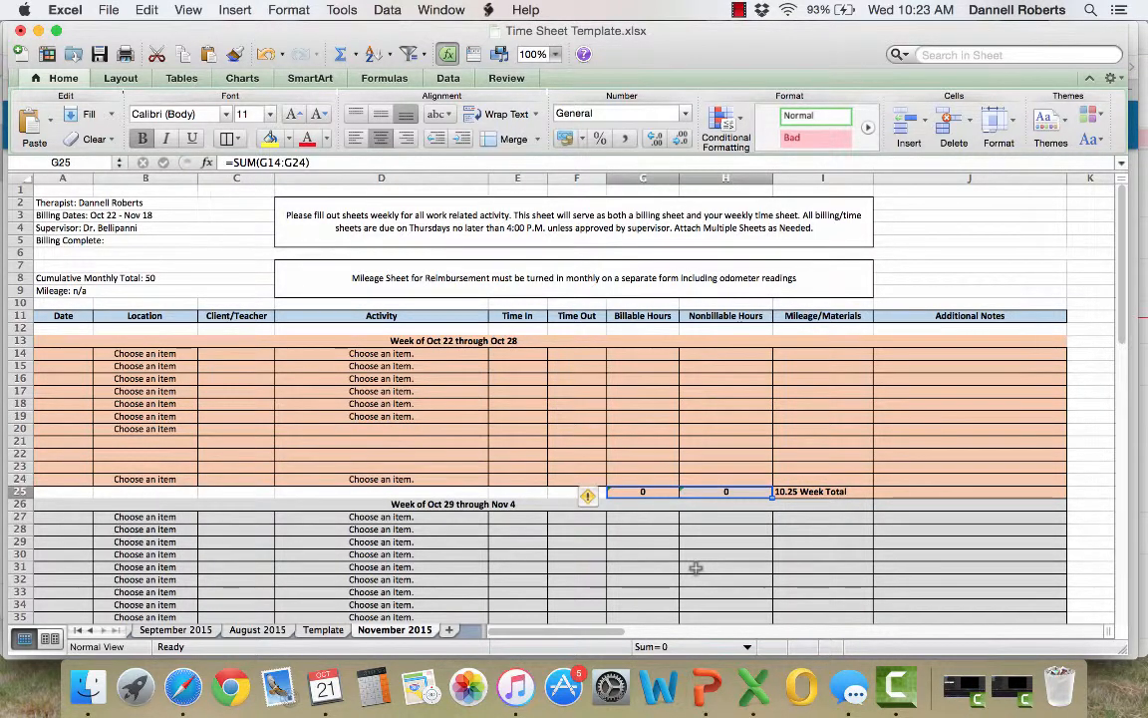
Clear the leftover week total text from cells I25, I39 and I51 in the Mileage/Materials column
left_click(825, 492)
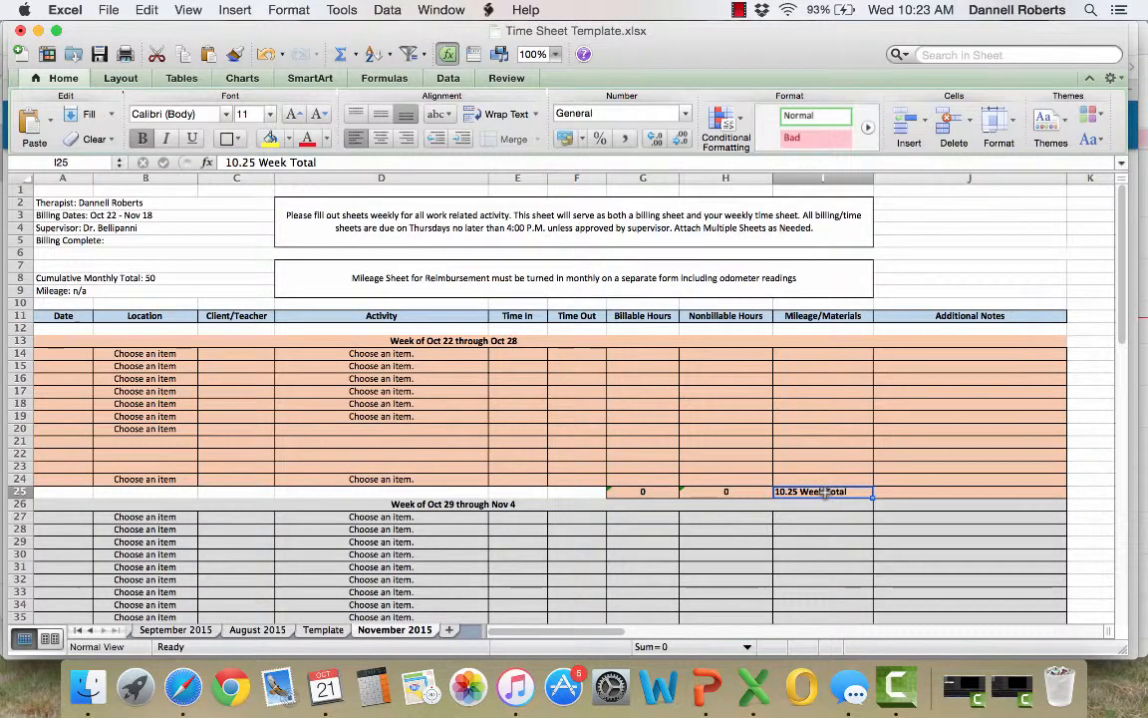
key("BackSpace")
key("Return")
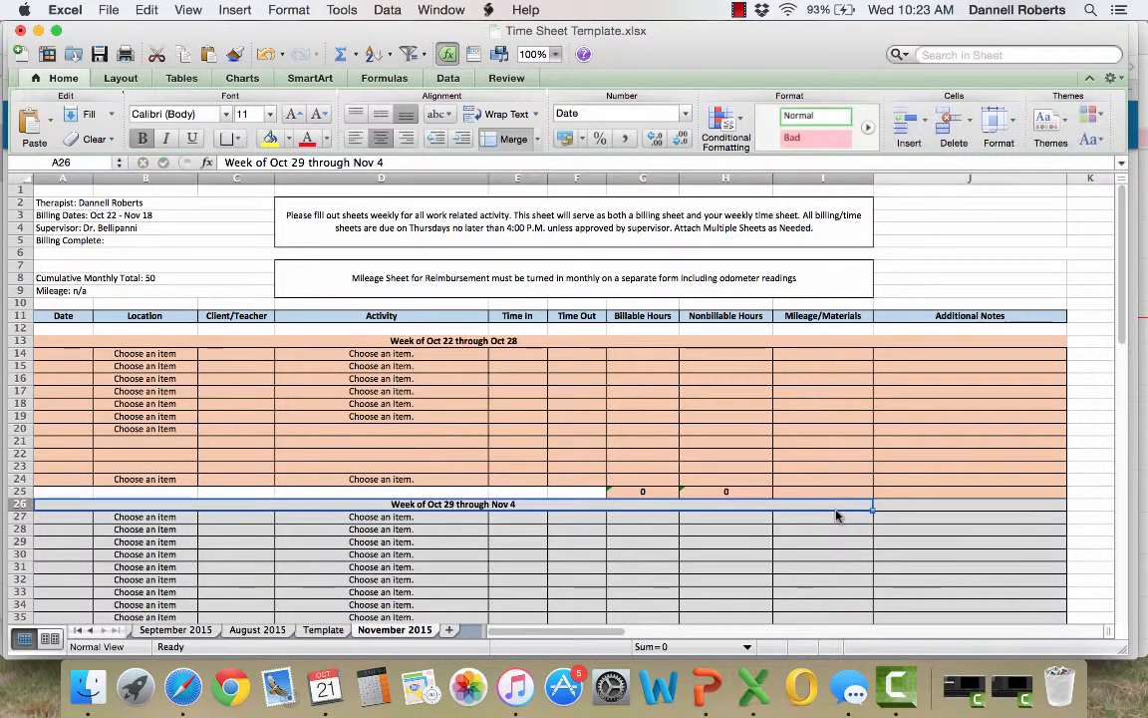
scroll(838, 515, "down", 5)
left_click(835, 452)
key("BackSpace")
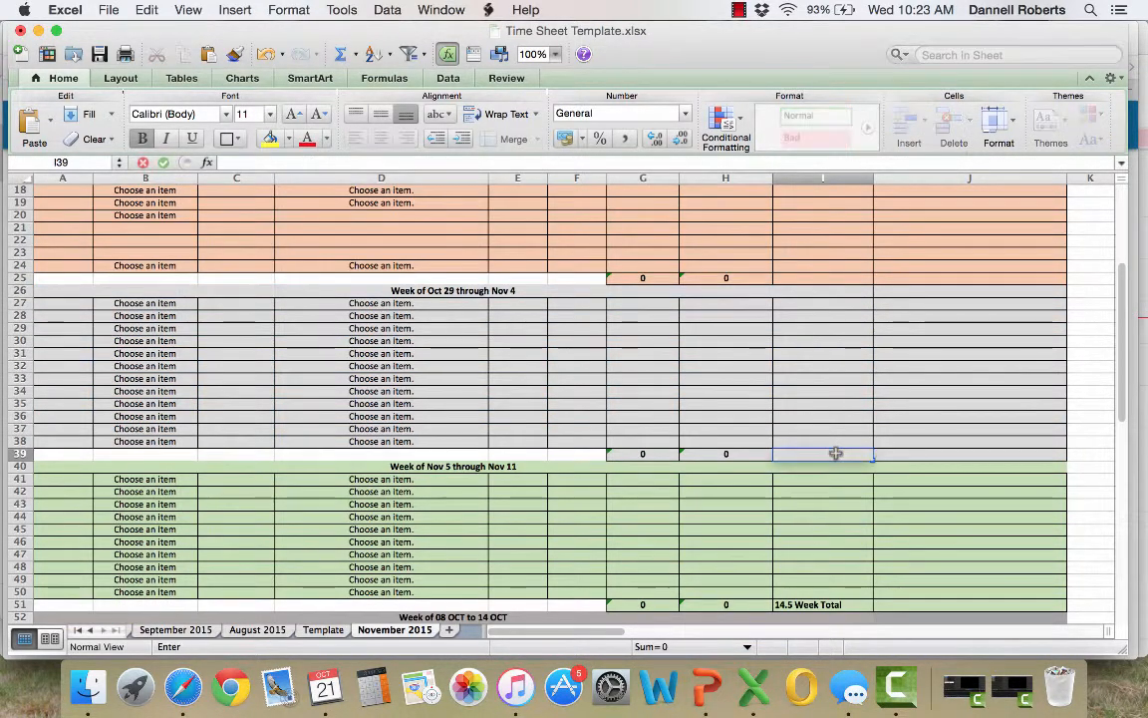
left_click(819, 514)
scroll(820, 514, "down", 3)
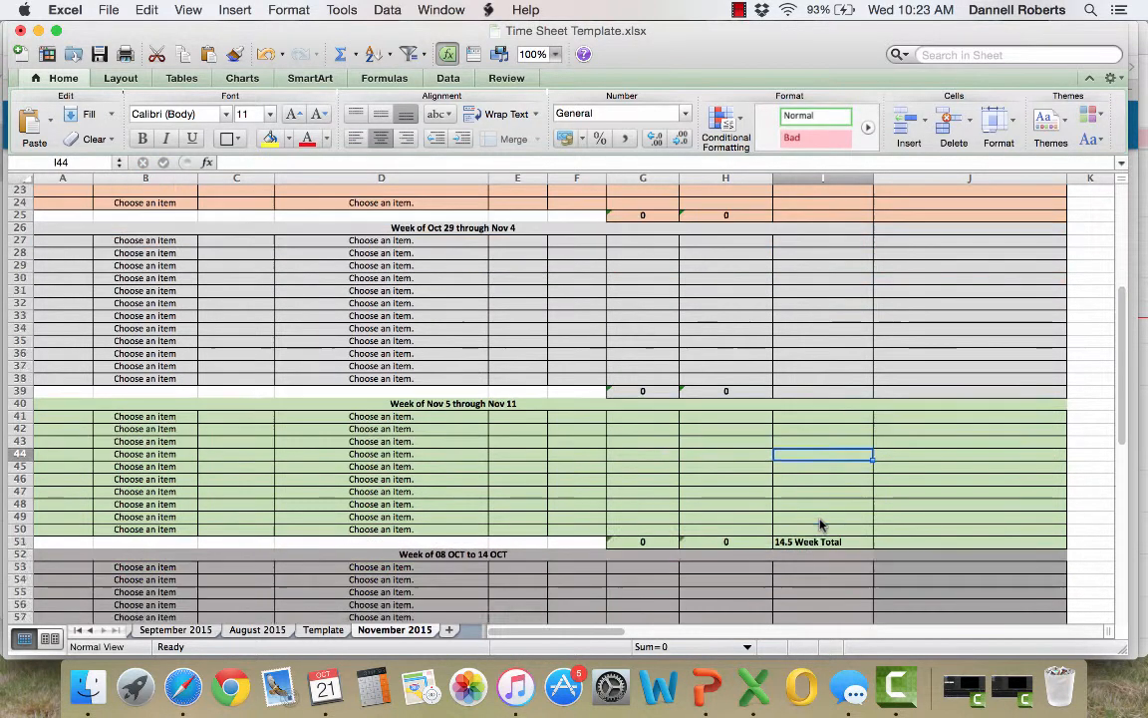
left_click(819, 492)
key("BackSpace")
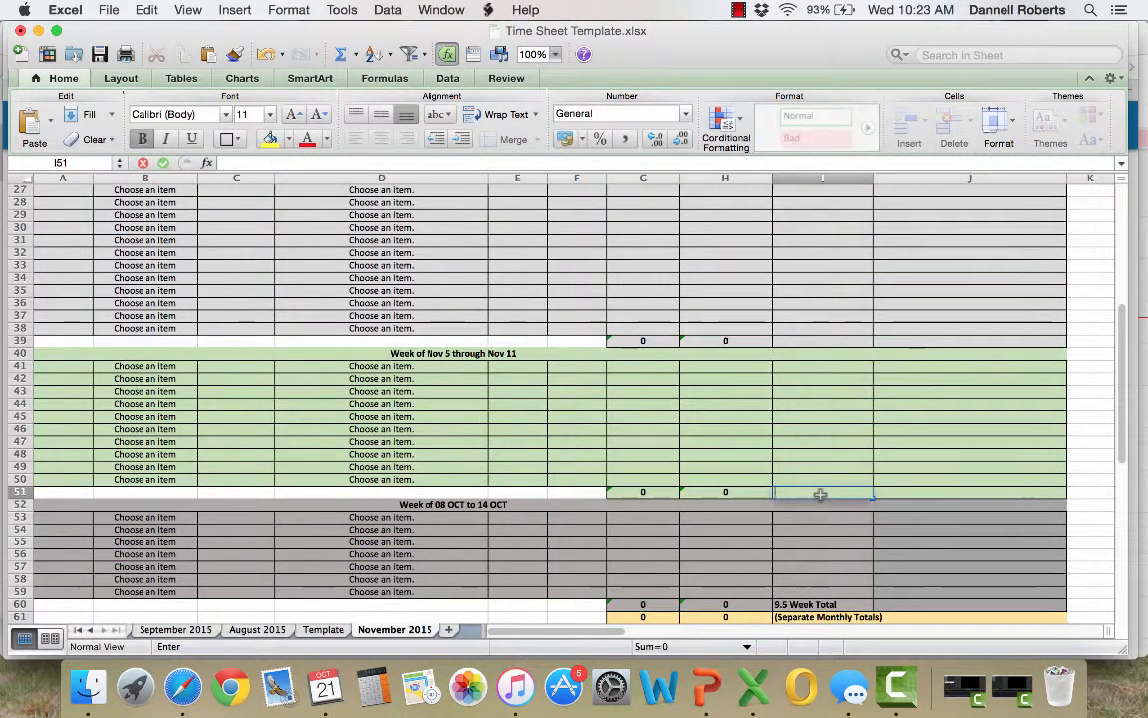
Clear the leftover week total text from cell I60 in the Mileage/Materials column
key("Return")
scroll(820, 496, "down", 2)
left_click(819, 529)
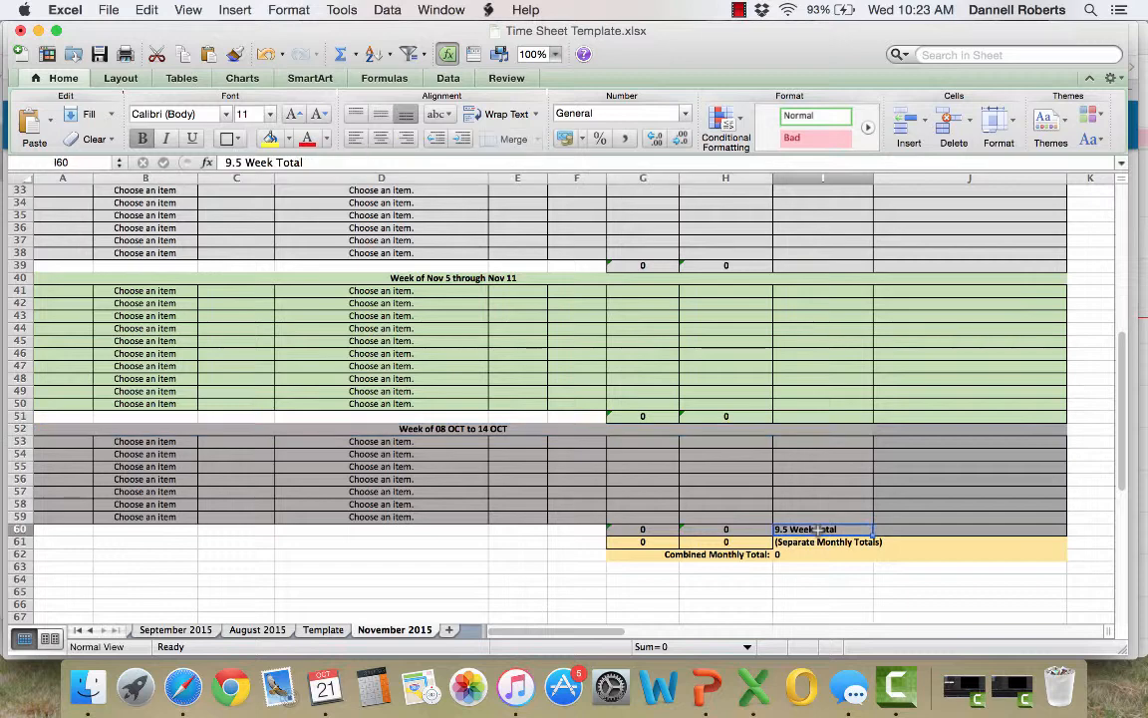
key("BackSpace")
key("Return")
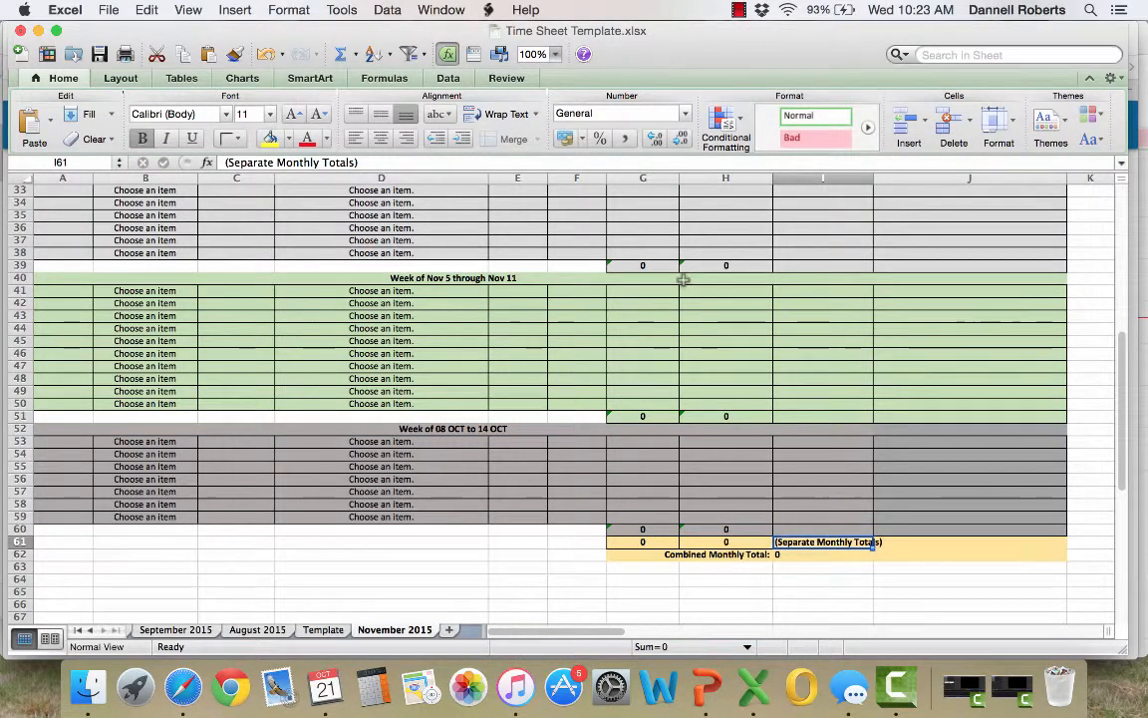
Delete rows 46 through 50 from the Nov 5 through Nov 11 week block
scroll(684, 278, "up", 9)
scroll(684, 278, "up", 1)
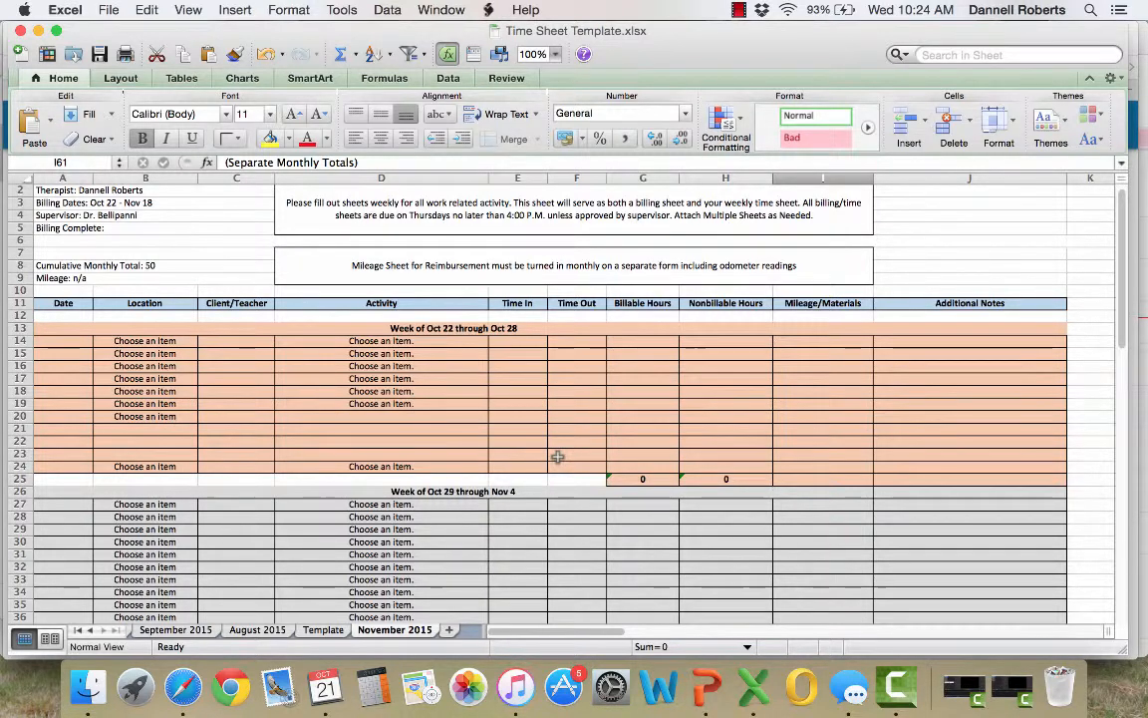
scroll(494, 482, "down", 8)
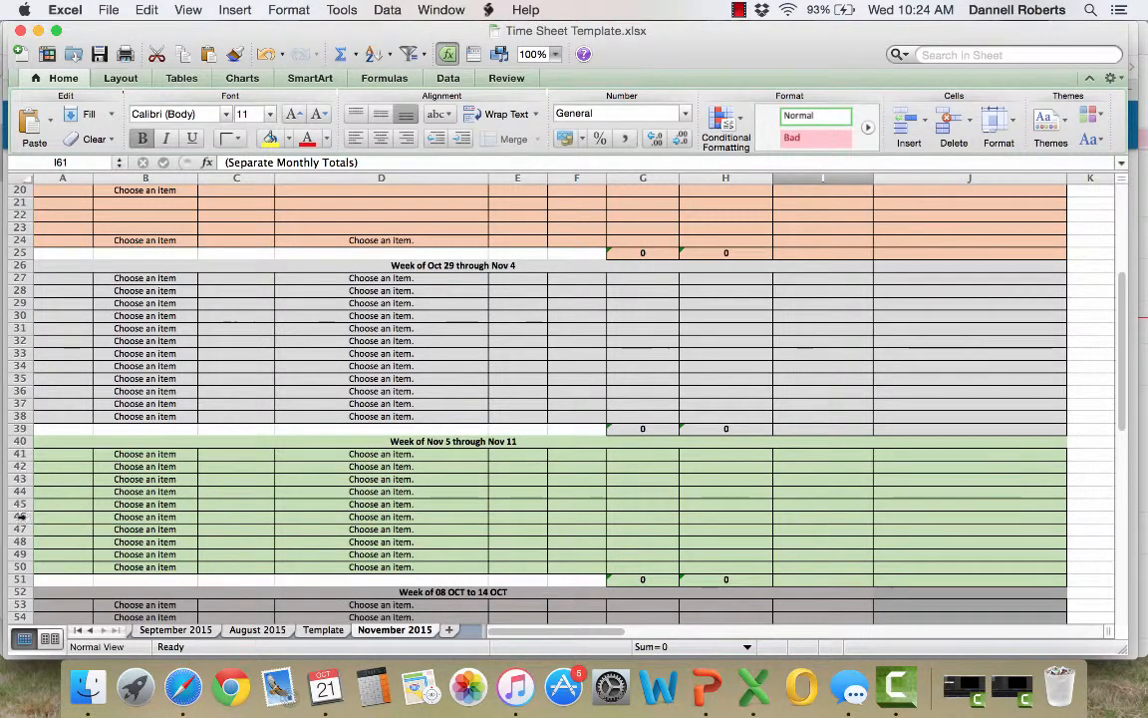
left_click_drag(20, 516, 20, 566)
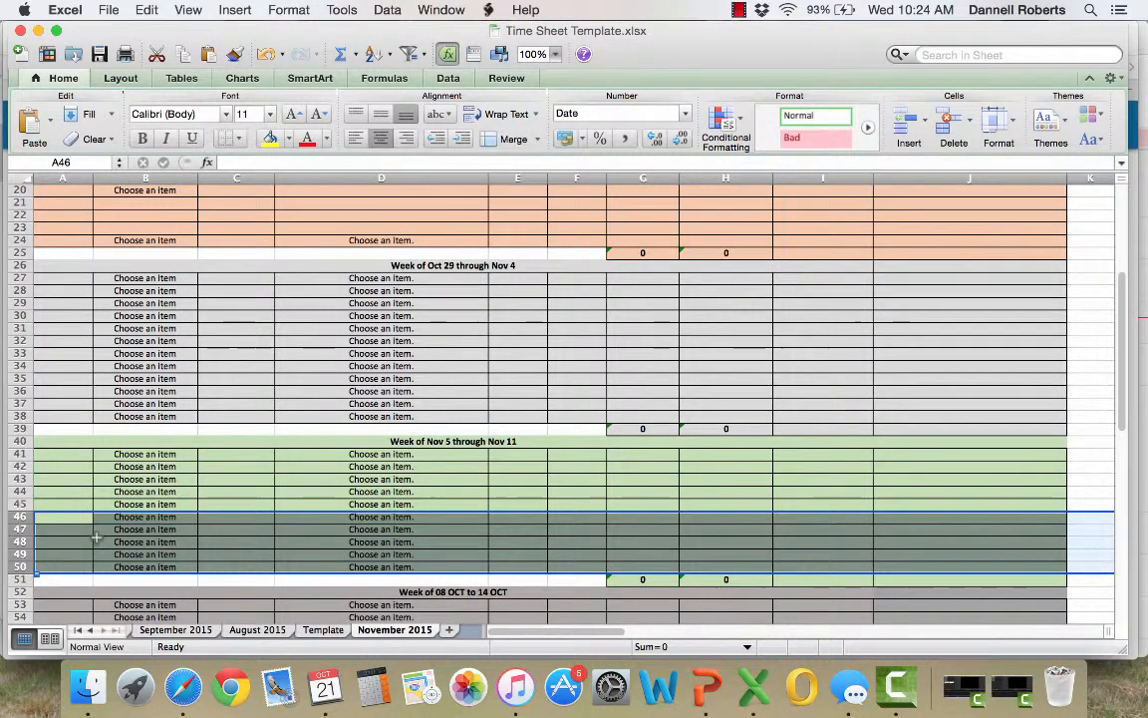
left_click(148, 10)
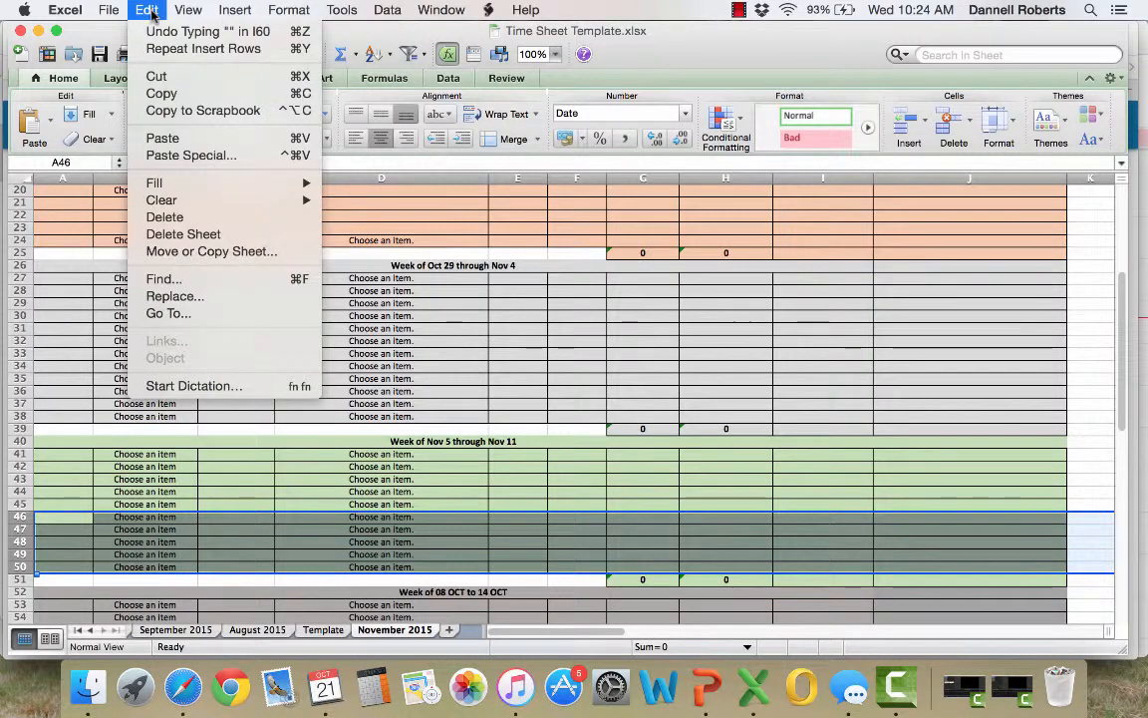
left_click(189, 218)
left_click(302, 468)
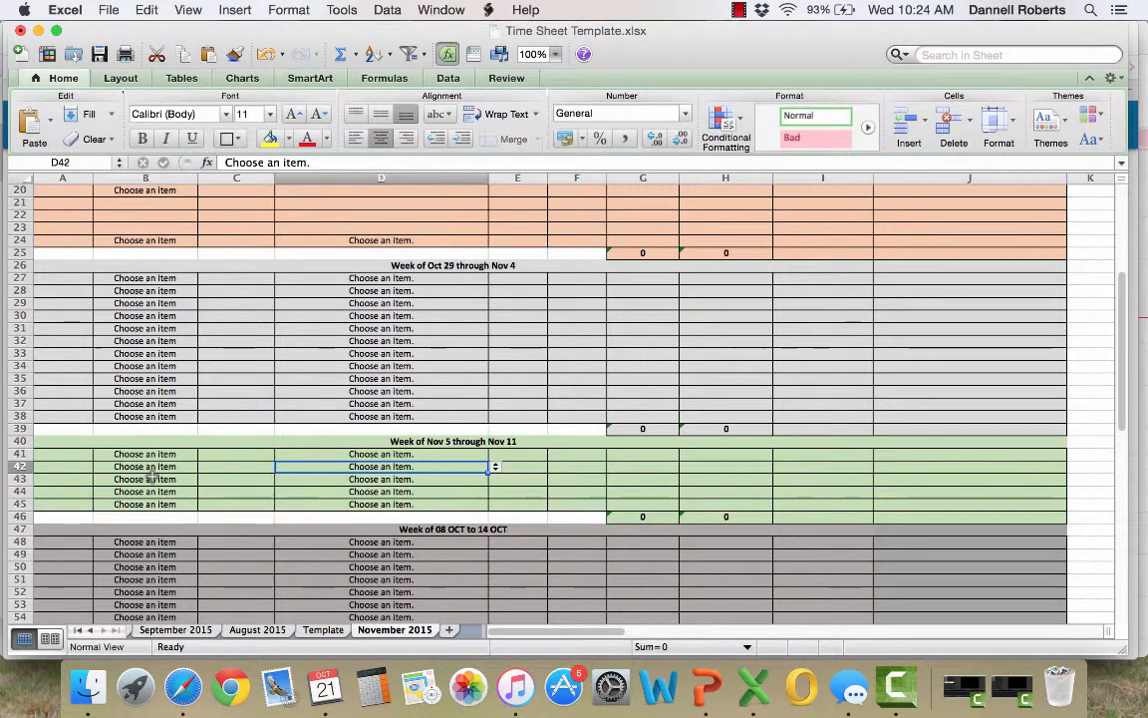
Delete rows 31 through 33 from the Oct 29 through Nov 4 week block
left_click_drag(21, 328, 22, 351)
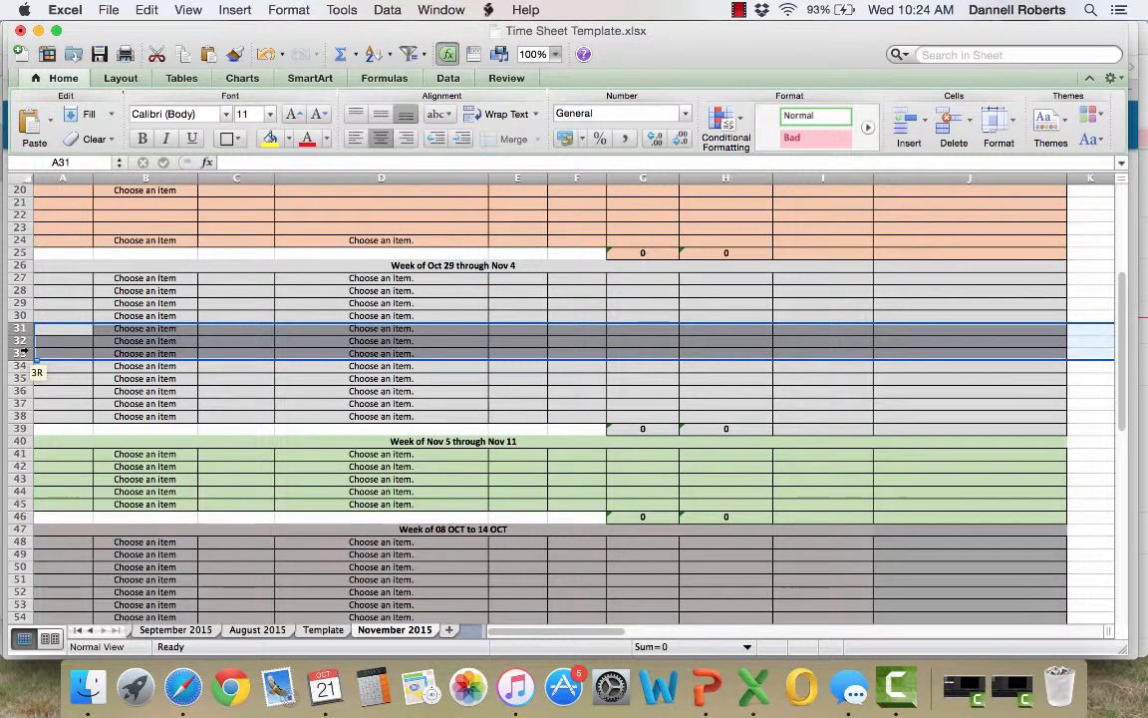
right_click(22, 350)
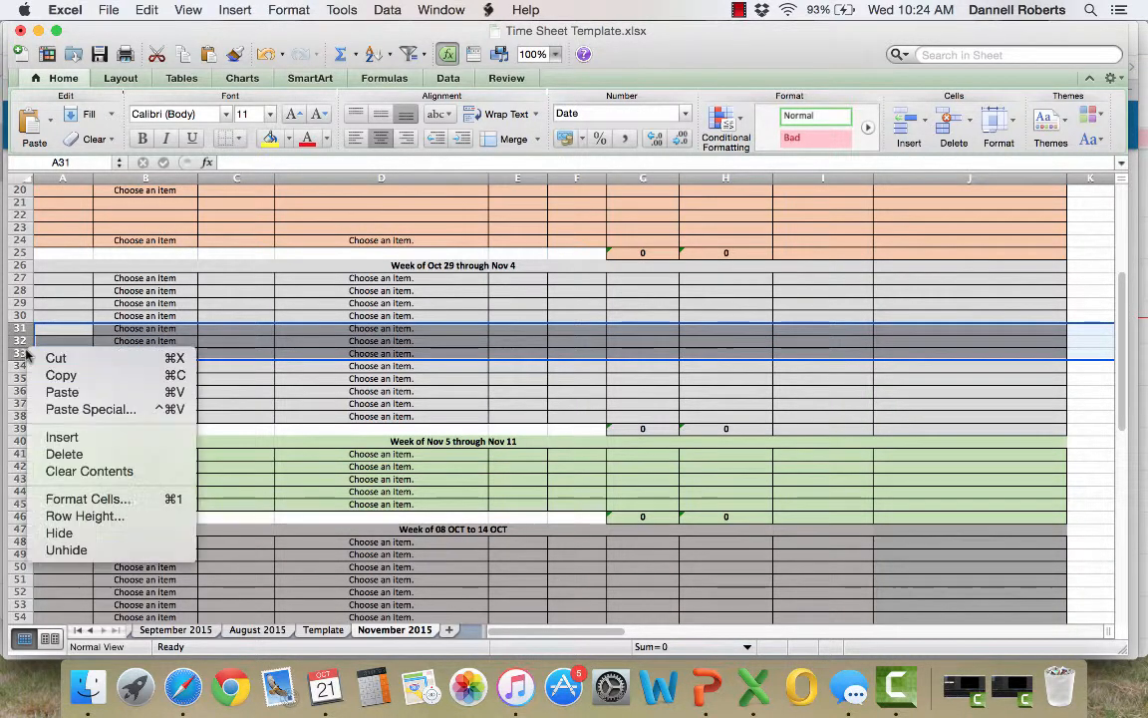
left_click(73, 456)
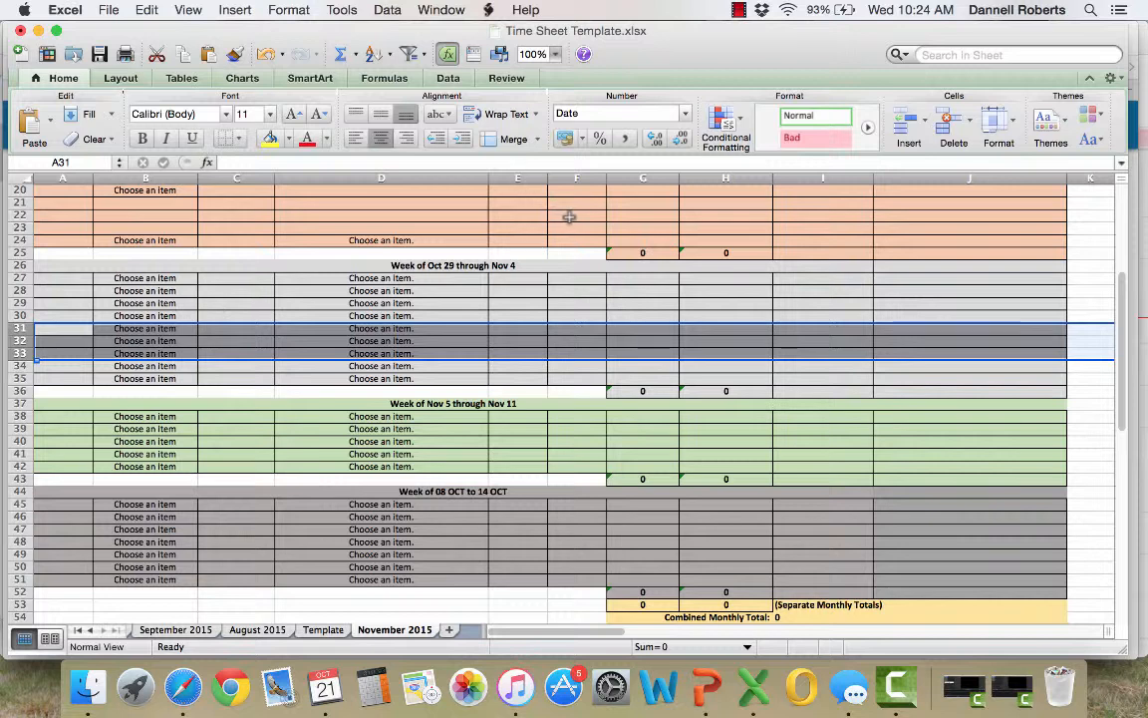
left_click(539, 341)
left_click_drag(436, 278, 432, 379)
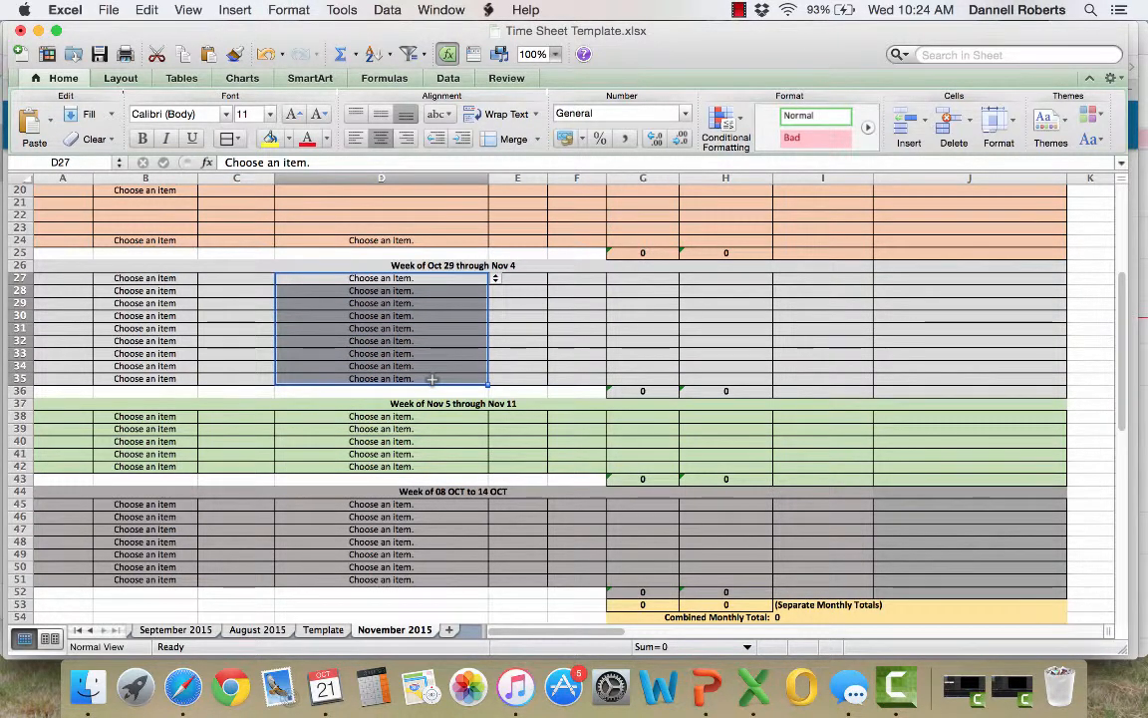
left_click(429, 529)
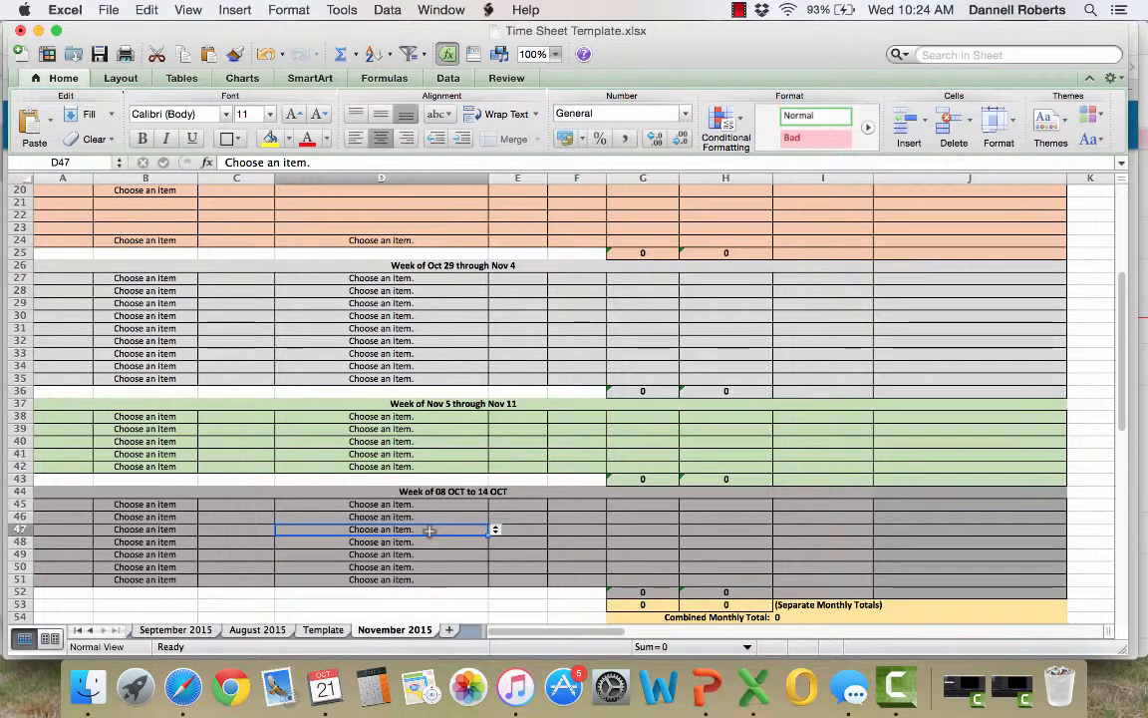
Try filling the Activity entry in D19 down into the blank inserted rows, and undo the fill
scroll(606, 383, "up", 5)
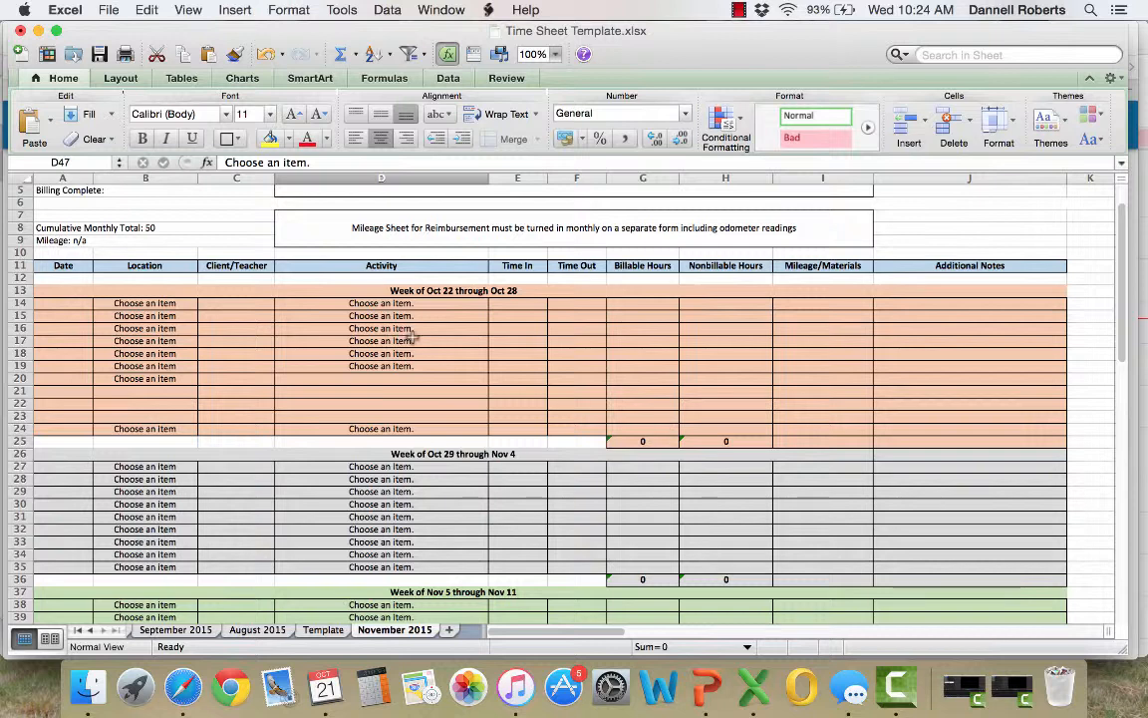
left_click(418, 366)
left_click_drag(489, 376, 493, 428)
left_click(471, 342)
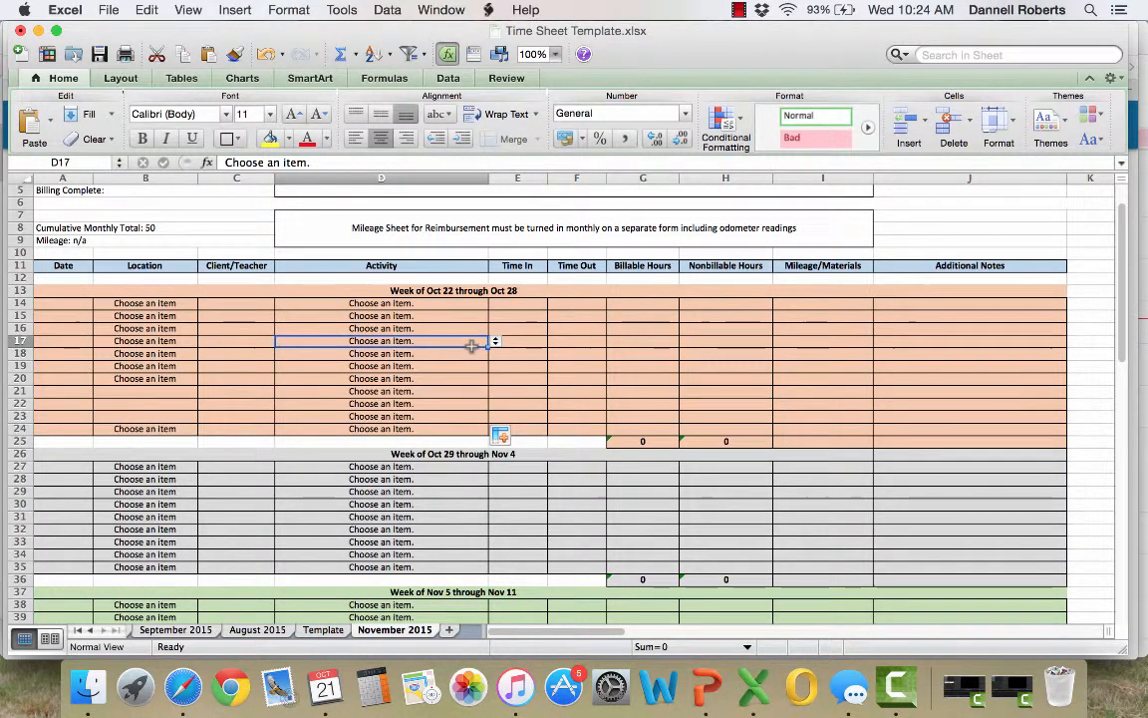
left_click(266, 55)
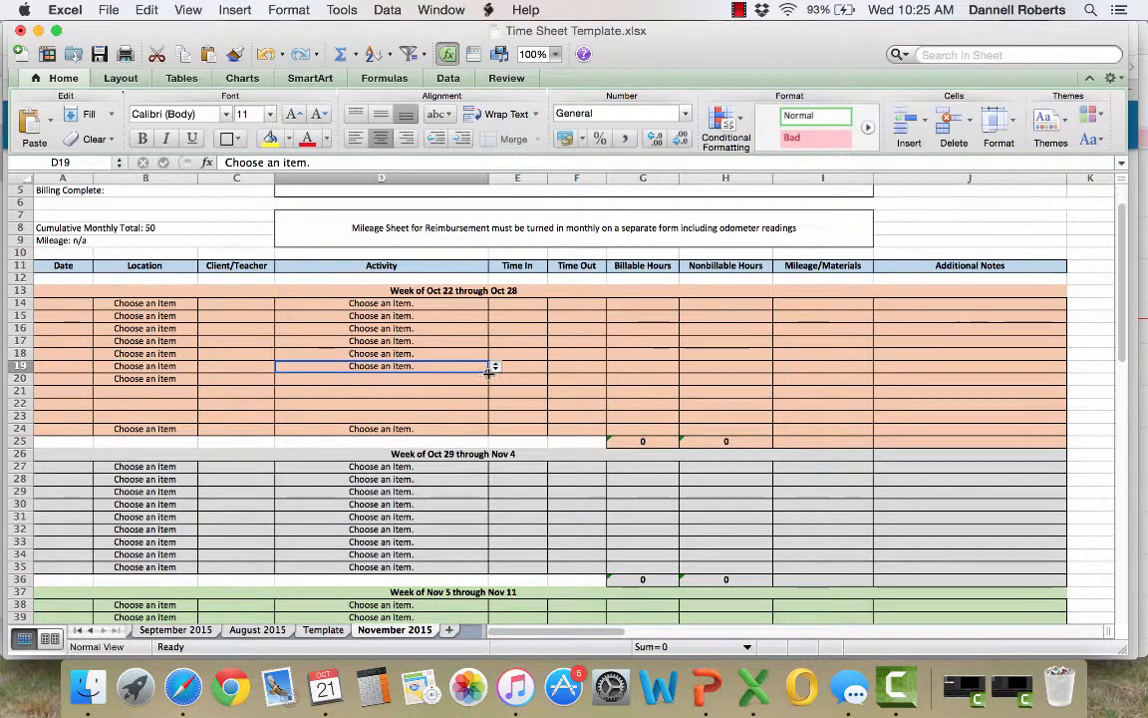
Fill the Activity entry from D19 down to D23 and the Location entry from B20 down to B23
left_click_drag(488, 371, 487, 422)
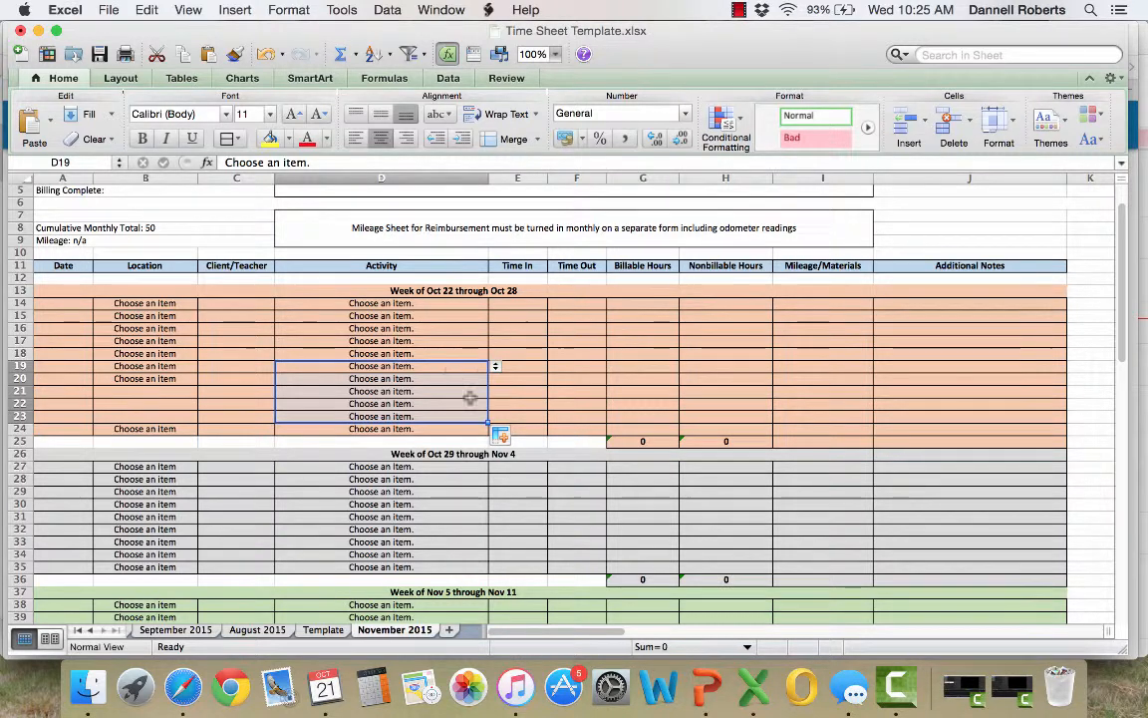
left_click(187, 379)
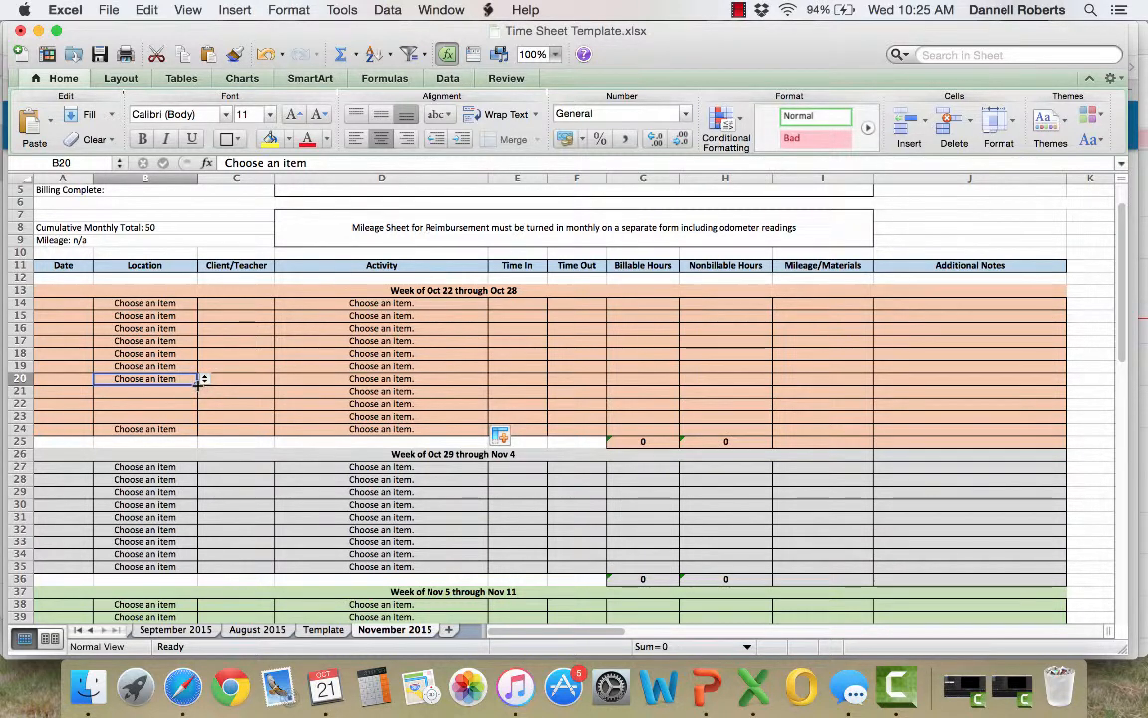
left_click_drag(199, 383, 198, 418)
left_click(453, 404)
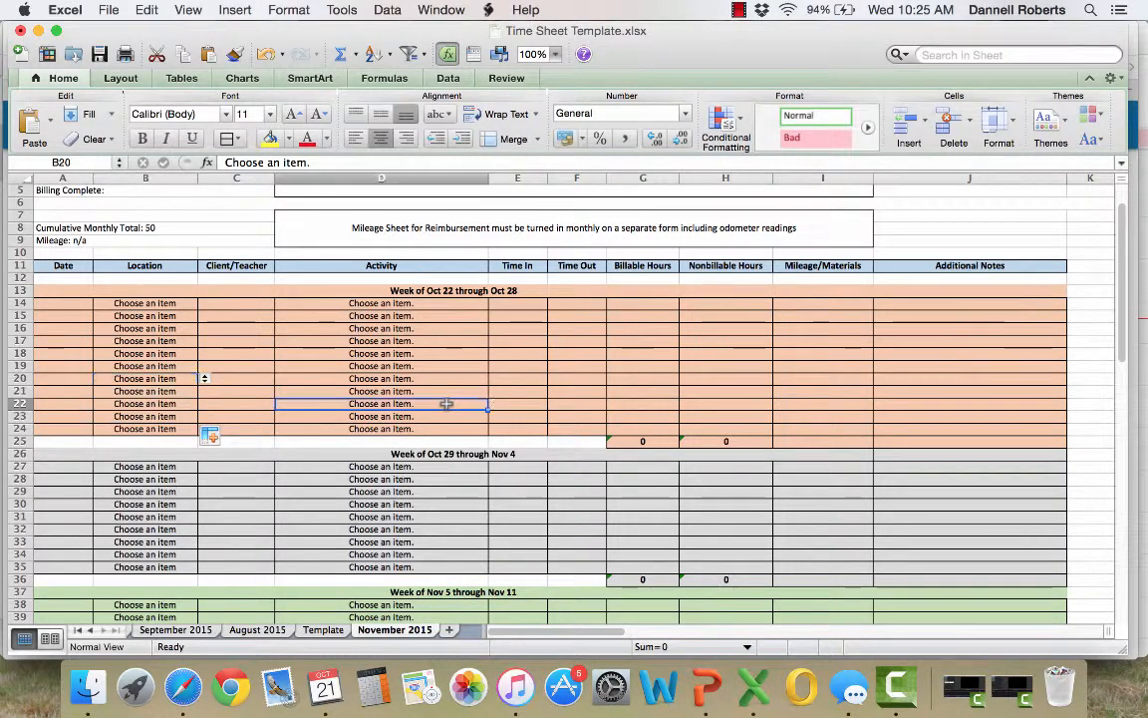
Enter the client's name in the Client/Teacher cell C14
left_click(231, 304)
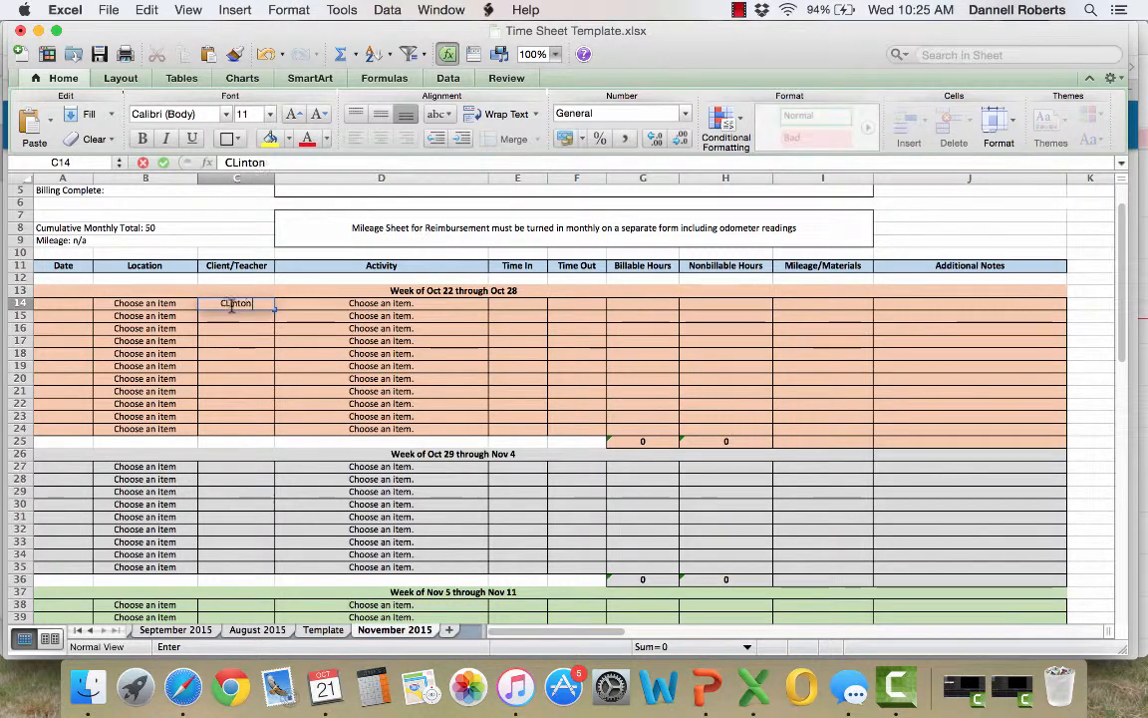
key("Return")
left_click(240, 303)
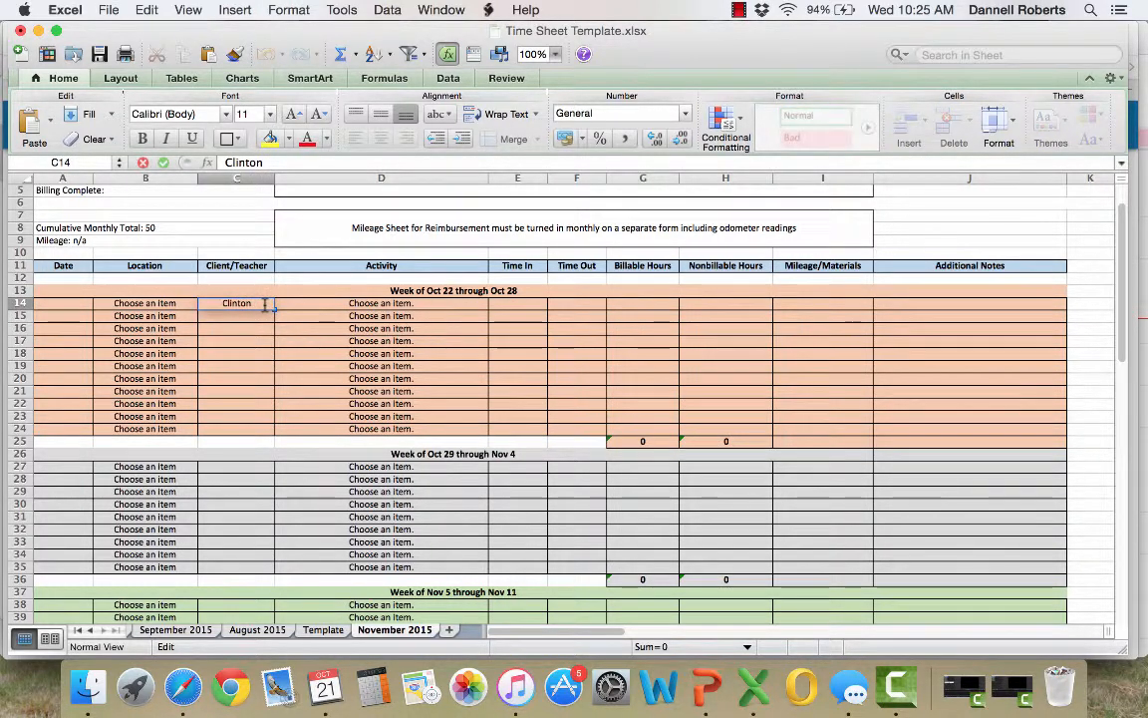
key("Return")
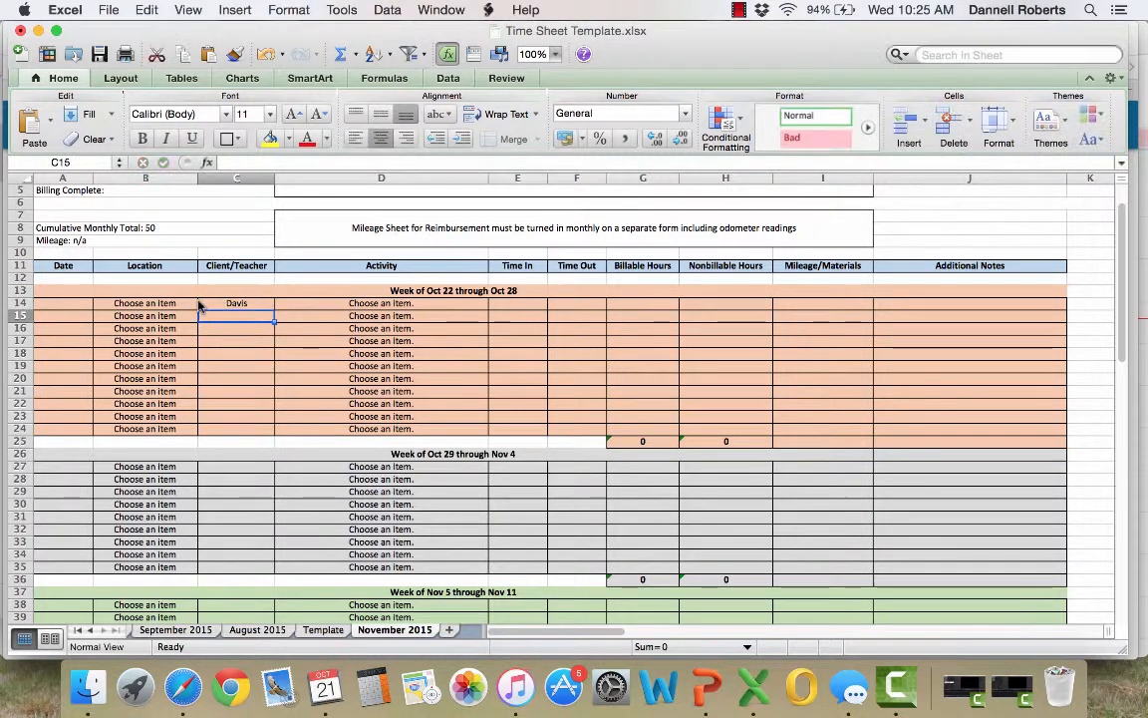
Set the Location in cell B14 to "Other"
left_click(192, 303)
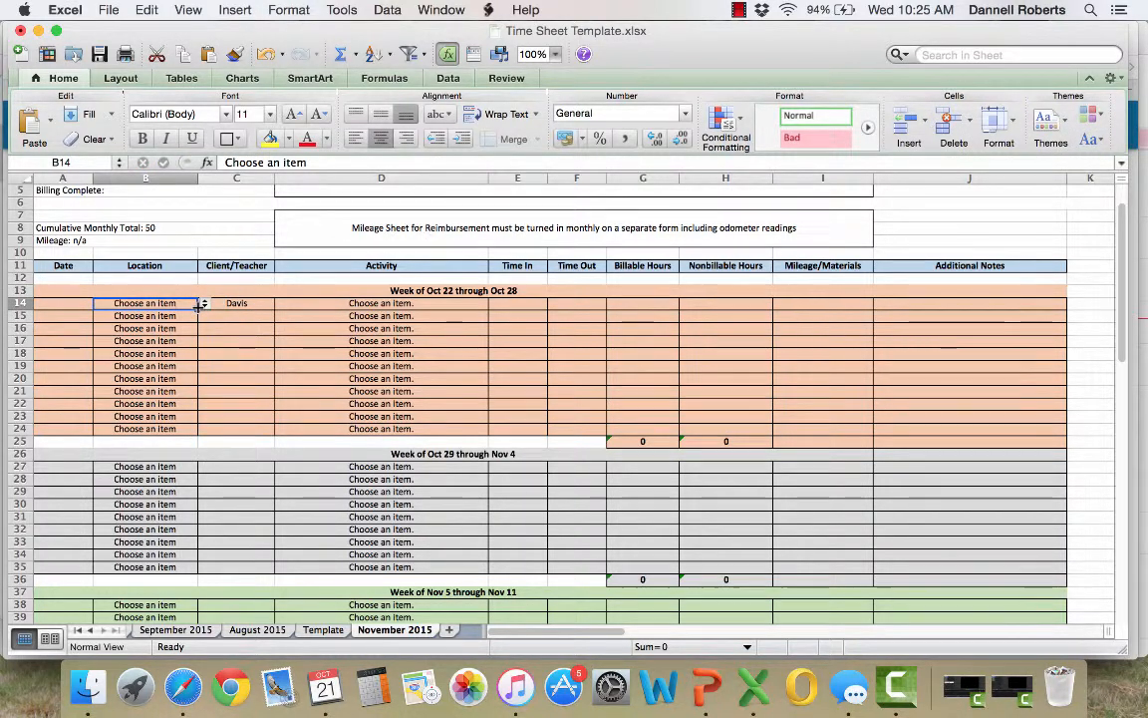
left_click(204, 304)
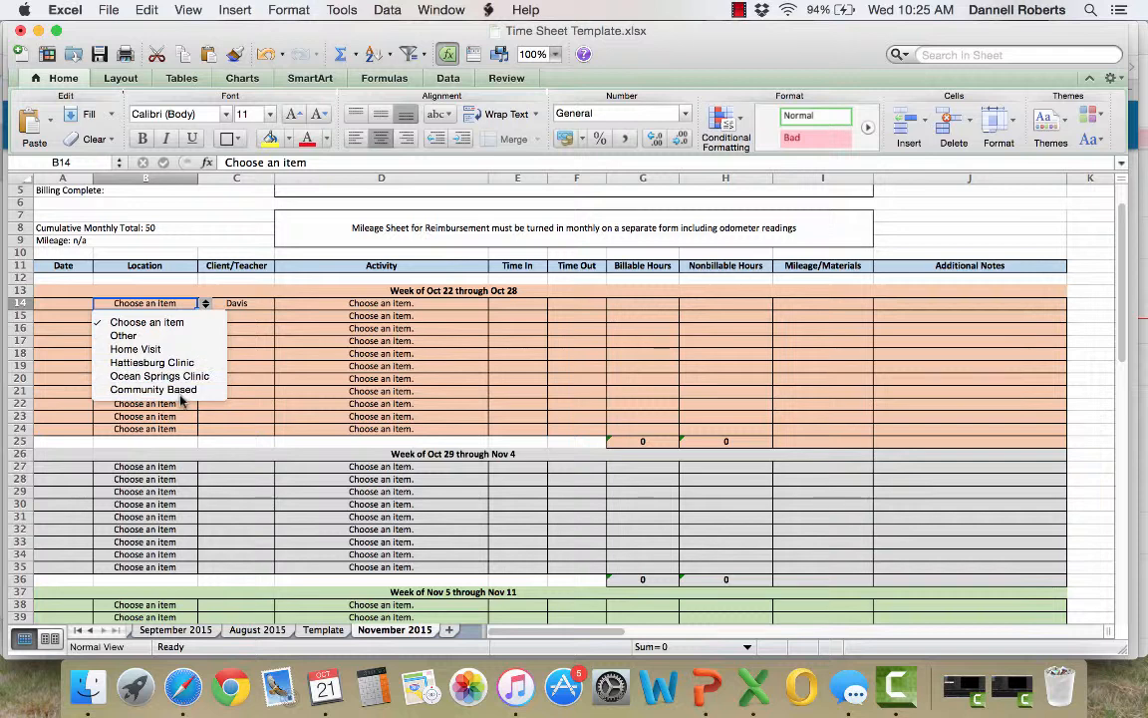
left_click(170, 336)
Complete the Client/Teacher entry in C14 so it holds the client's full name
left_click(249, 304)
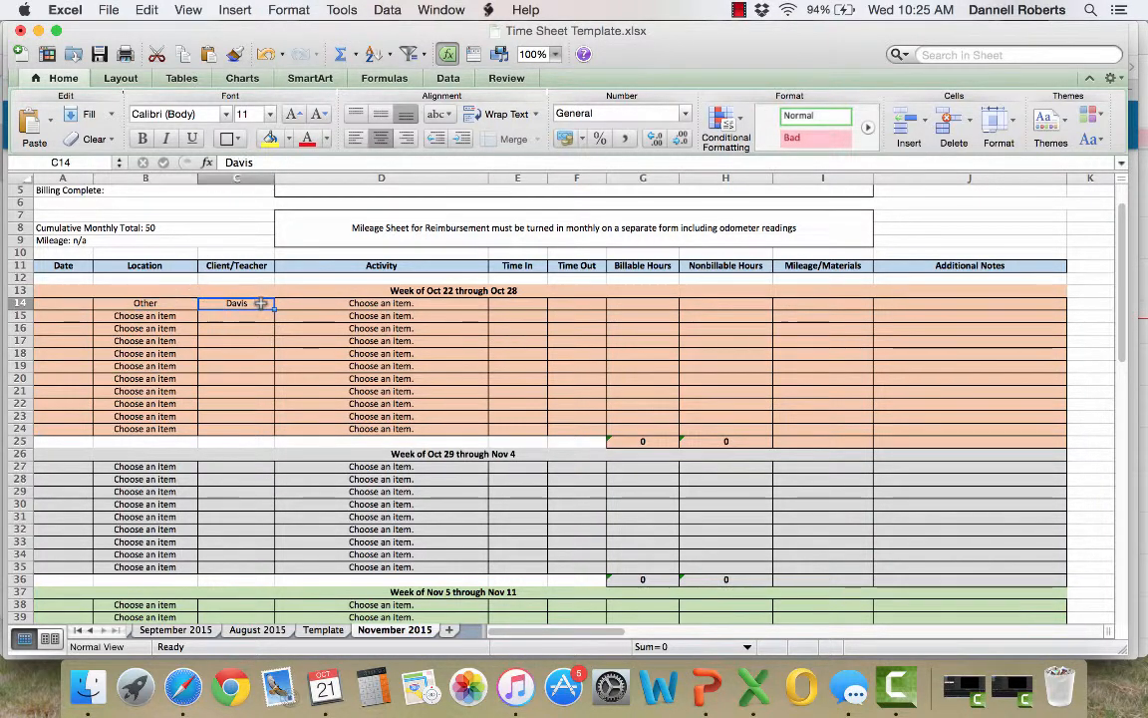
double_click(253, 304)
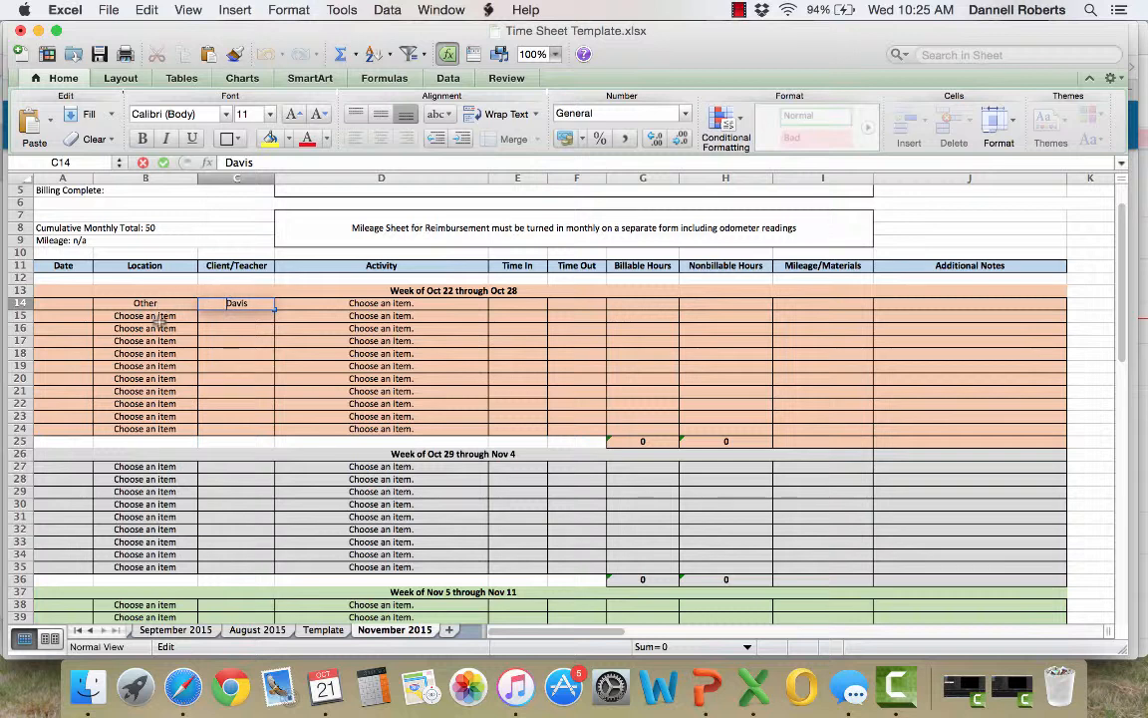
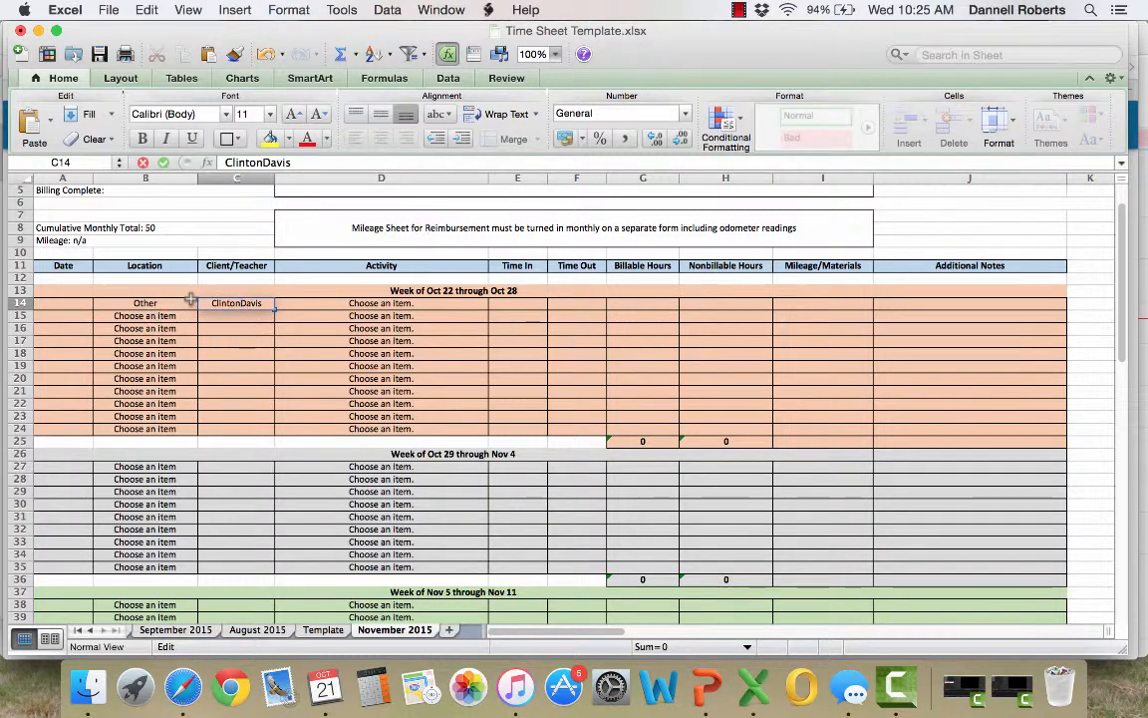
key("Return")
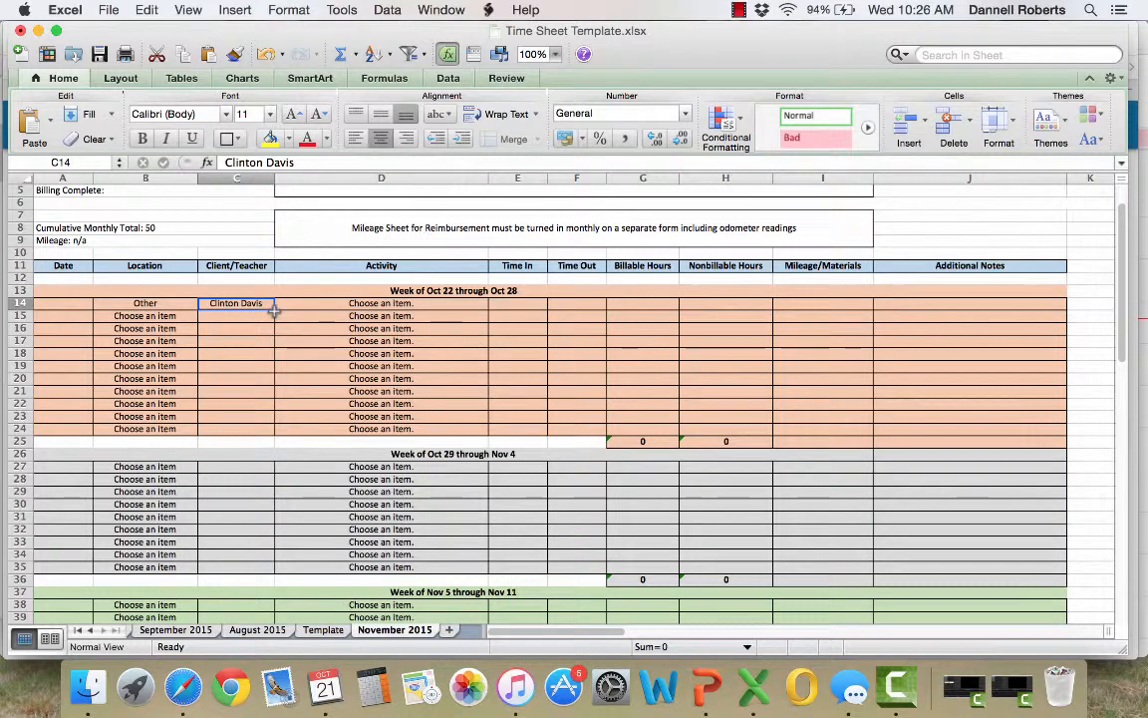
left_click(356, 305)
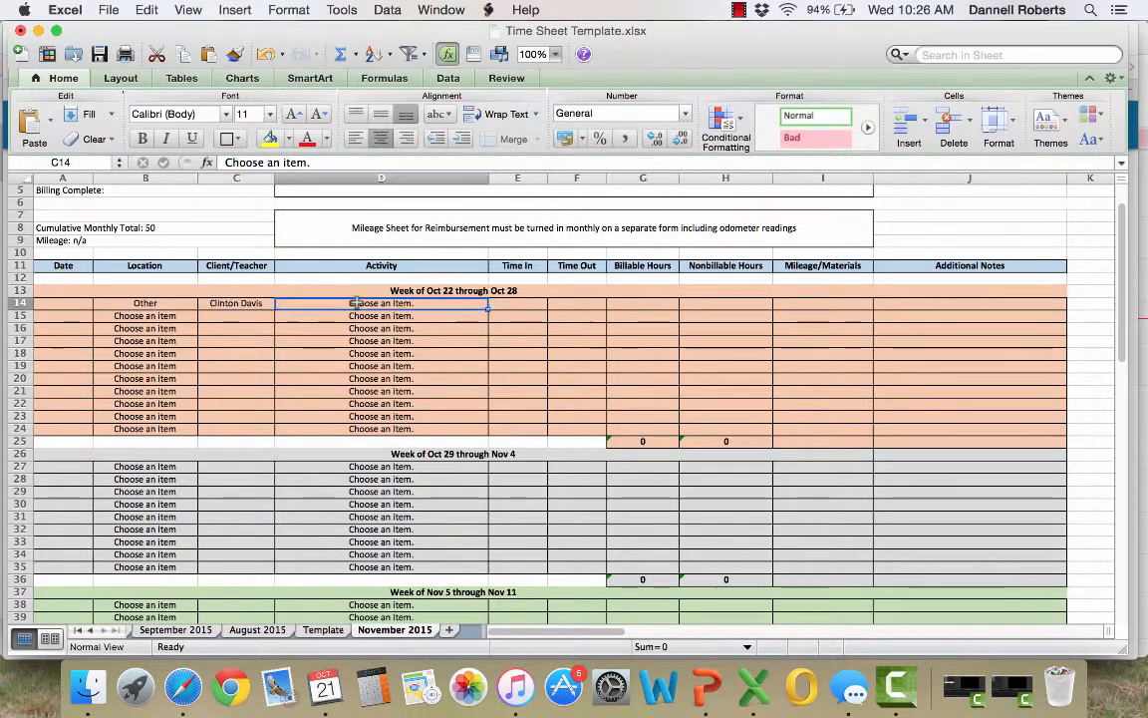
left_click(357, 318)
left_click(363, 302)
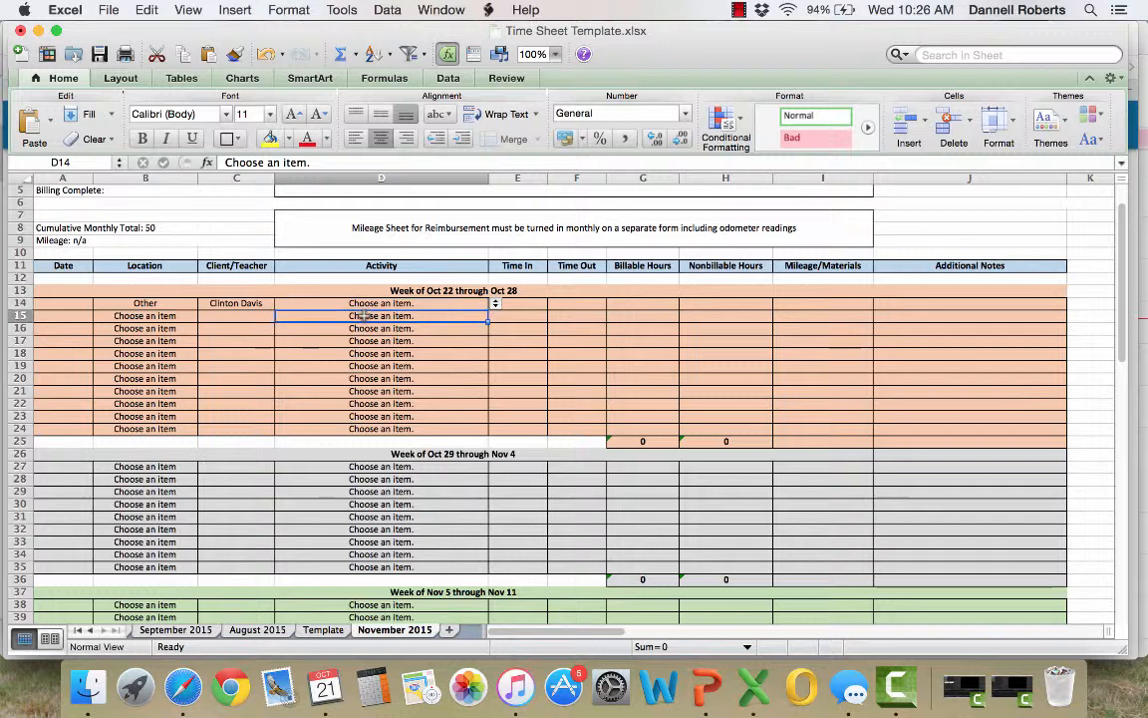
left_click(369, 341)
left_click(363, 328)
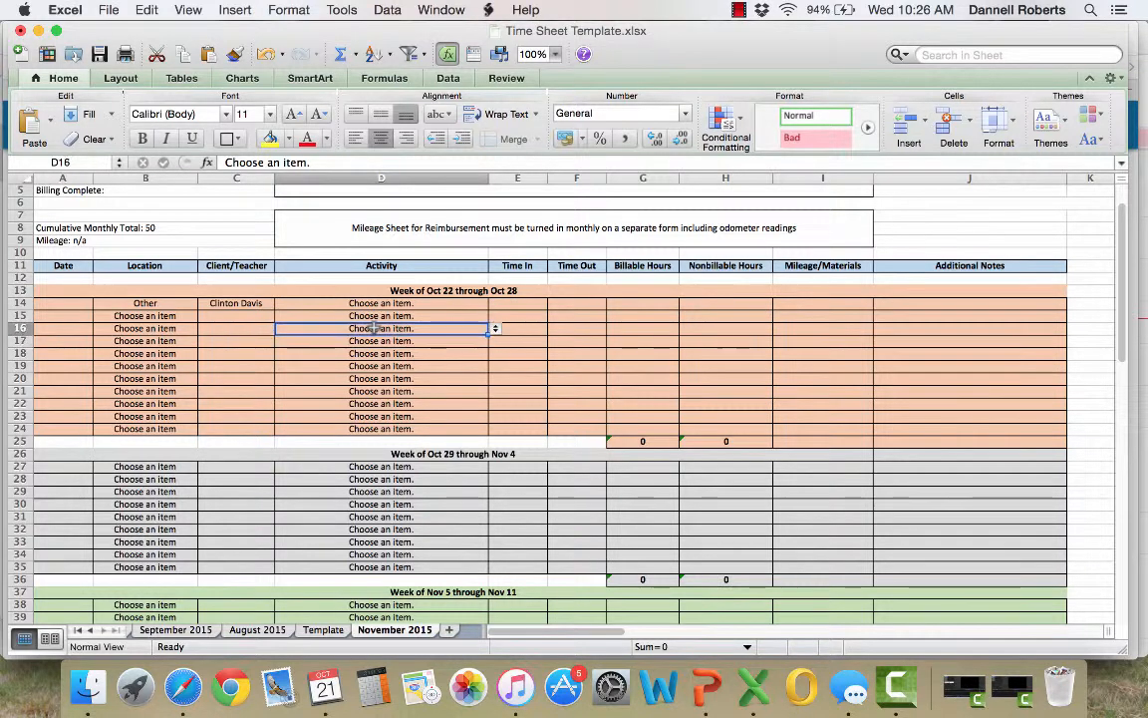
left_click(370, 353)
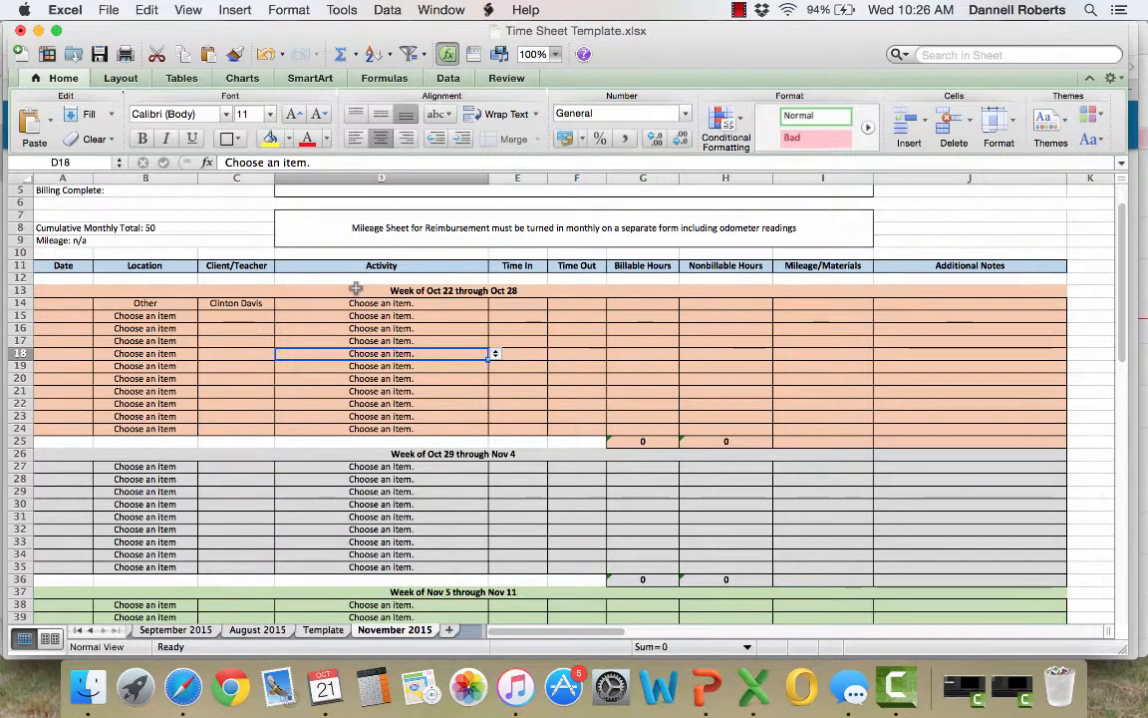
Fill the client's name from C14 down the Client/Teacher column, and clear the names from C14 through C17 again
left_click(249, 302)
mouse_move(274, 308)
left_mouse_down()
mouse_move(275, 359)
mouse_move(259, 305)
left_mouse_up()
key("BackSpace")
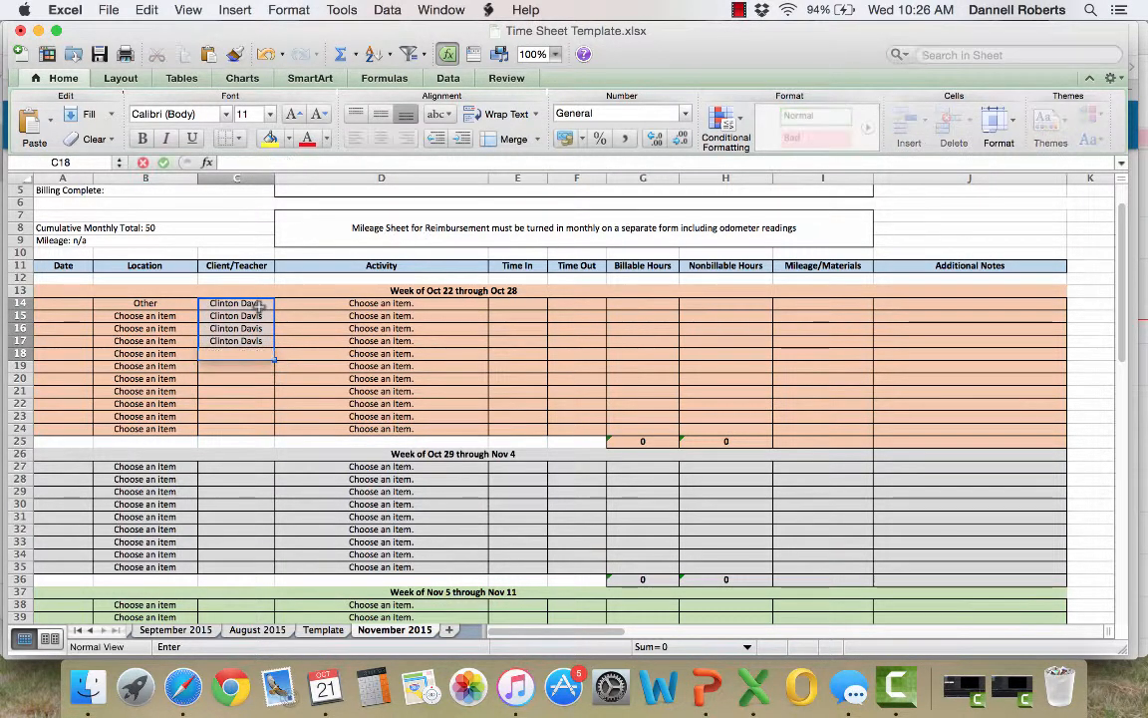
left_click(292, 320)
left_click(238, 303)
key("BackSpace")
left_click(237, 313)
key("BackSpace")
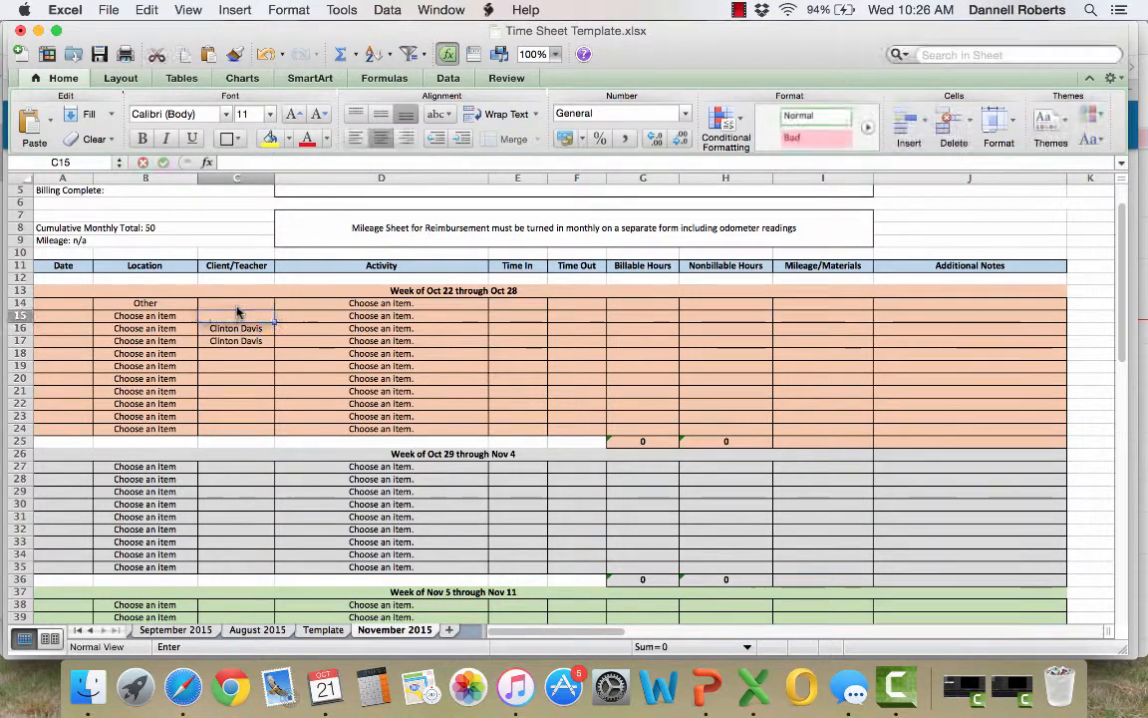
key("Return")
key("BackSpace")
key("Return")
key("BackSpace")
key("Return")
Fill the blank Client/Teacher cell C14 down to C19
left_click(238, 306)
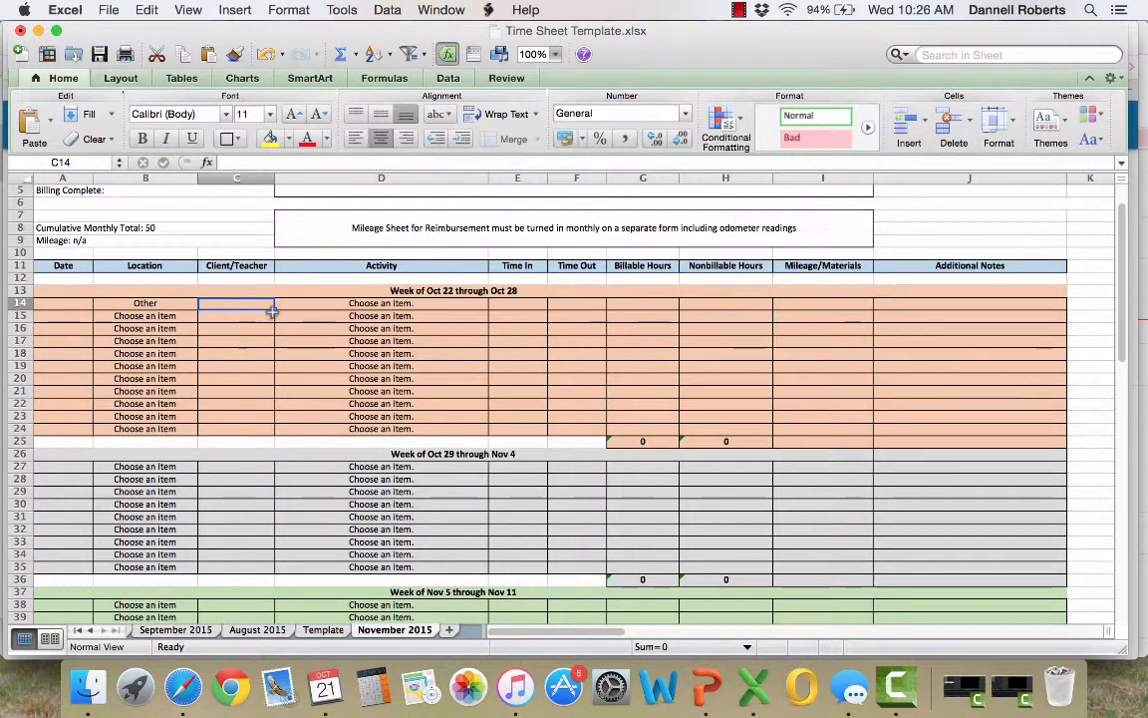
left_click_drag(274, 309, 283, 382)
left_click(302, 375)
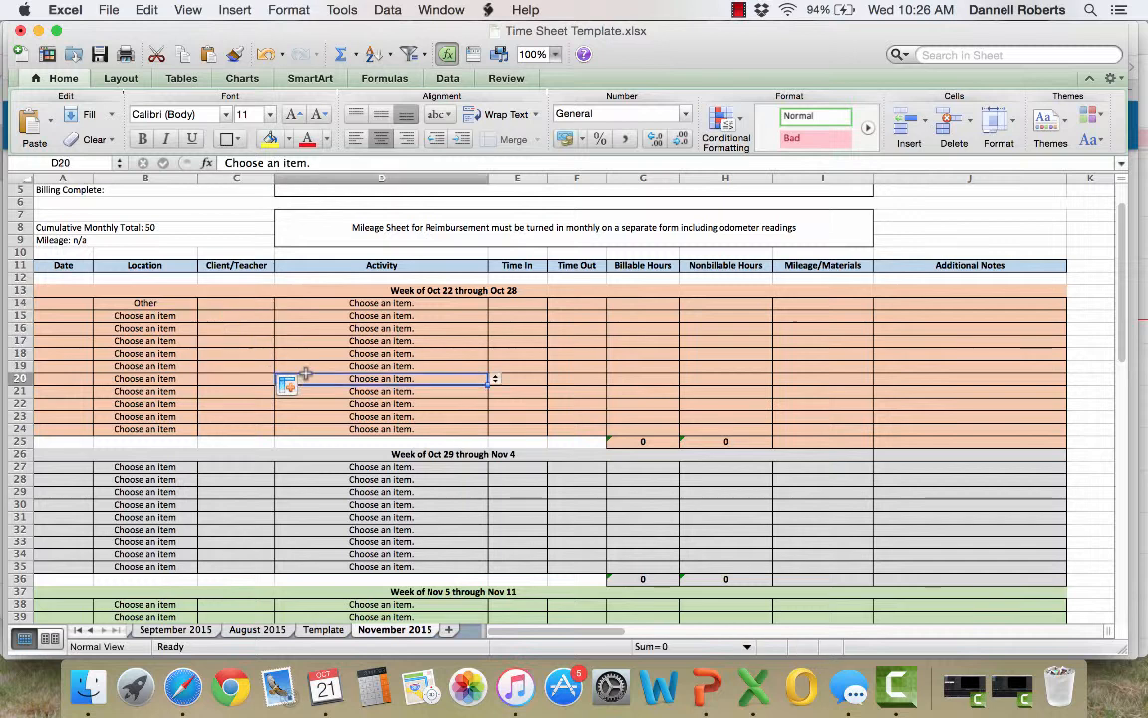
Examine the Billable and Nonbillable Hours total formulas in row 25 and the summary functions available for totals
left_click(660, 441)
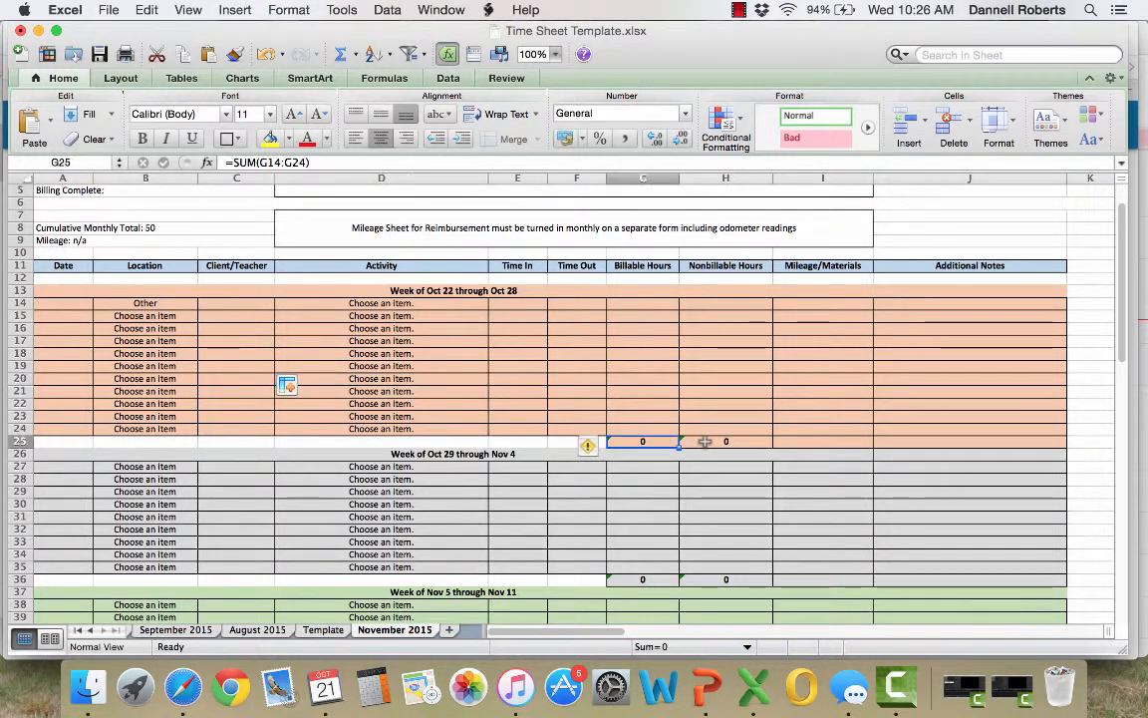
left_click(705, 441)
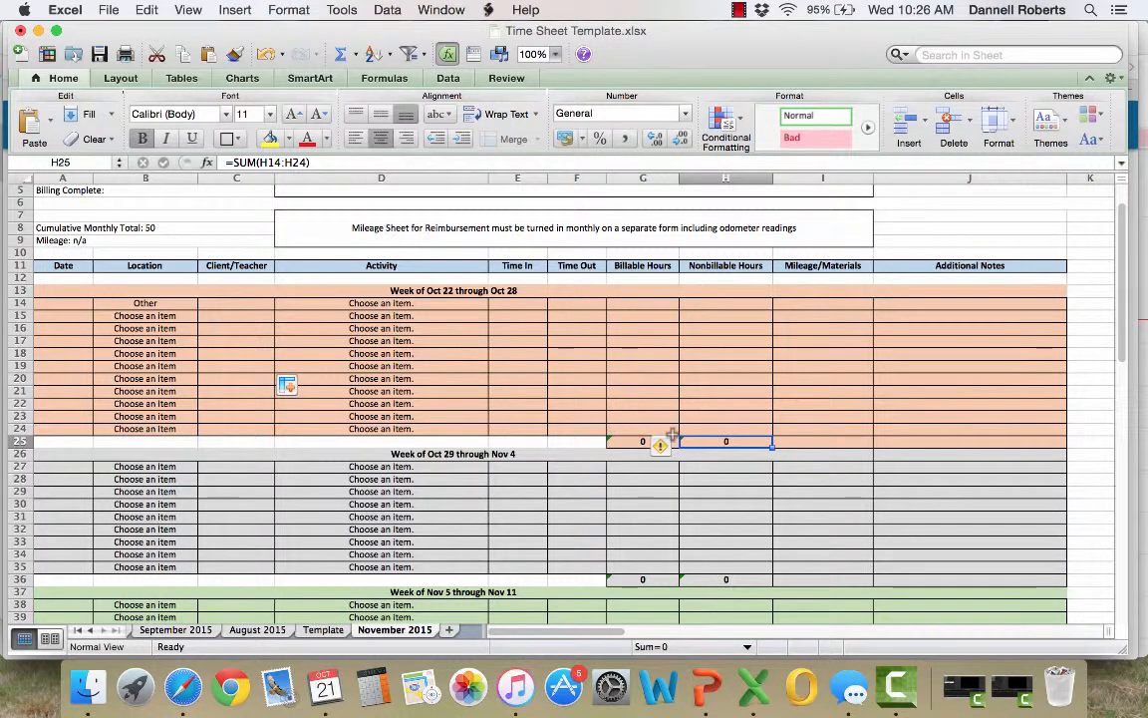
left_click(805, 443)
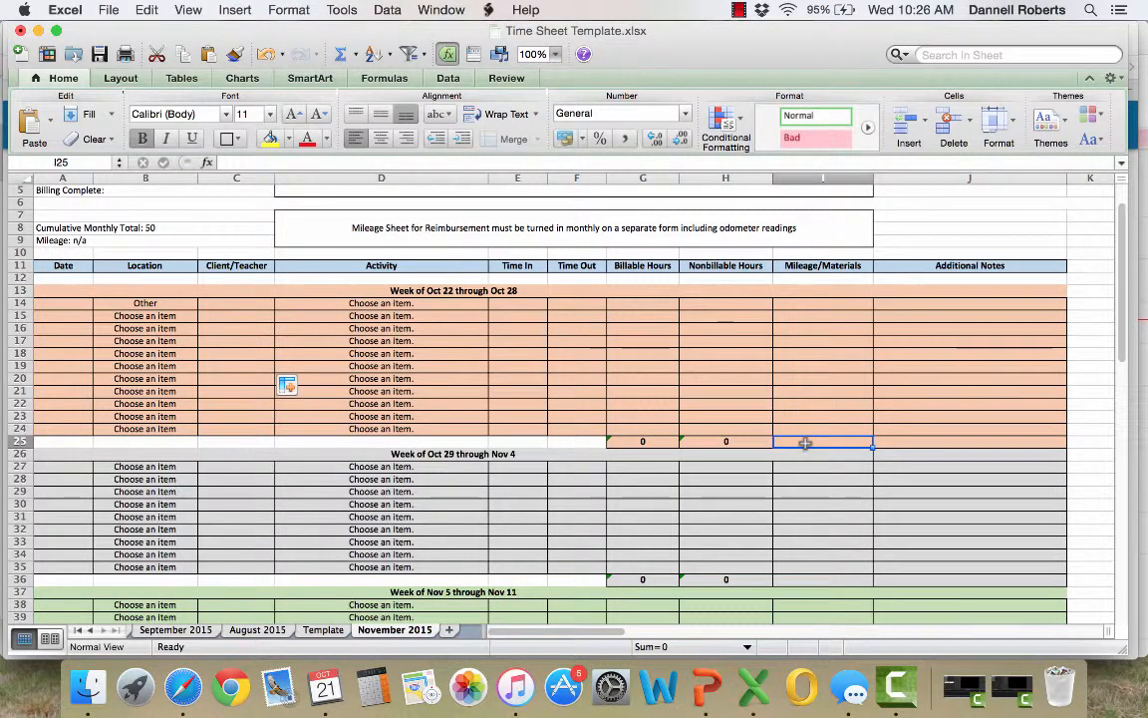
left_click(349, 54)
left_click(367, 60)
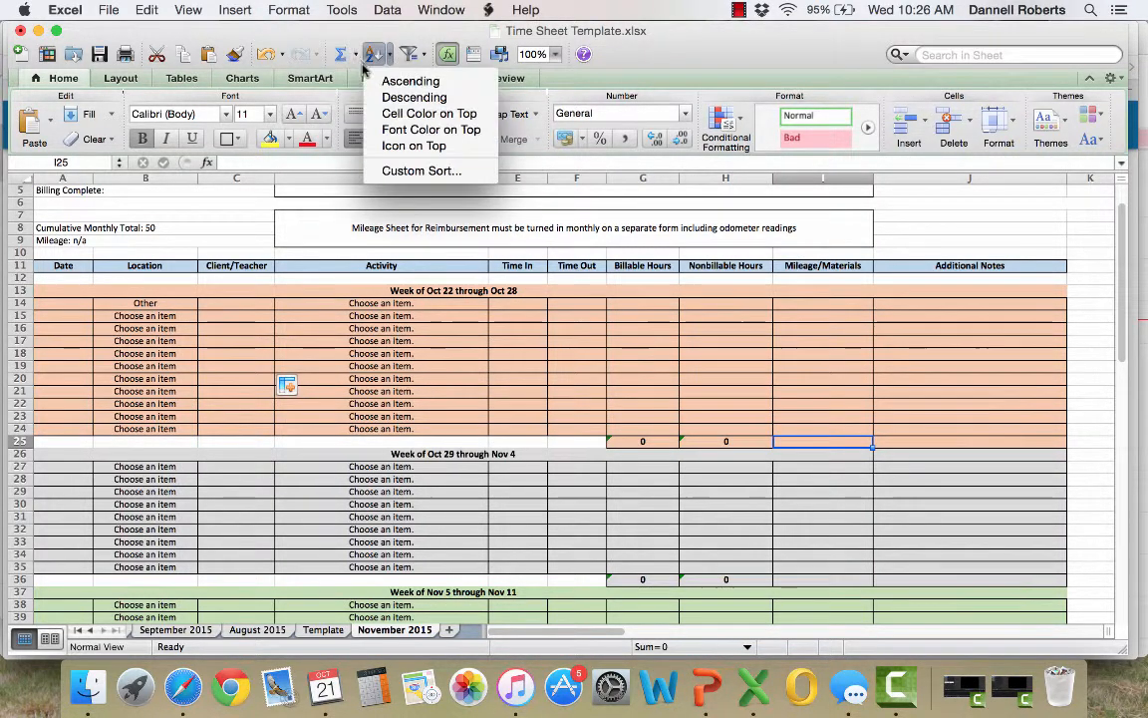
left_click(343, 55)
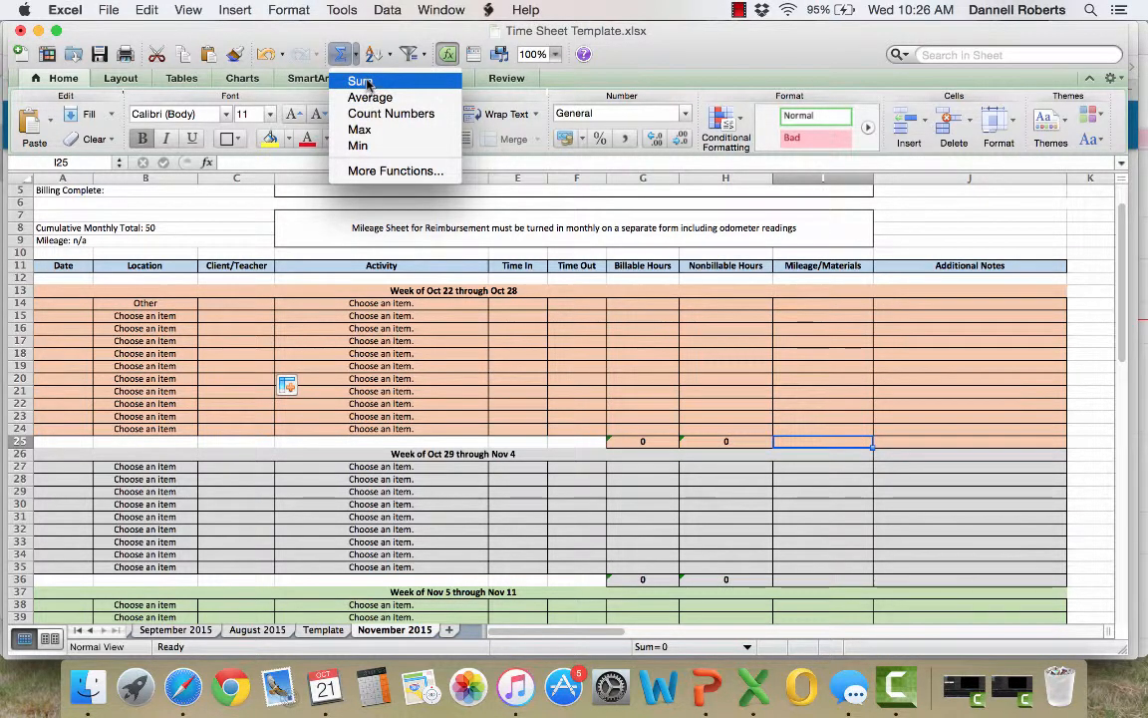
left_click(638, 64)
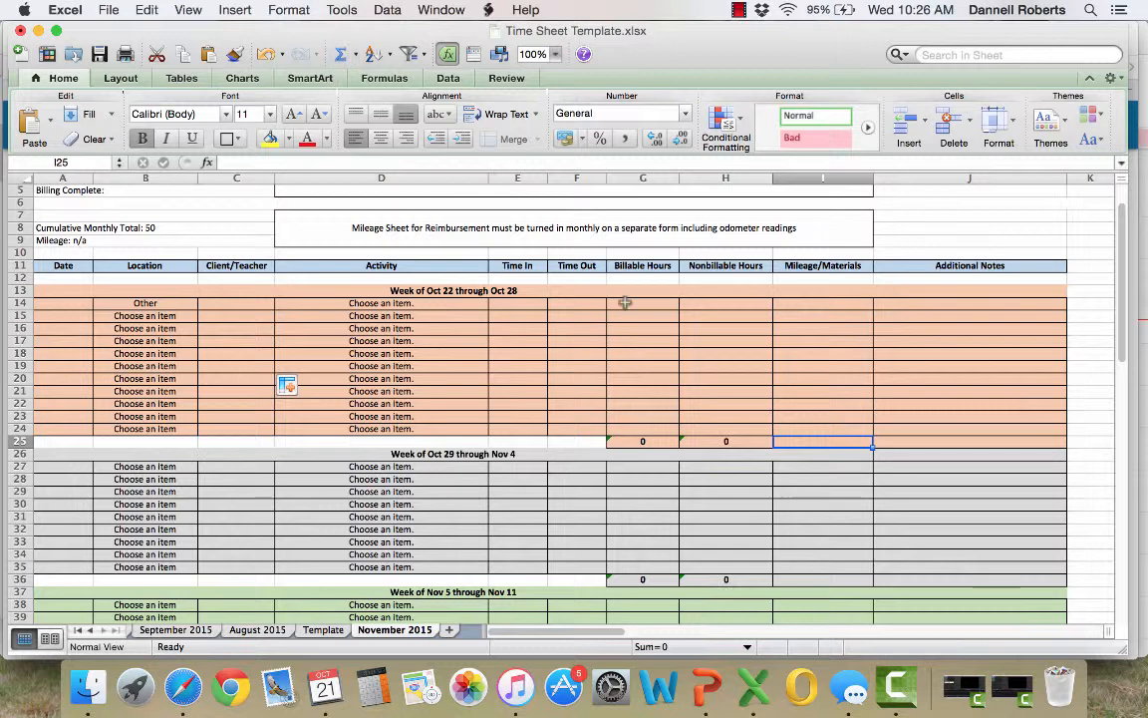
left_click(815, 466)
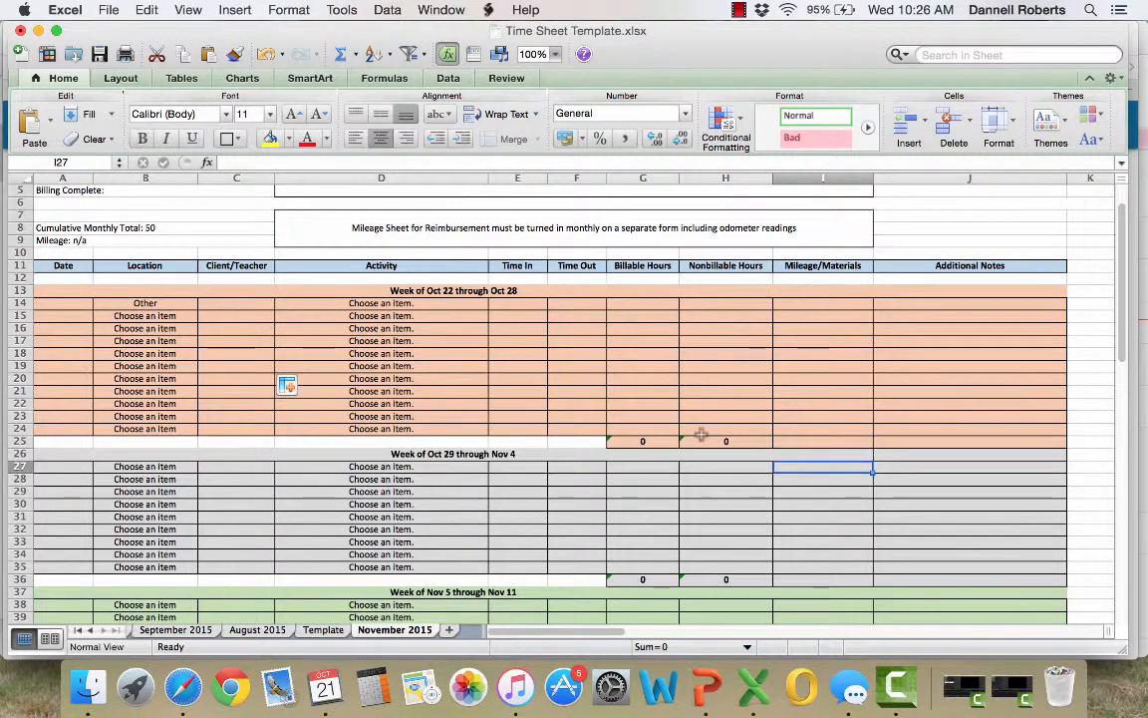
left_click(658, 440)
left_click_drag(722, 443, 666, 444)
Add a SUM formula in I25 that totals the billable and nonbillable hours in G25:H25
left_click(794, 442)
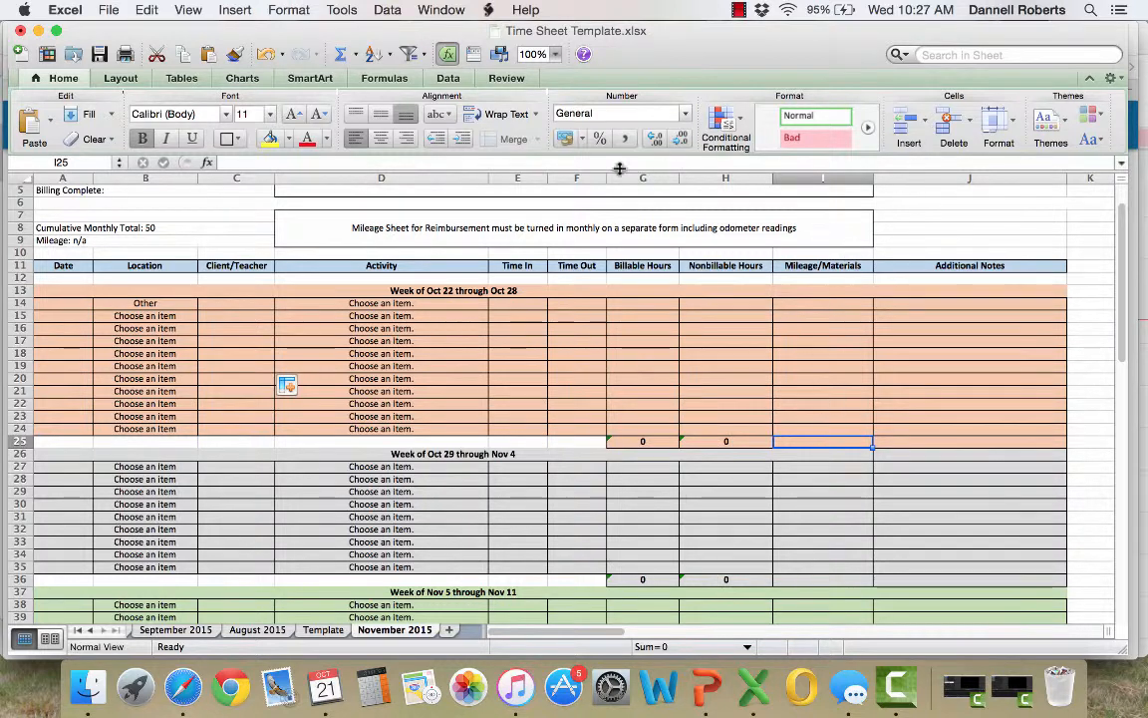
left_click(357, 56)
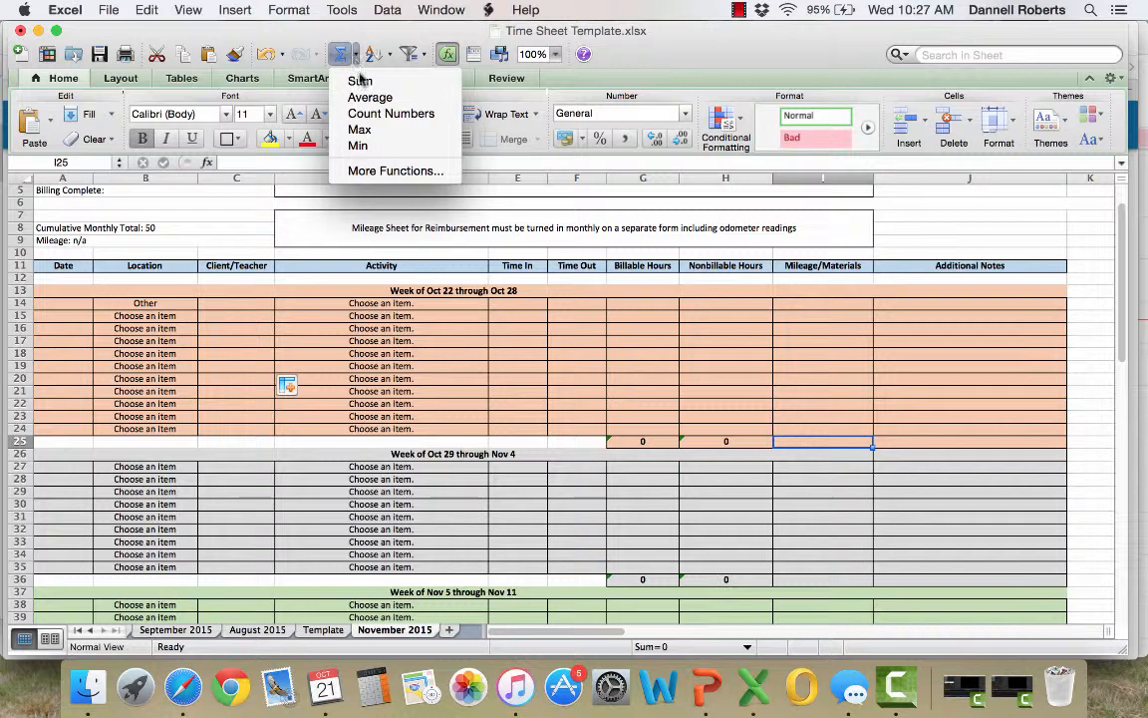
left_click(360, 81)
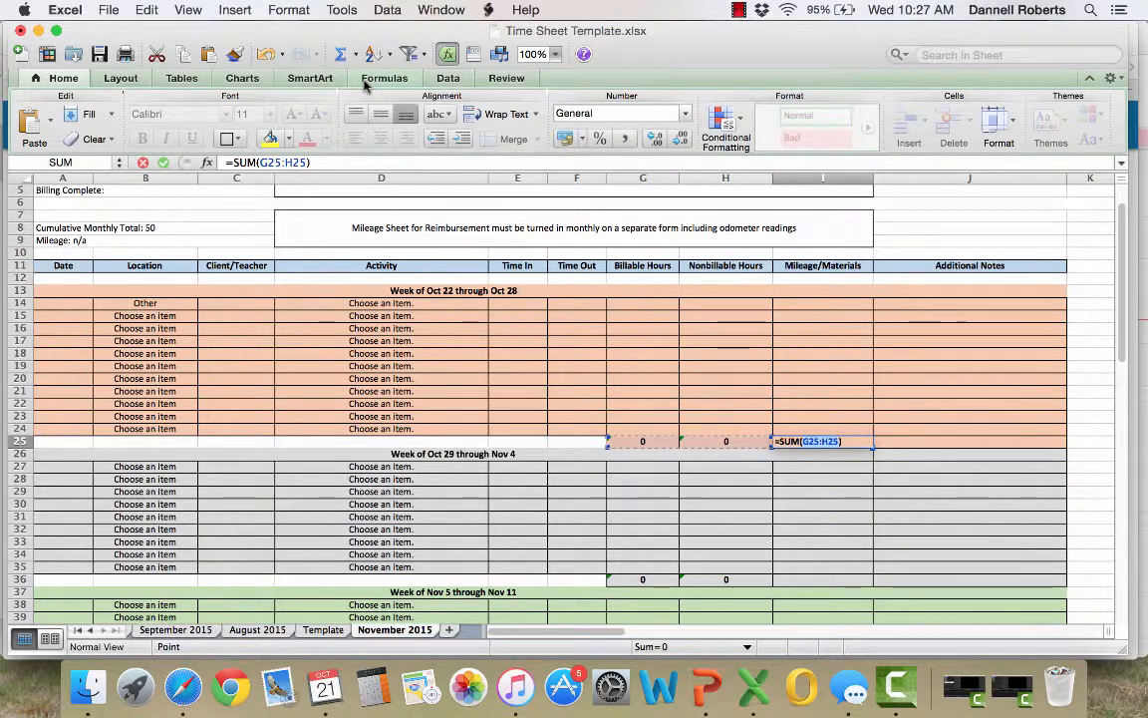
left_click(648, 442)
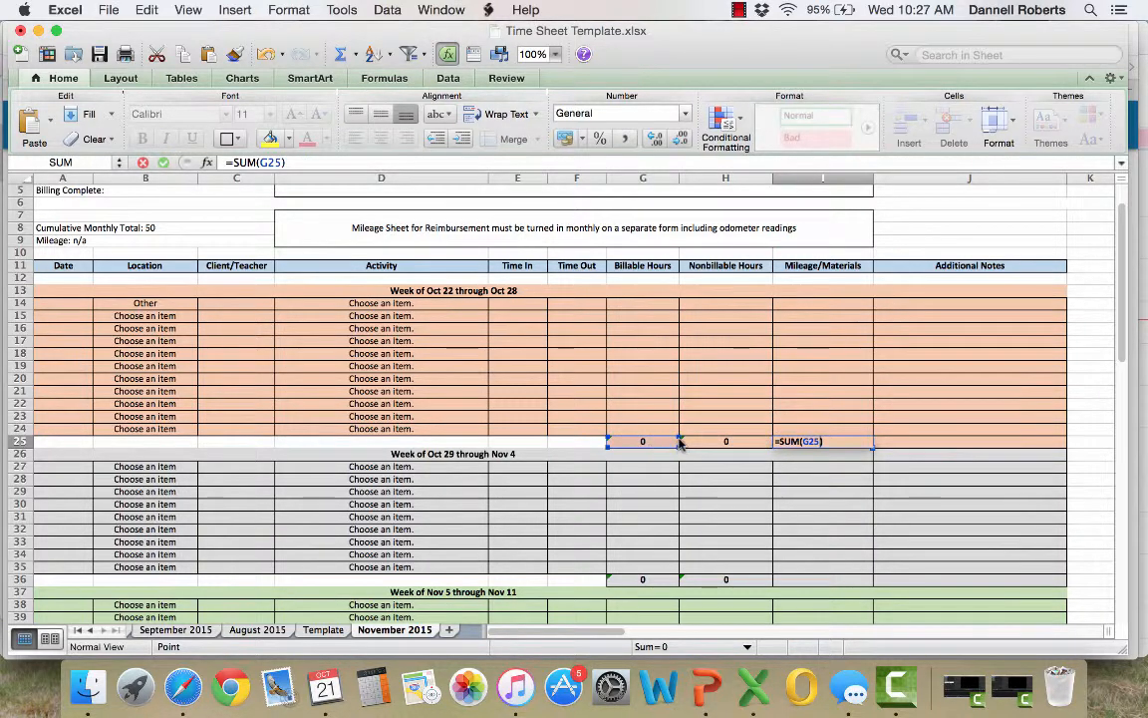
left_click_drag(679, 443, 712, 442)
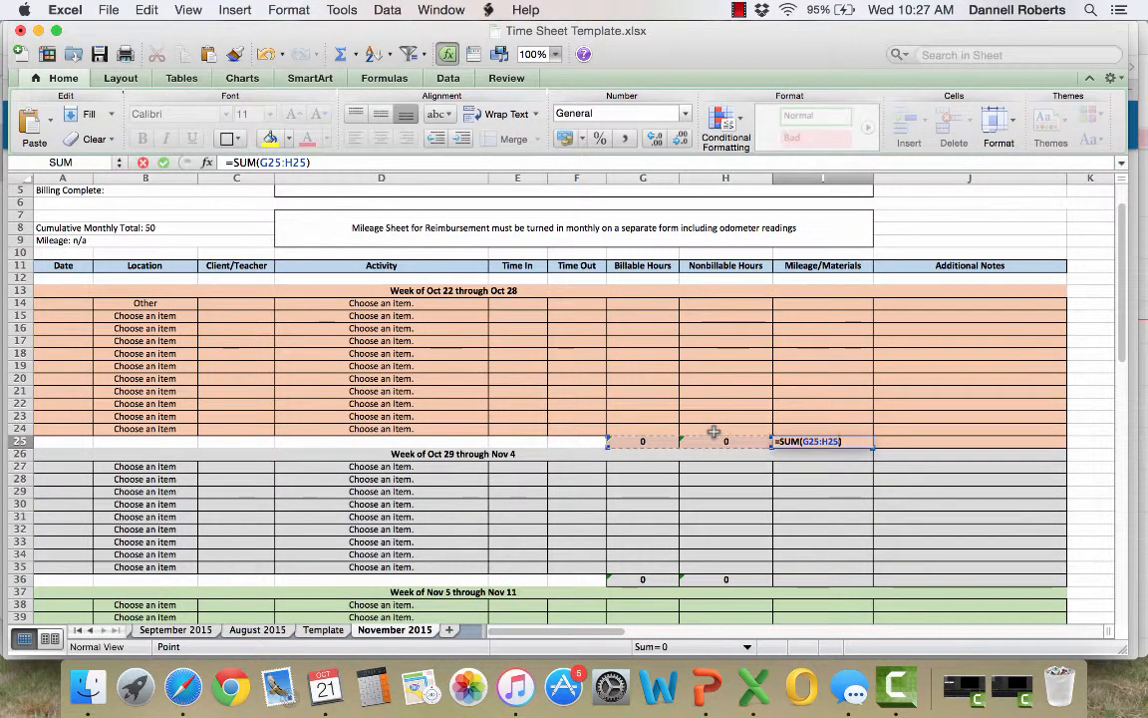
key("Return")
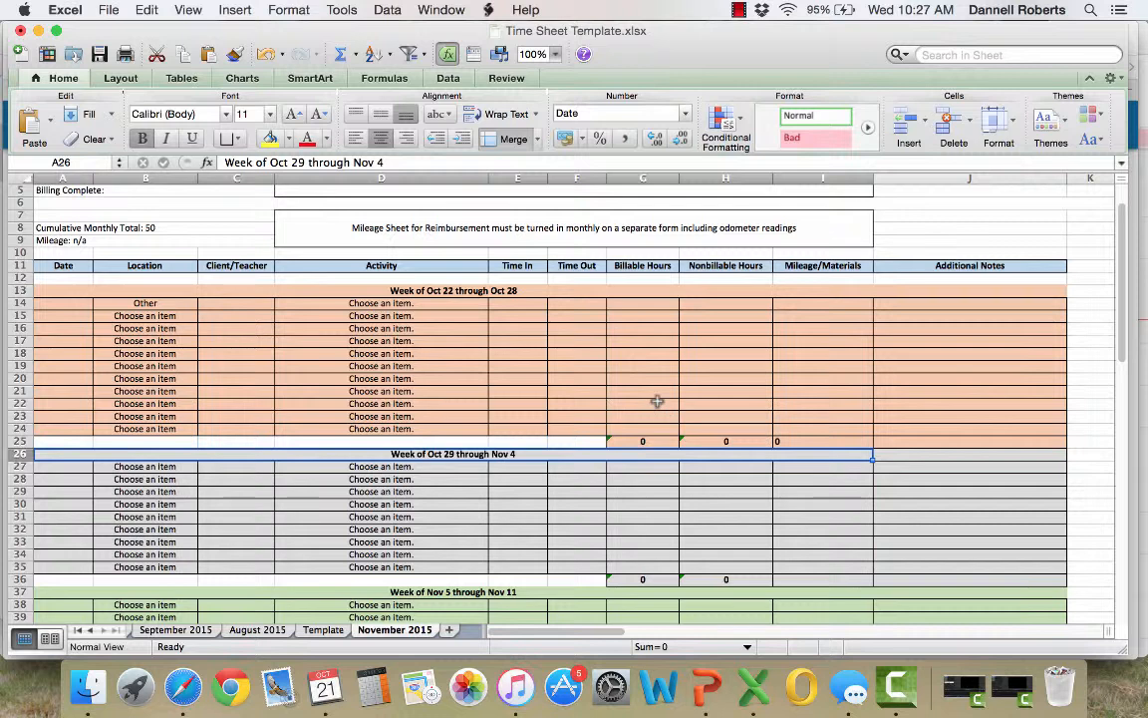
left_click(802, 441)
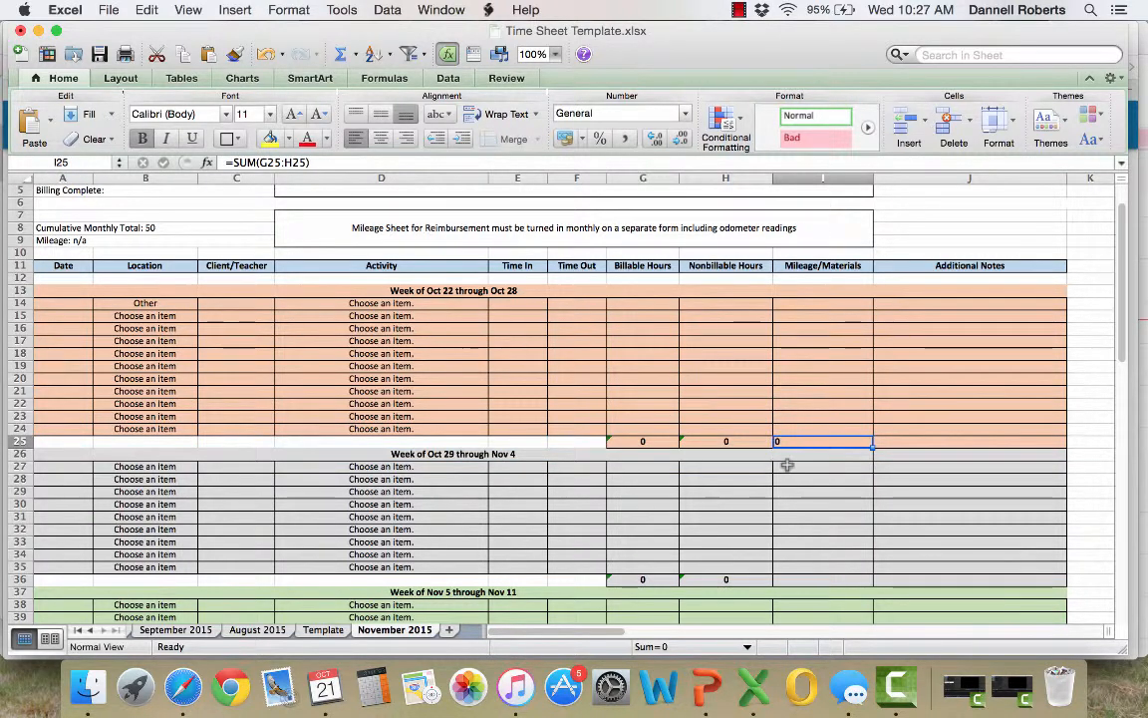
Enter 1 as test hours in G19, G20, H21 and H22, and check the totals in row 25
left_click(650, 366)
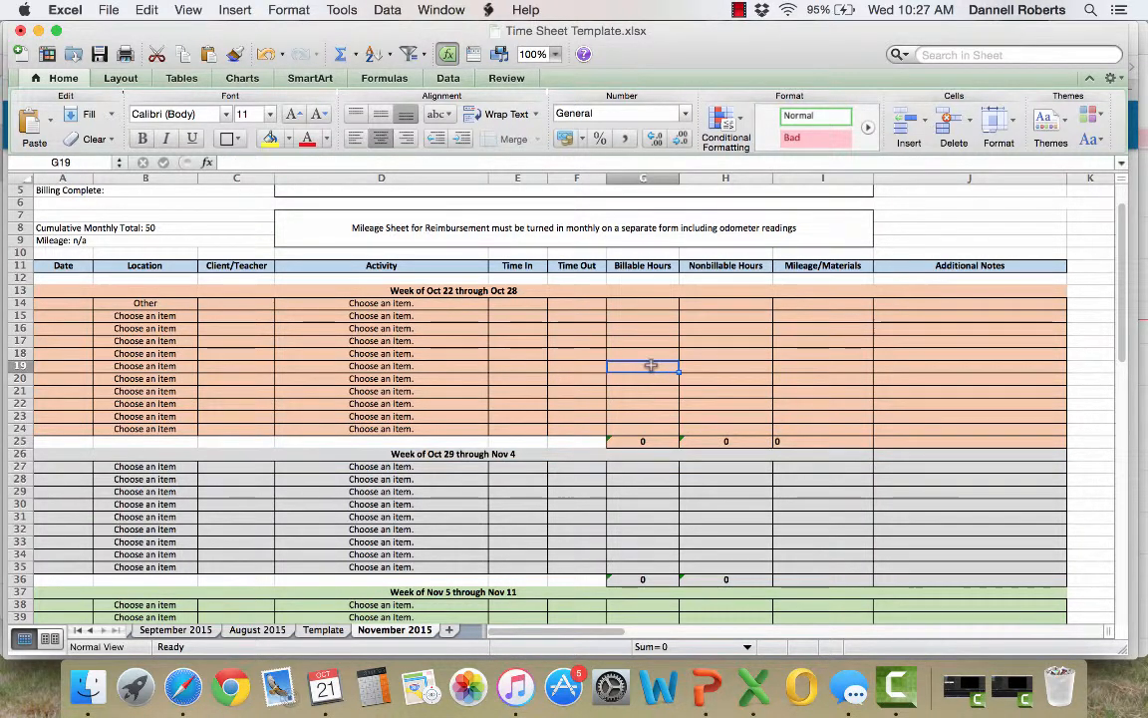
type("1")
key("Return")
type("1")
key("Return")
key("Right")
type("1")
key("Return")
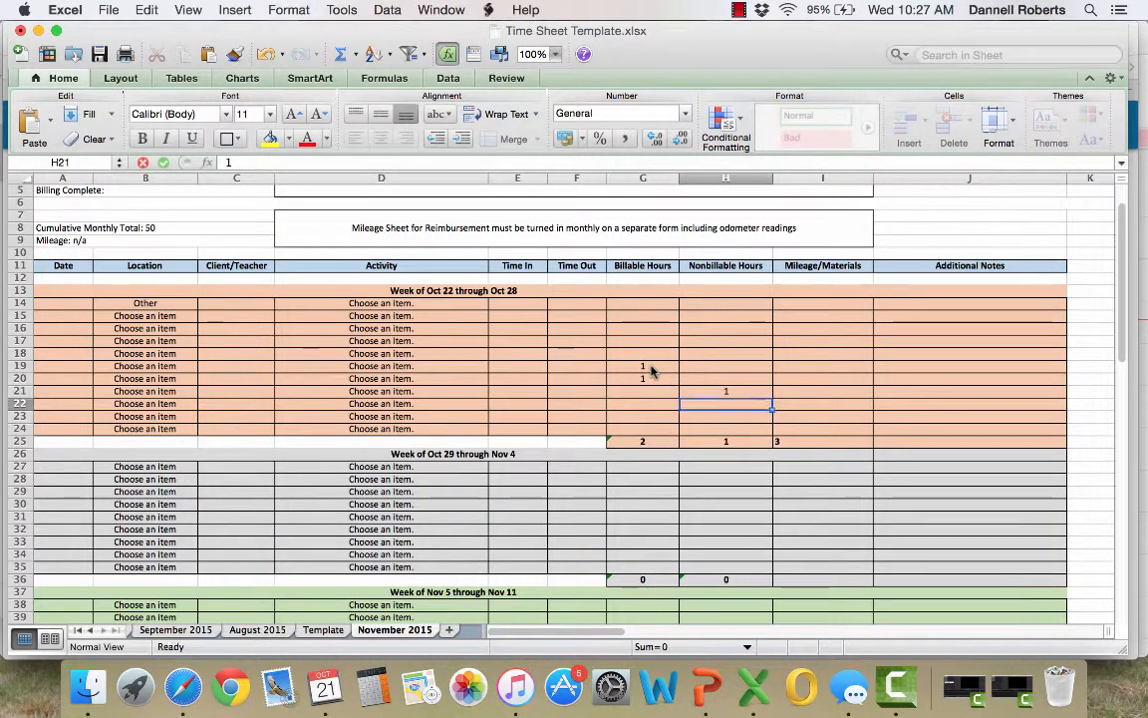
type("1")
key("Return")
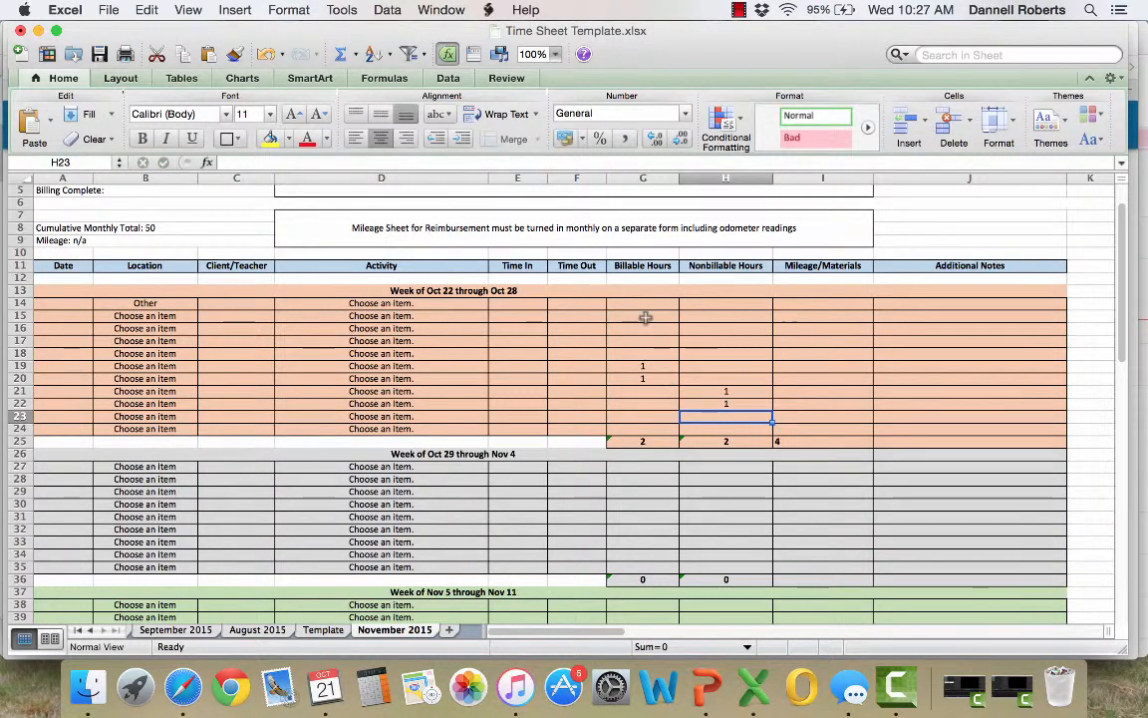
left_click_drag(646, 318, 718, 429)
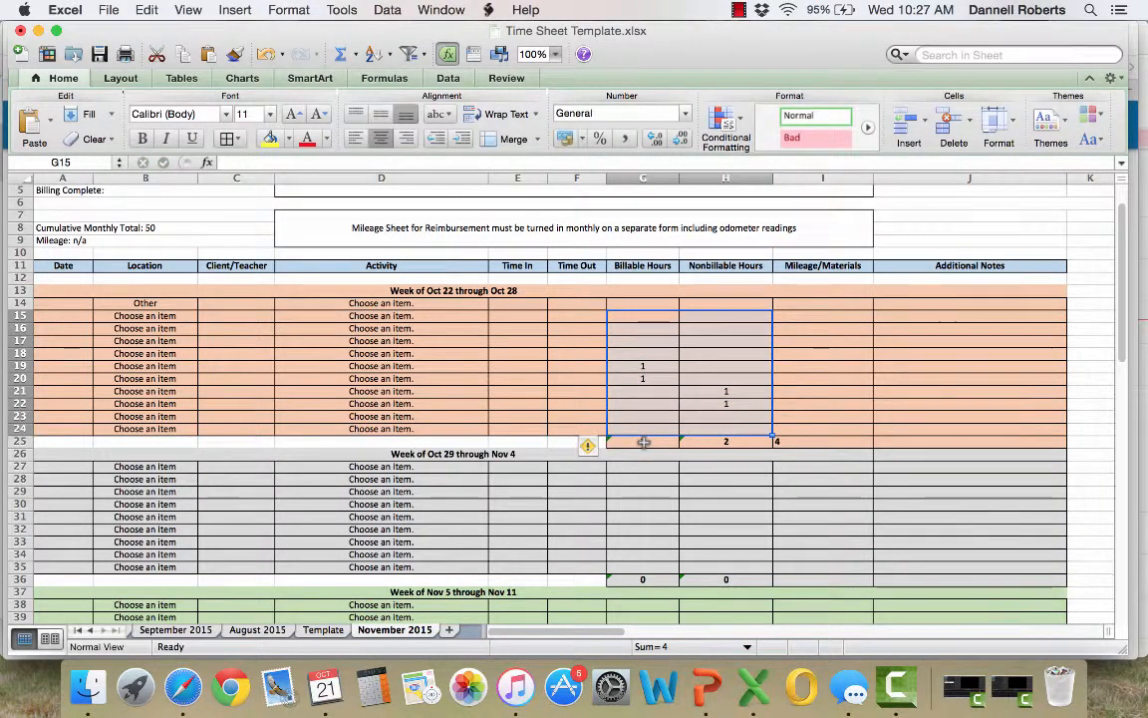
left_click(644, 442)
left_click(713, 442)
left_click(791, 449)
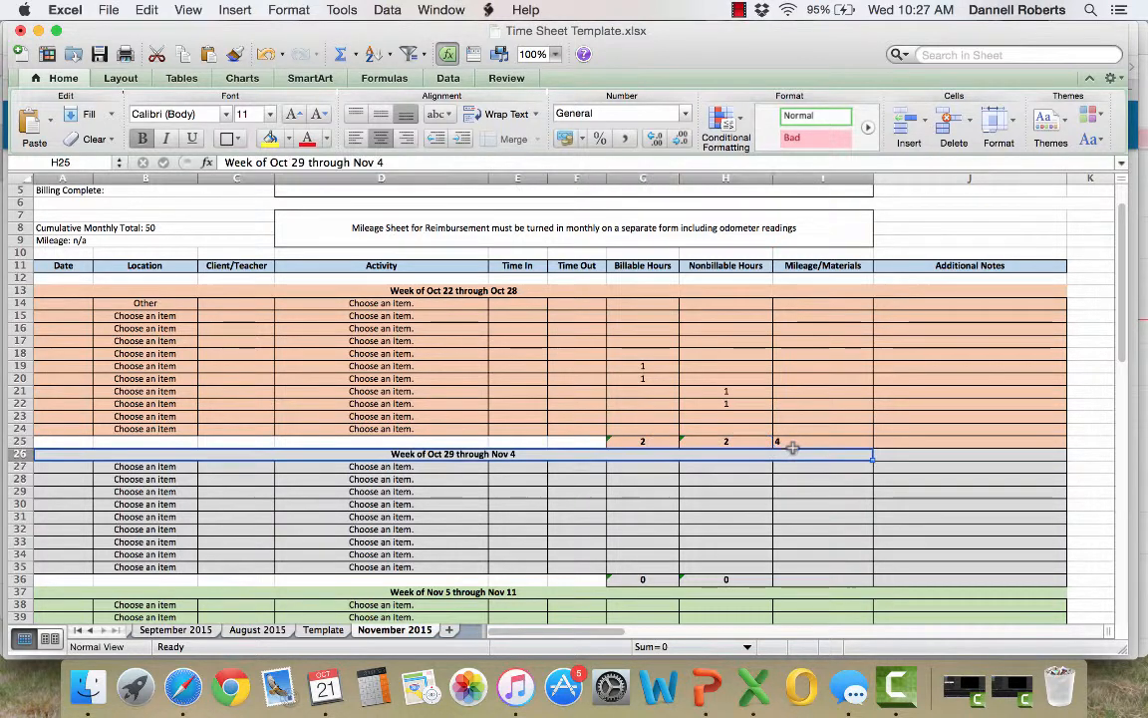
left_click_drag(722, 441, 654, 441)
Clear the contents of the test hours in G19:H22
mouse_move(723, 402)
left_mouse_down()
mouse_move(655, 379)
mouse_move(661, 368)
mouse_move(710, 403)
left_mouse_up()
left_click(652, 376)
right_click(709, 403)
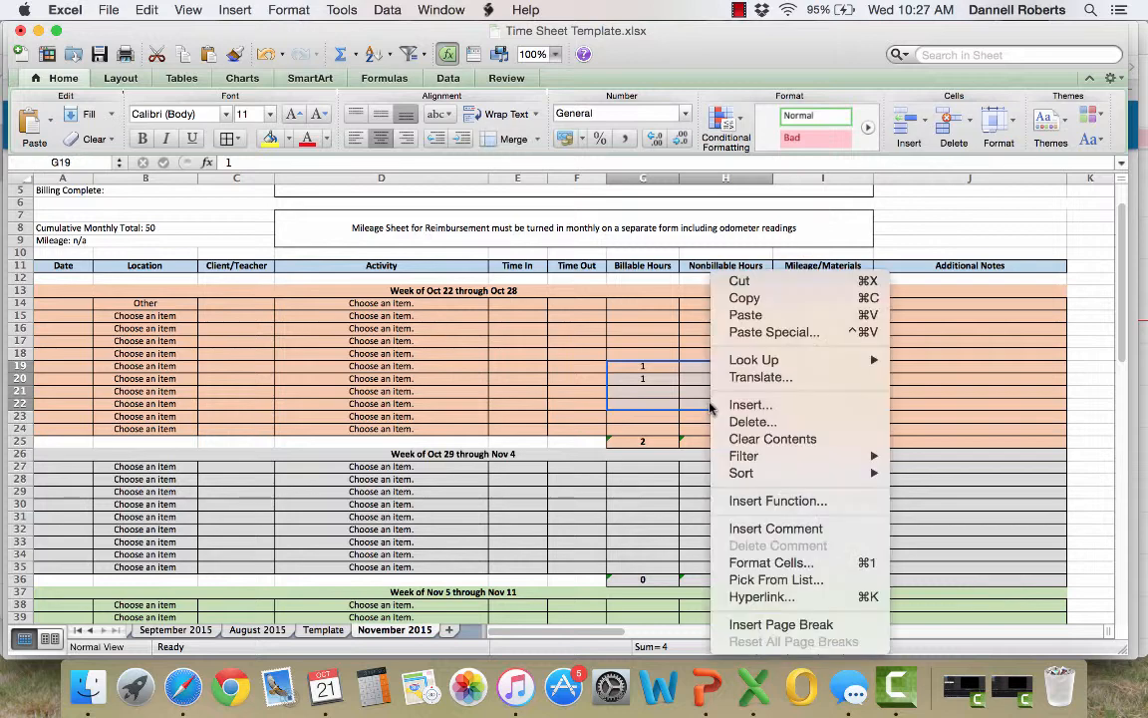
left_click(763, 435)
Clear the Billable Hours total in G25 and restore it by filling the total formula from H25 across to G25
scroll(687, 400, "down", 4)
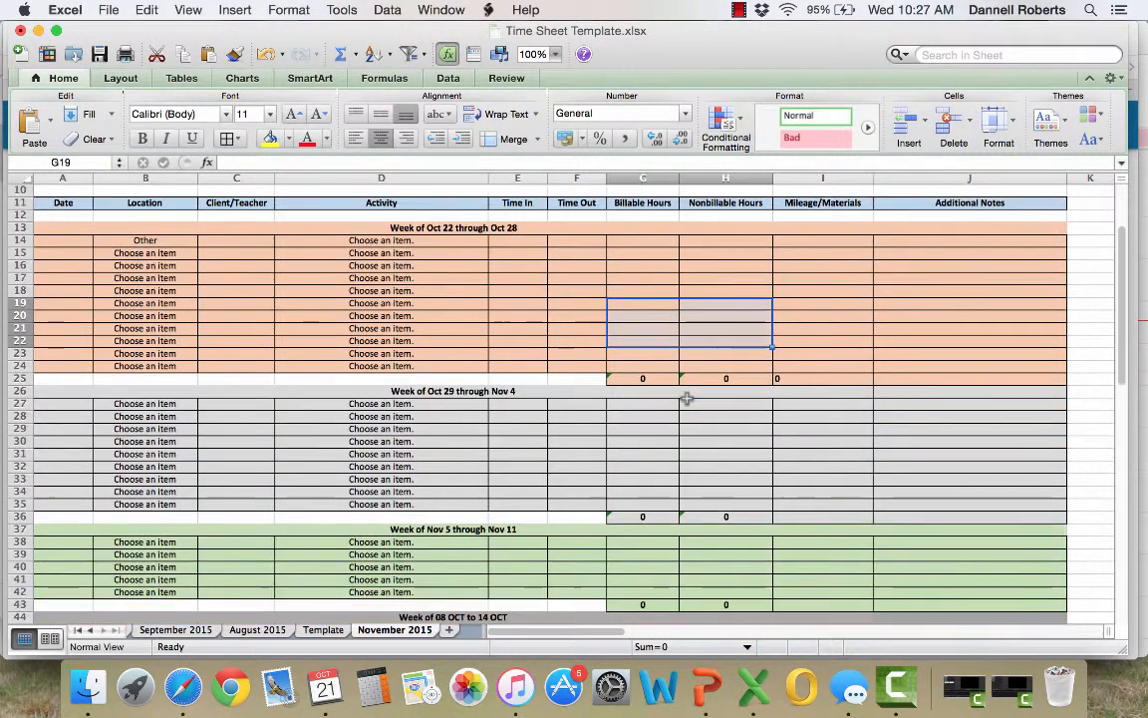
left_click(686, 366)
left_click(654, 342)
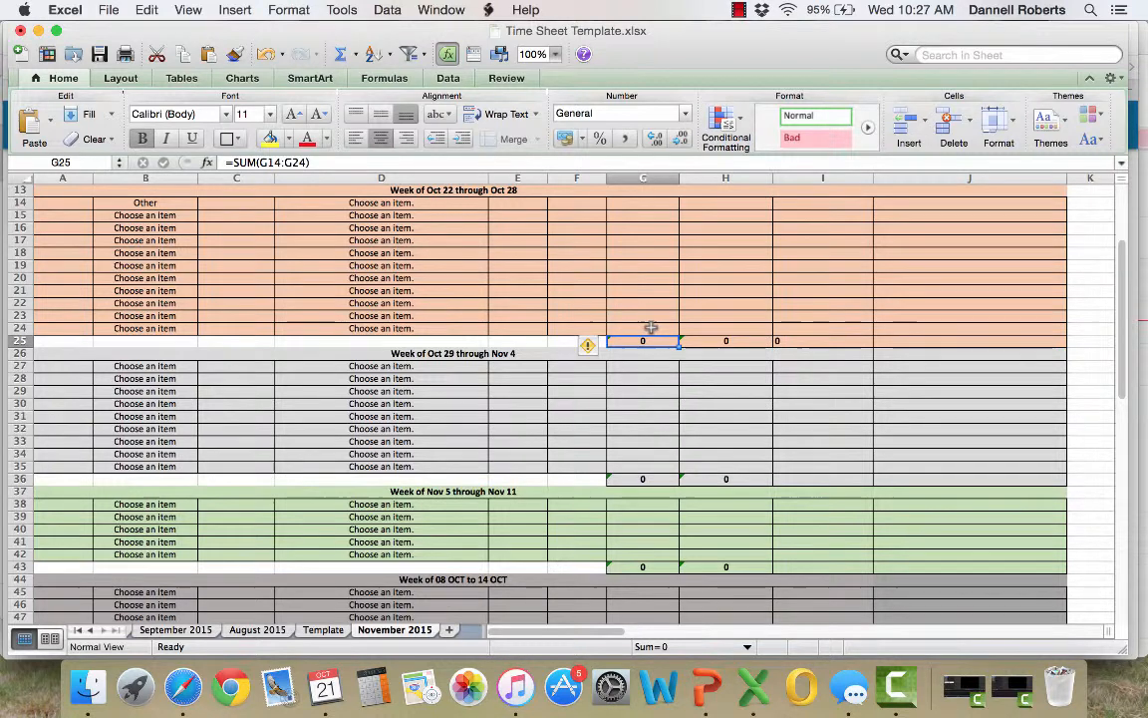
key("BackSpace")
left_click(664, 390)
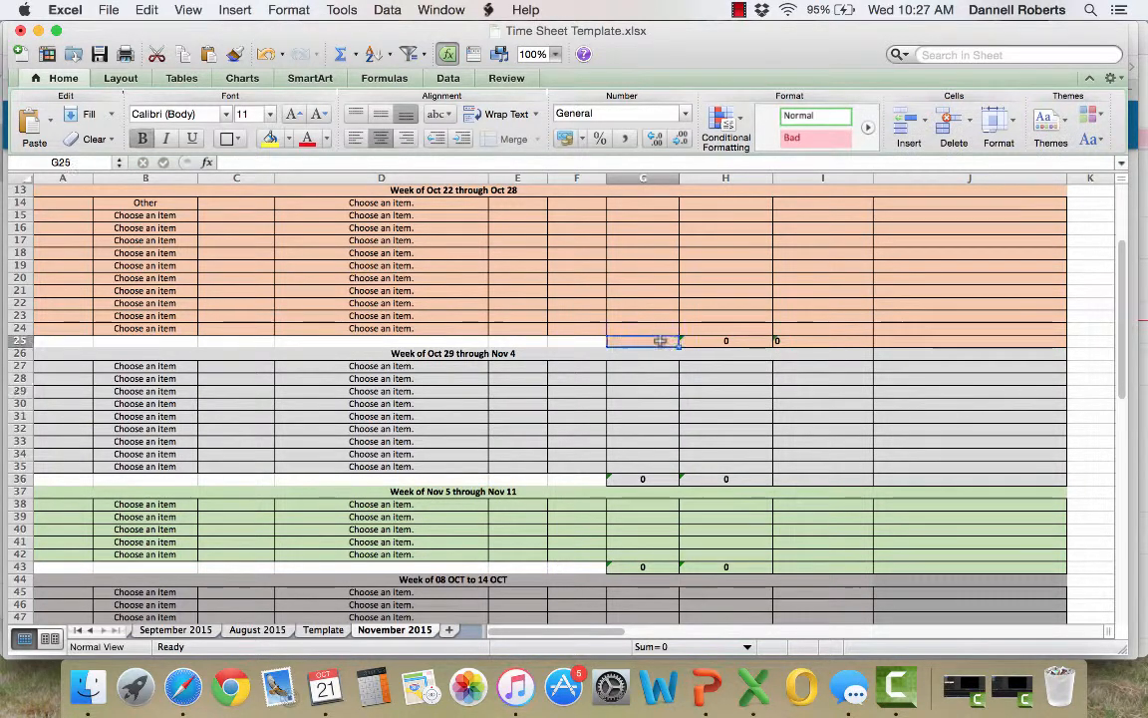
left_click(728, 341)
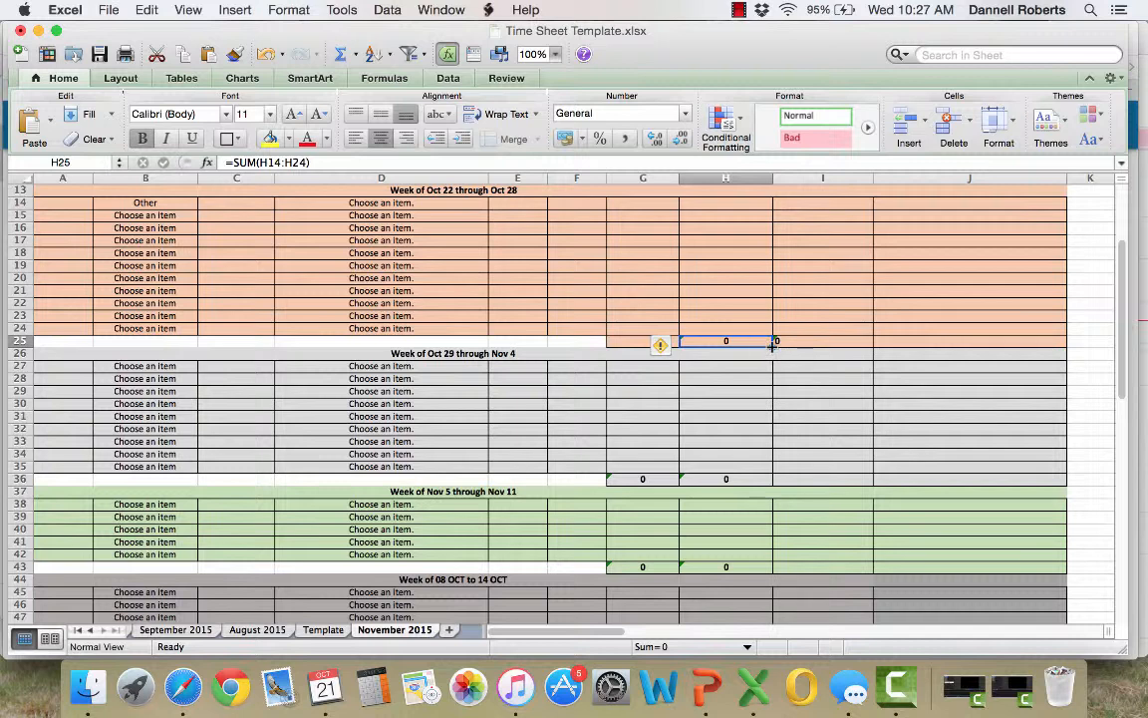
left_click_drag(773, 344, 634, 340)
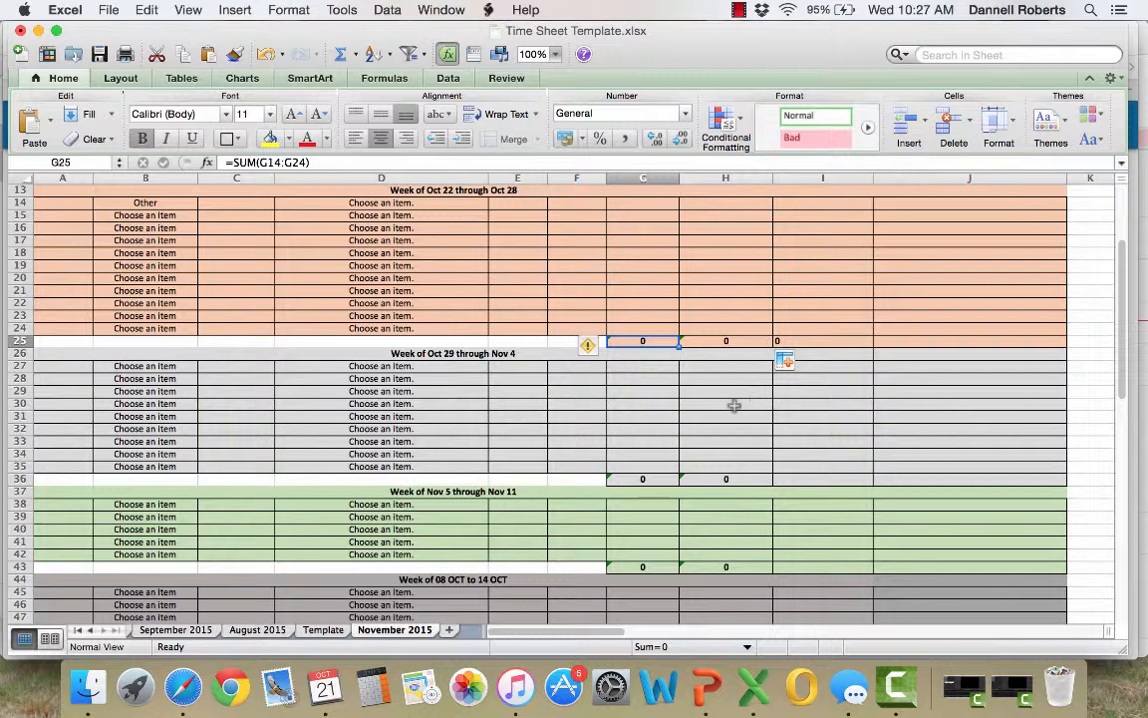
Delete the Billable Hours total in G36 and rebuild it as a SUM of G27:G35
left_click(659, 480)
key("BackSpace")
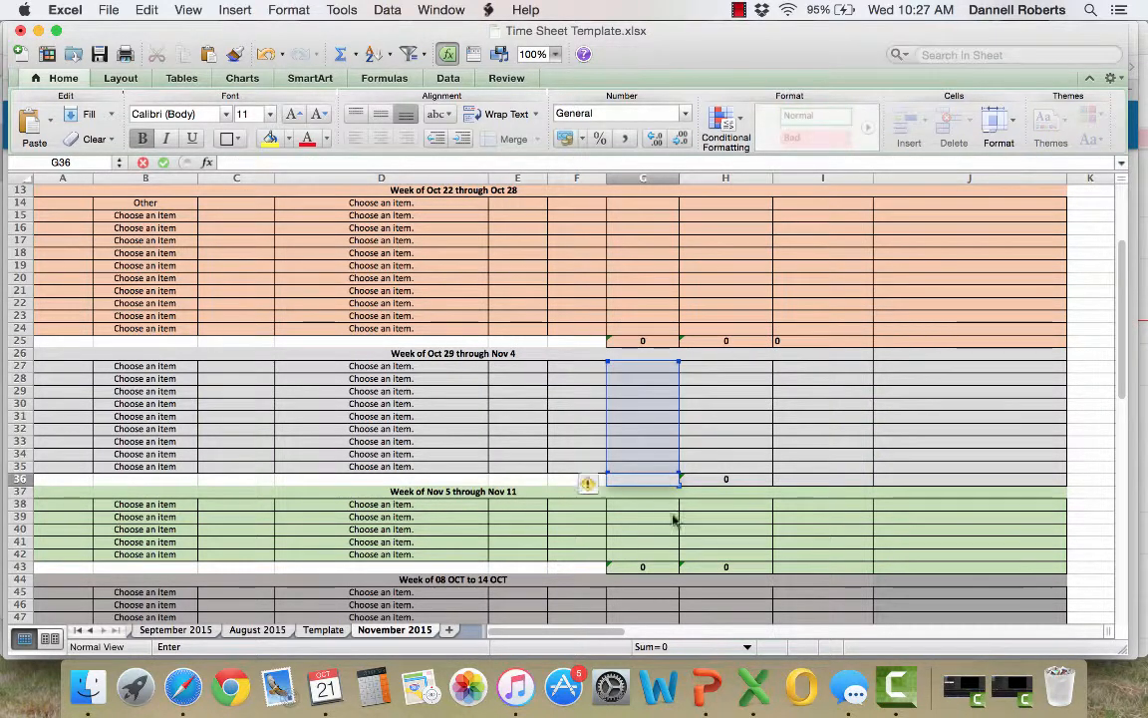
left_click(673, 519)
left_click(659, 481)
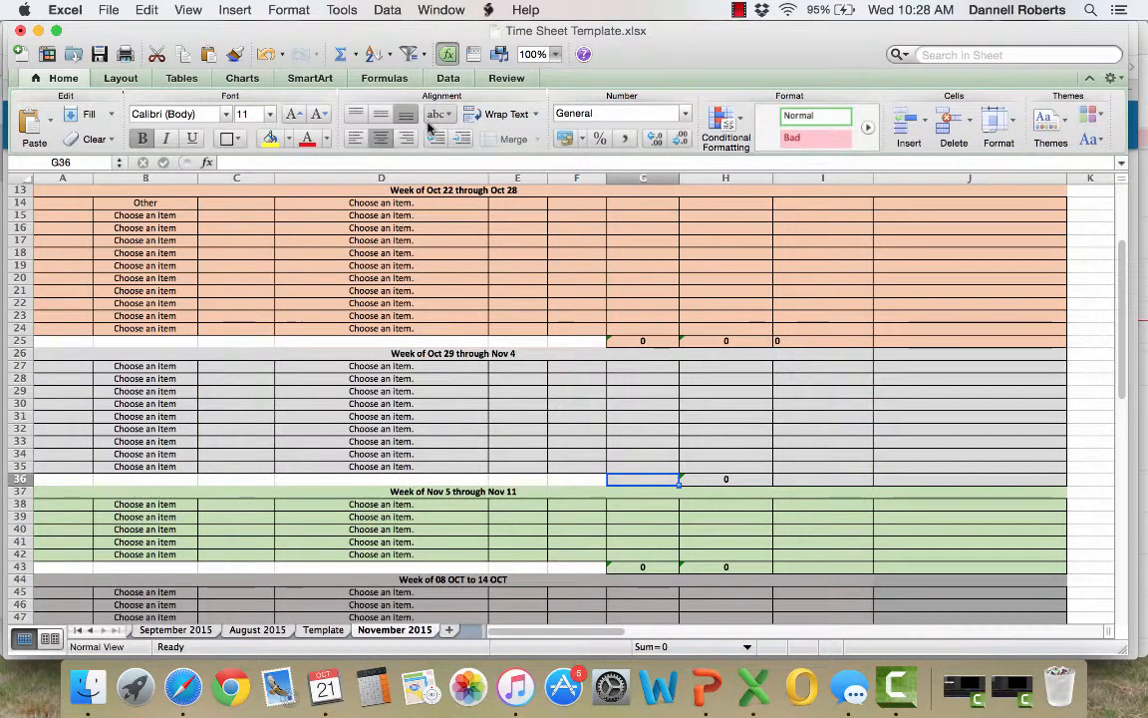
left_click(354, 54)
left_click(361, 80)
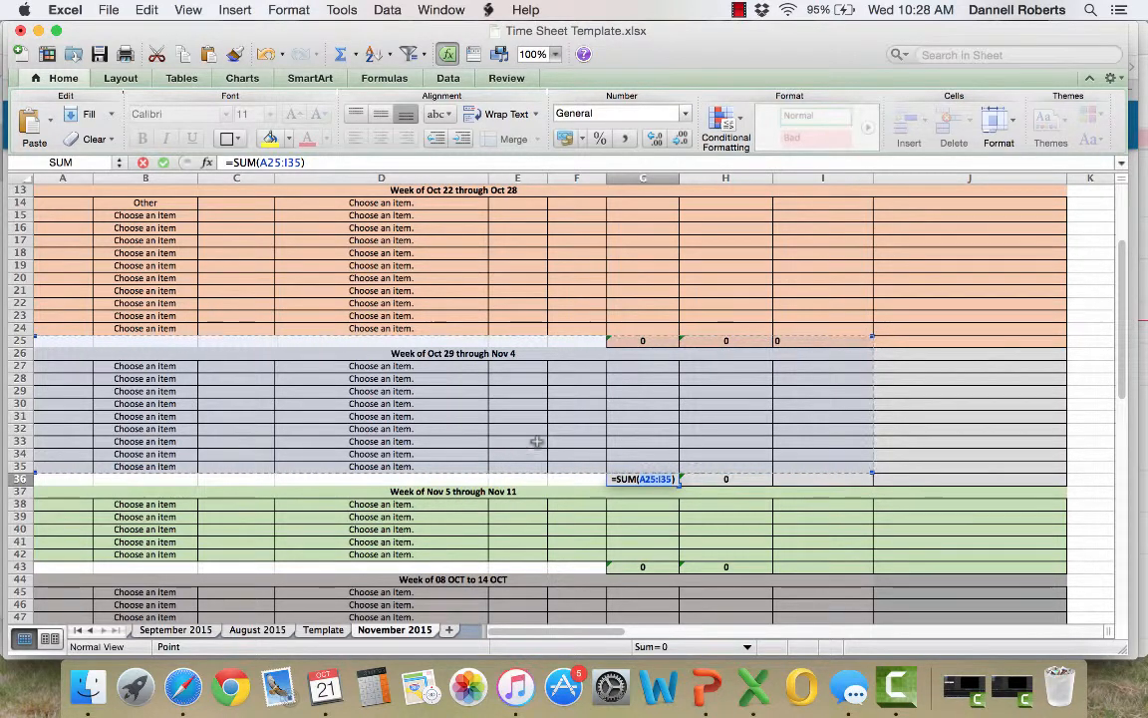
left_click_drag(672, 365, 656, 478)
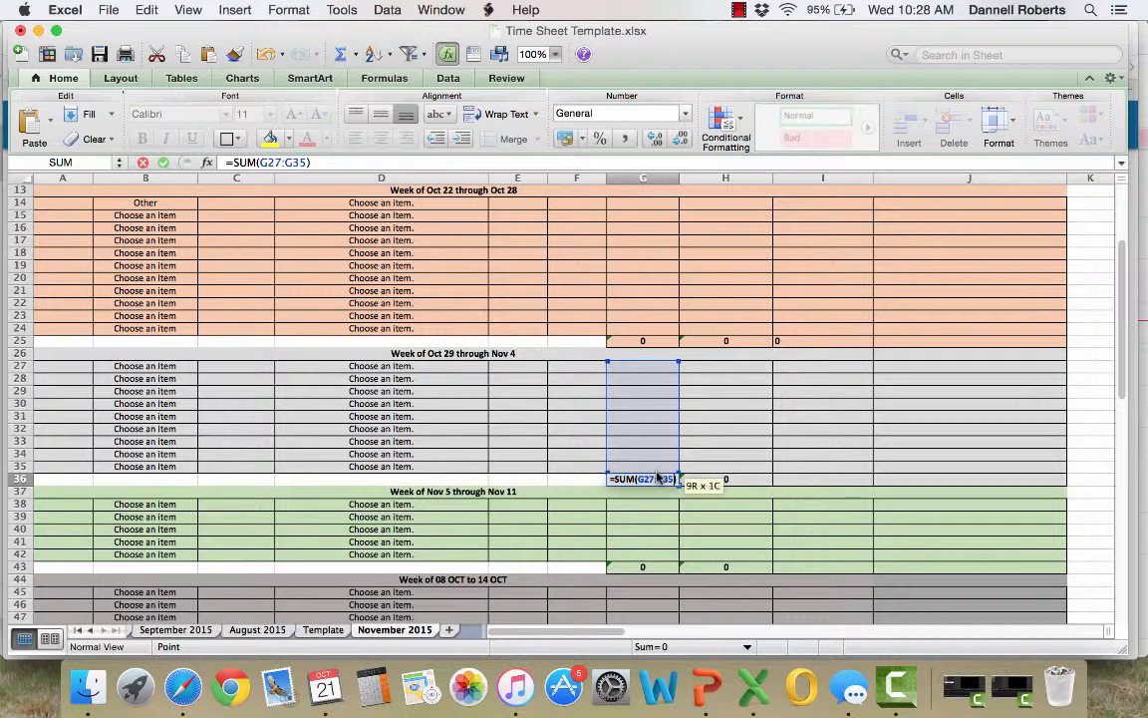
left_click_drag(657, 478, 657, 478)
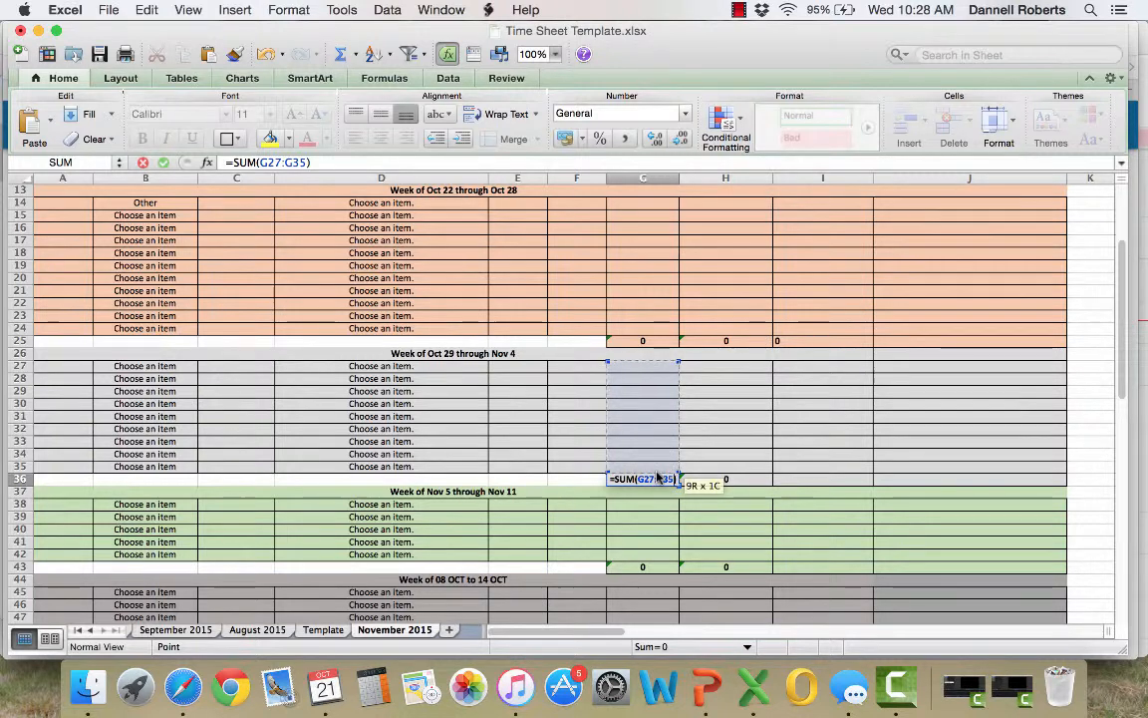
Add a second G27:G35 range to the sum in G36, remove it again and commit =SUM(G27:G35)
type("+")
left_click_drag(660, 369, 654, 469)
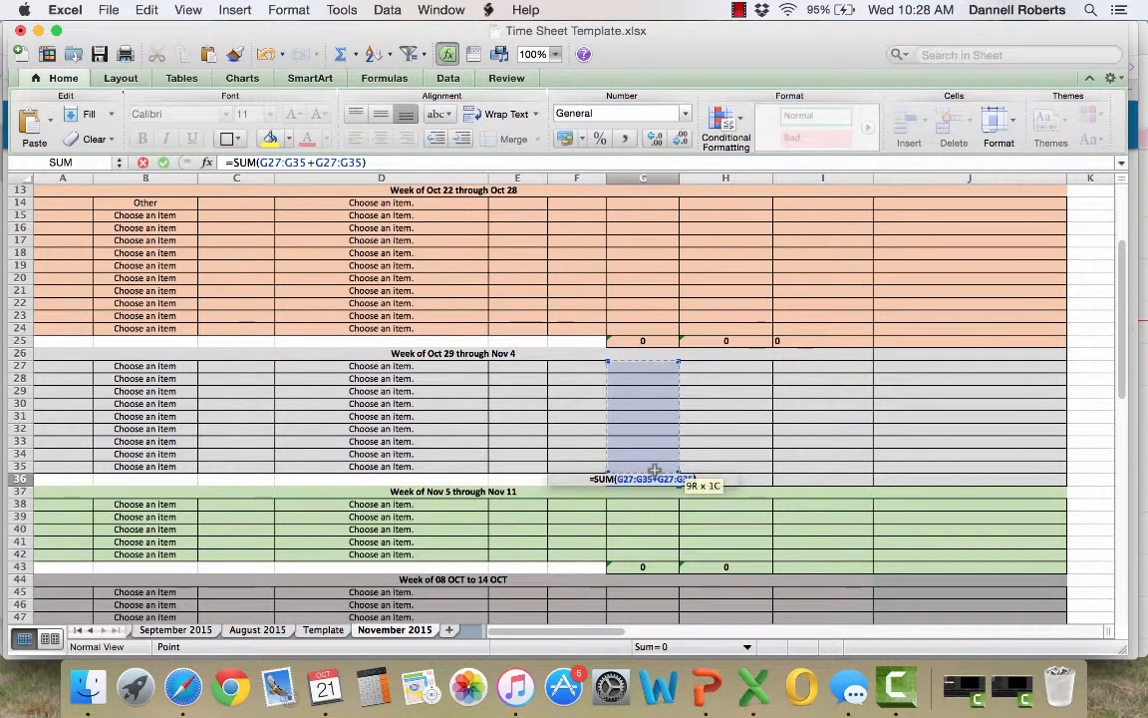
left_click(366, 163)
key("BackSpace")
key("BackSpace")
key("BackSpace")
key("BackSpace")
key("BackSpace")
key("BackSpace")
key("BackSpace")
key("BackSpace")
key("BackSpace")
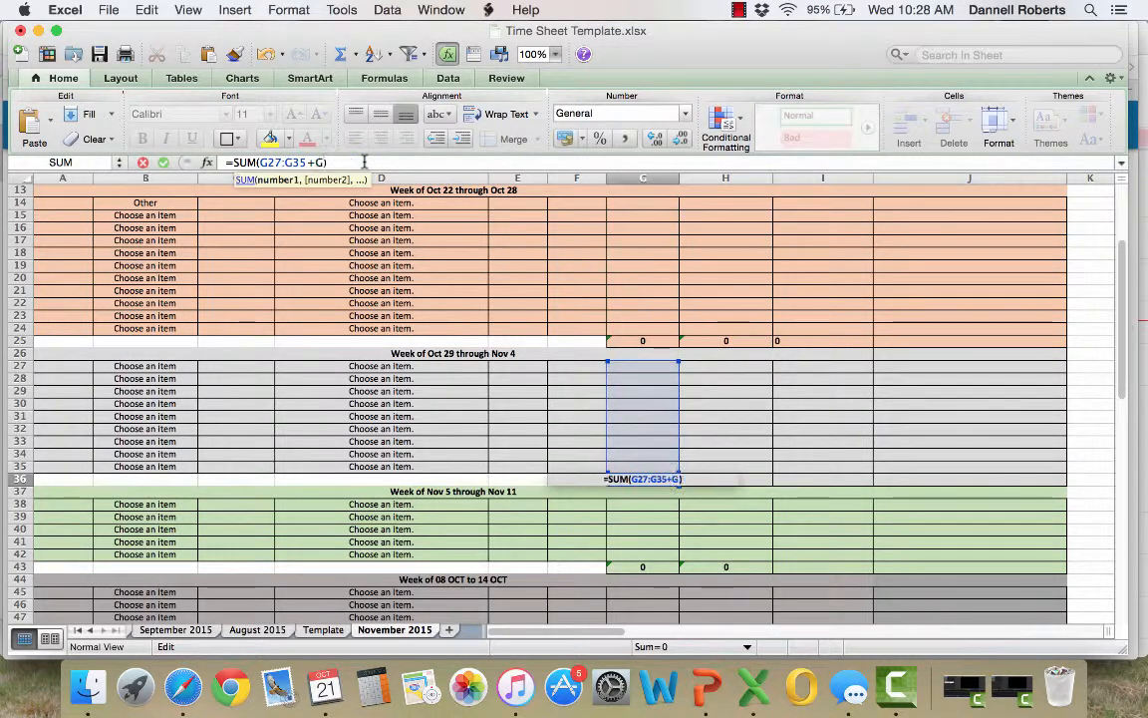
type("5")
key("Return")
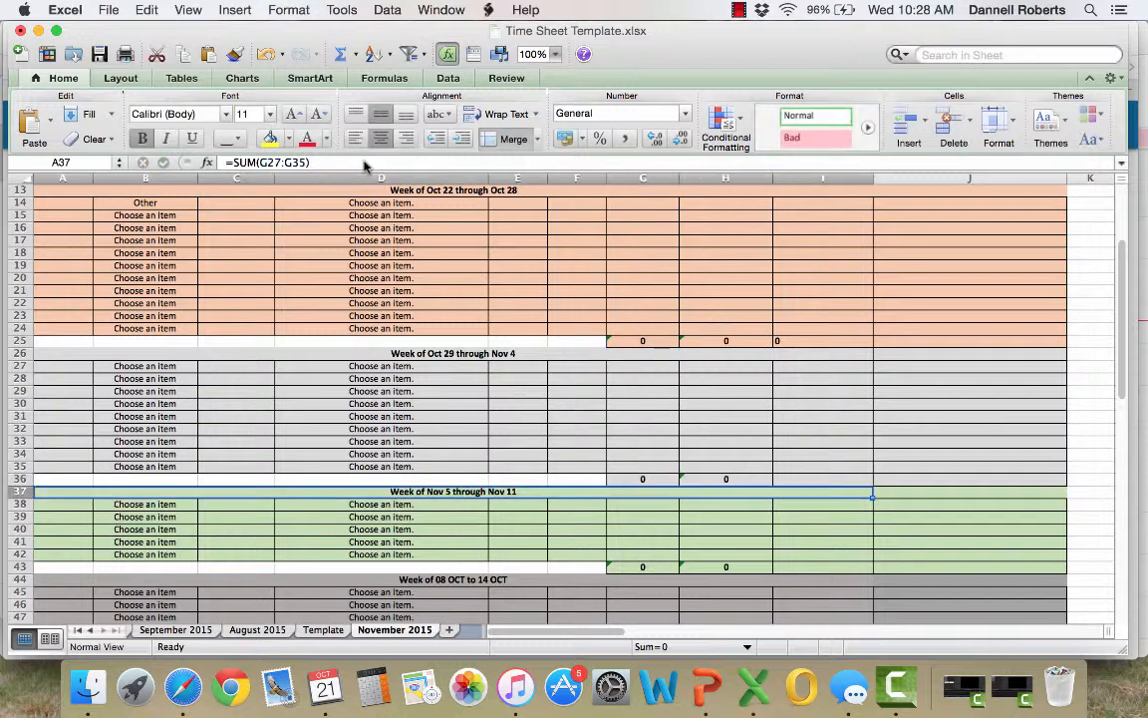
left_click(648, 480)
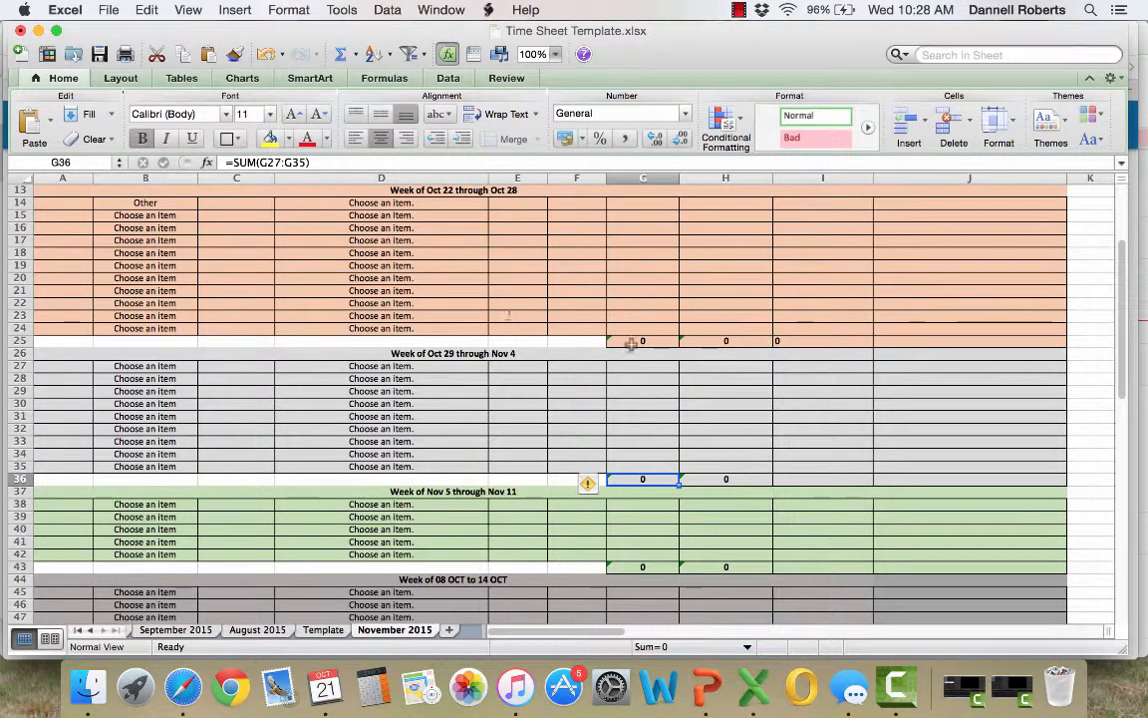
left_click(668, 368)
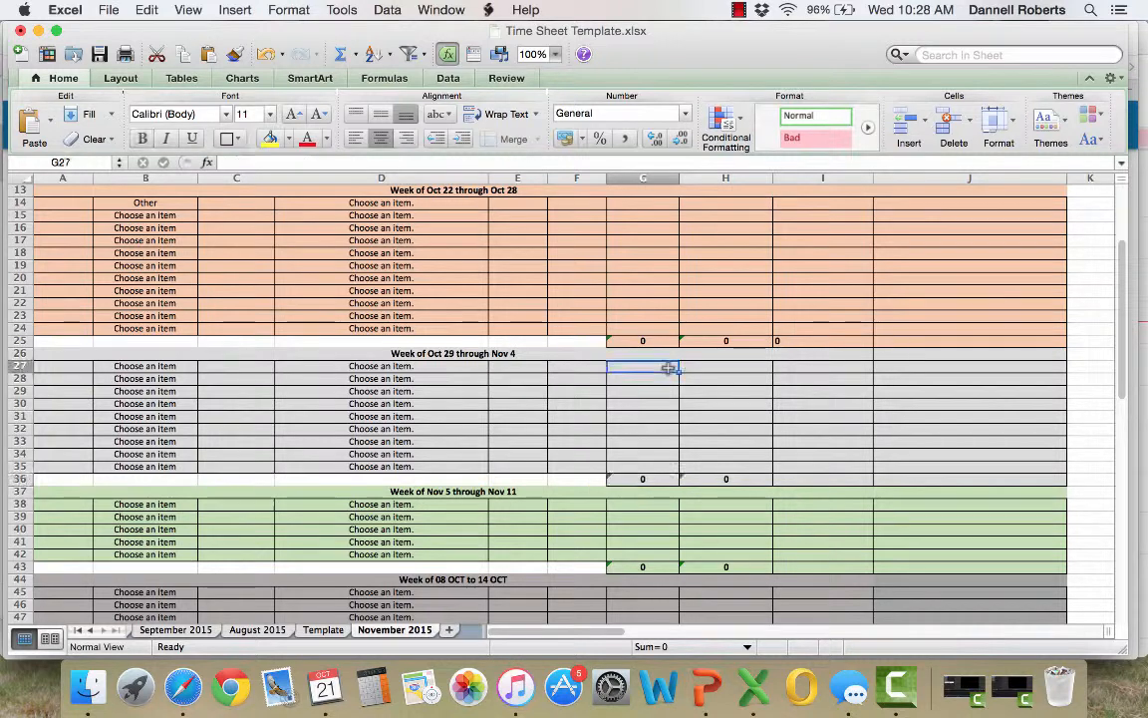
Enter the formula =G36+H36 in I36 to combine the week's billable and nonbillable hours
left_click(649, 465)
left_click(646, 478)
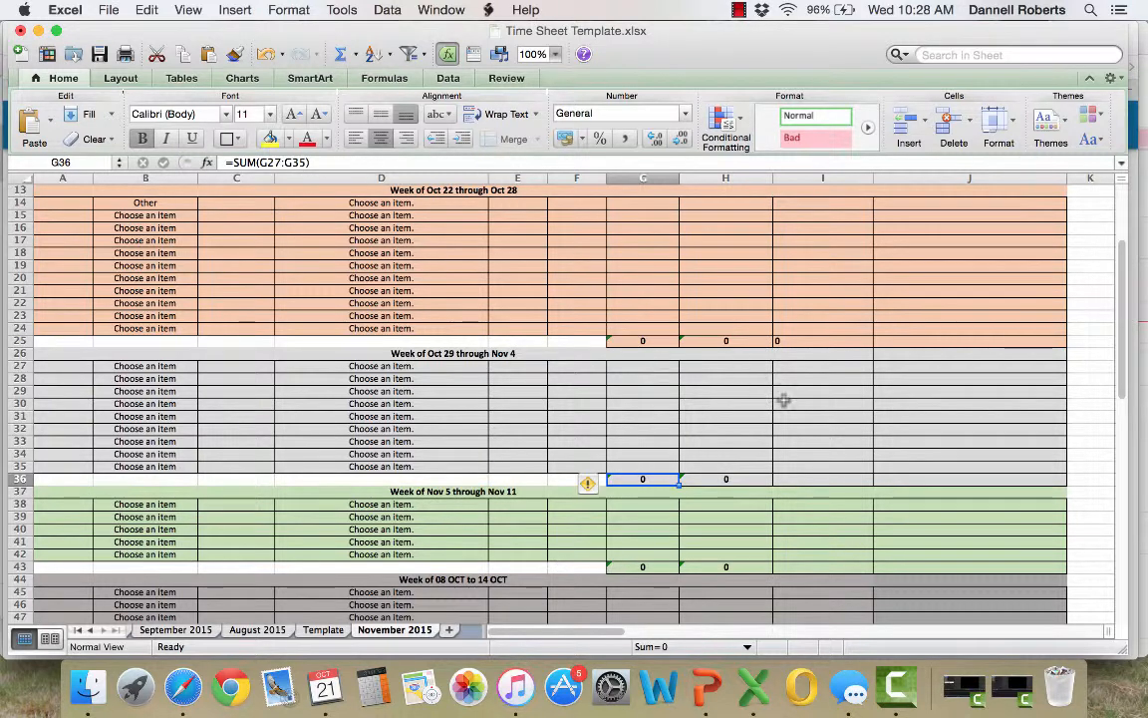
left_click(799, 479)
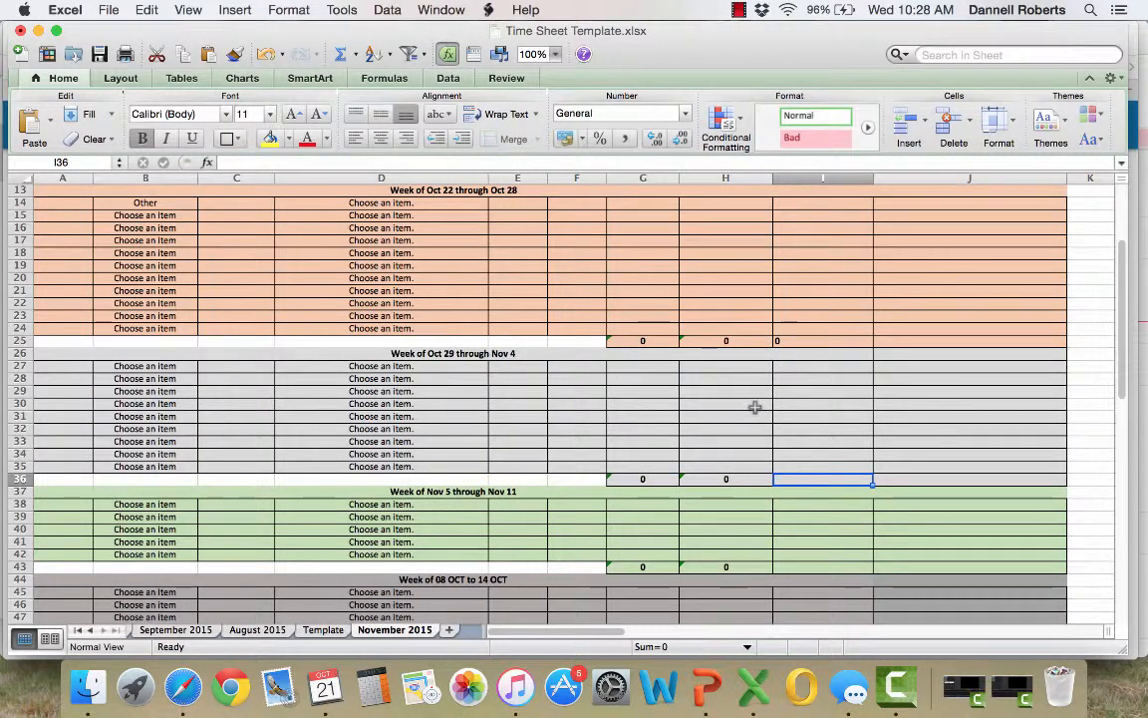
type("=")
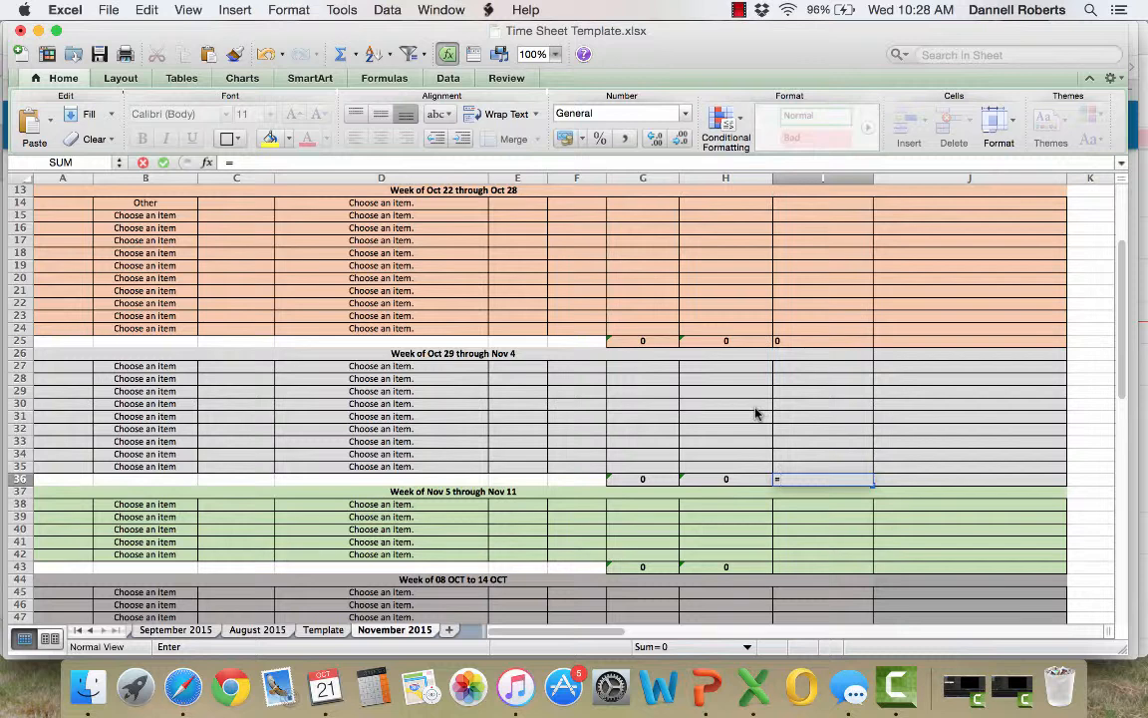
left_click(638, 479)
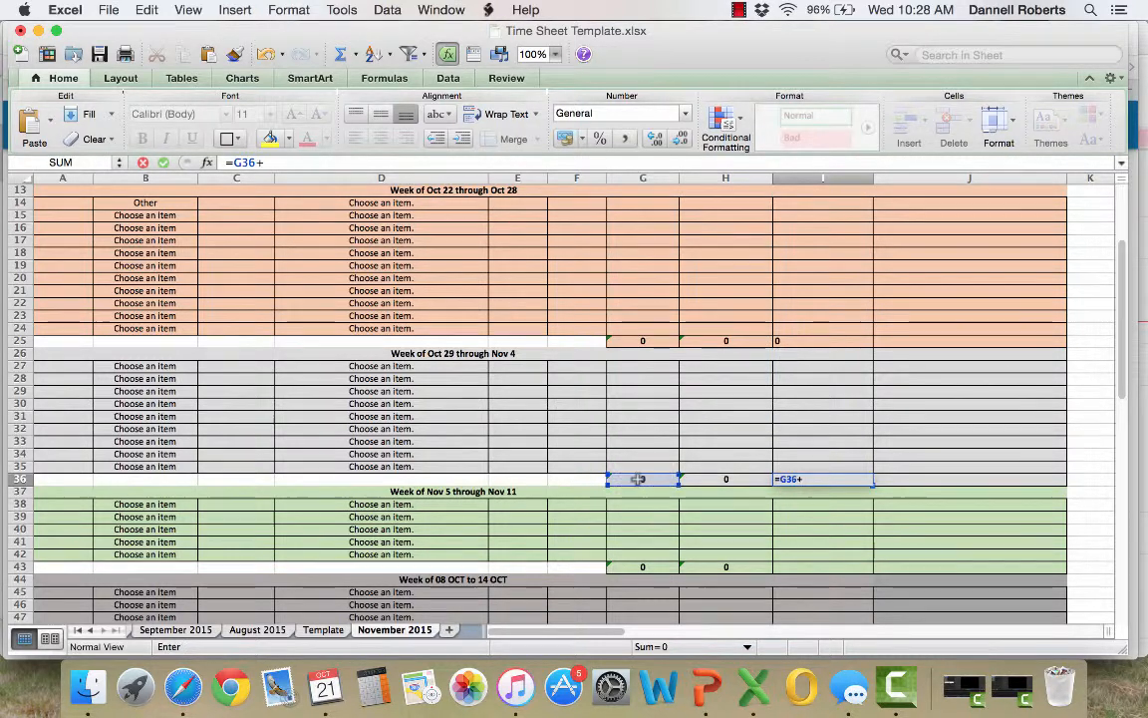
type("+")
left_click(710, 480)
key("Return")
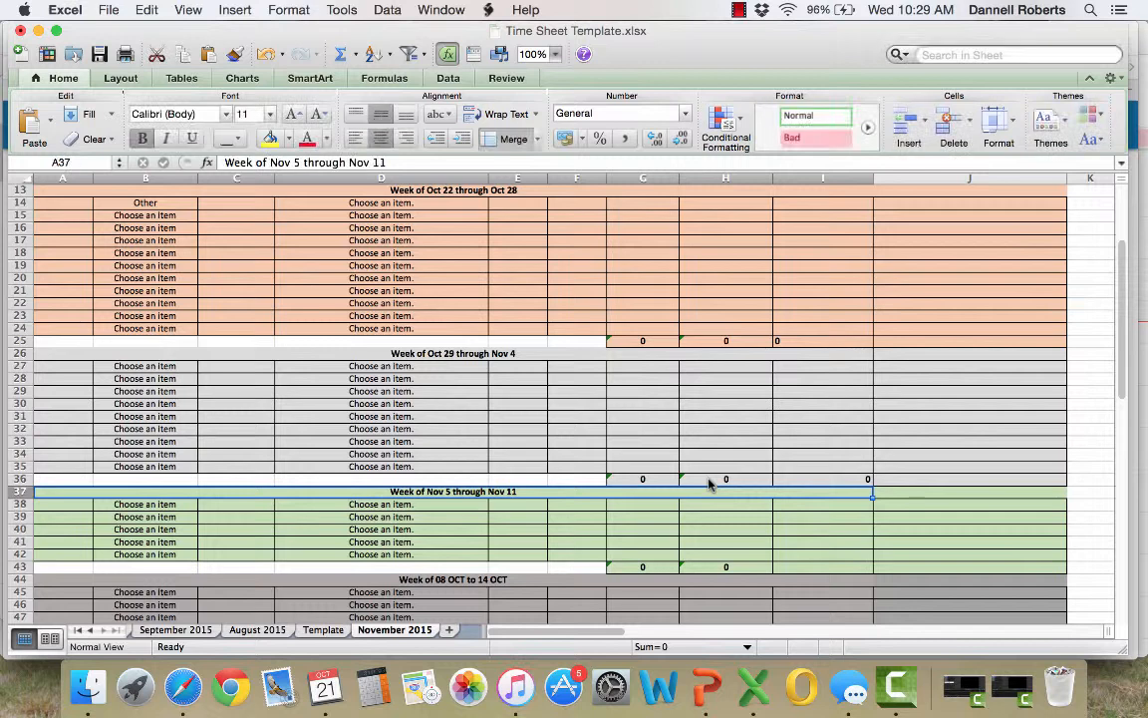
left_click(800, 480)
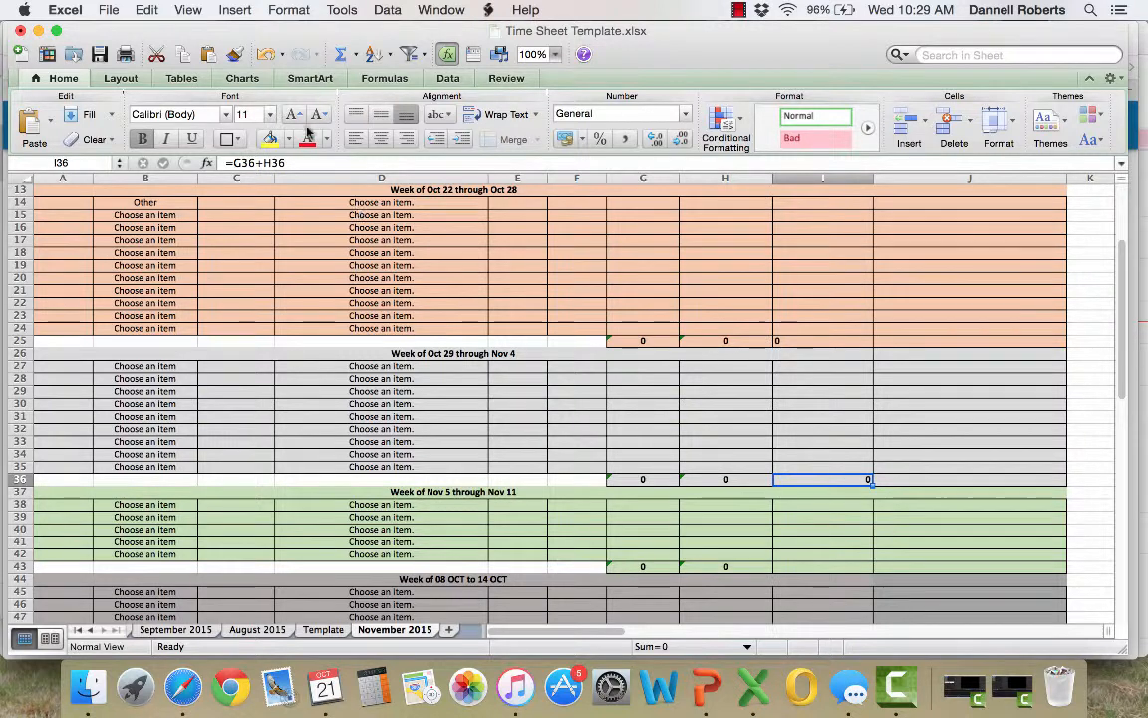
left_click(232, 163)
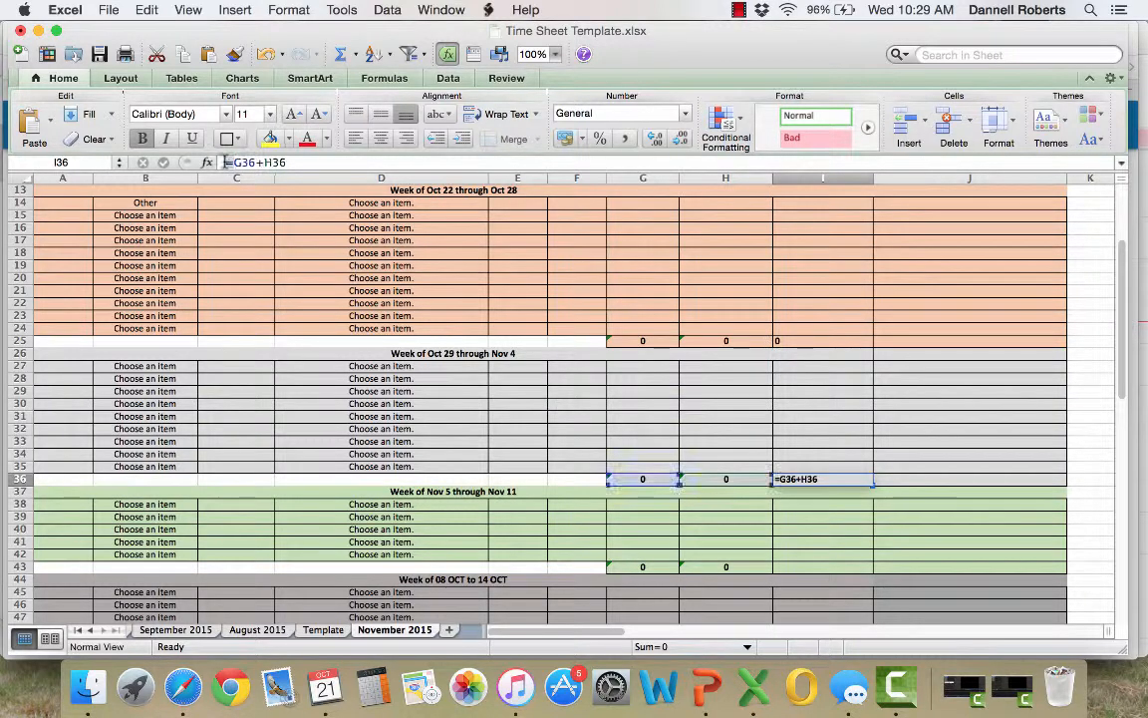
left_click(287, 241)
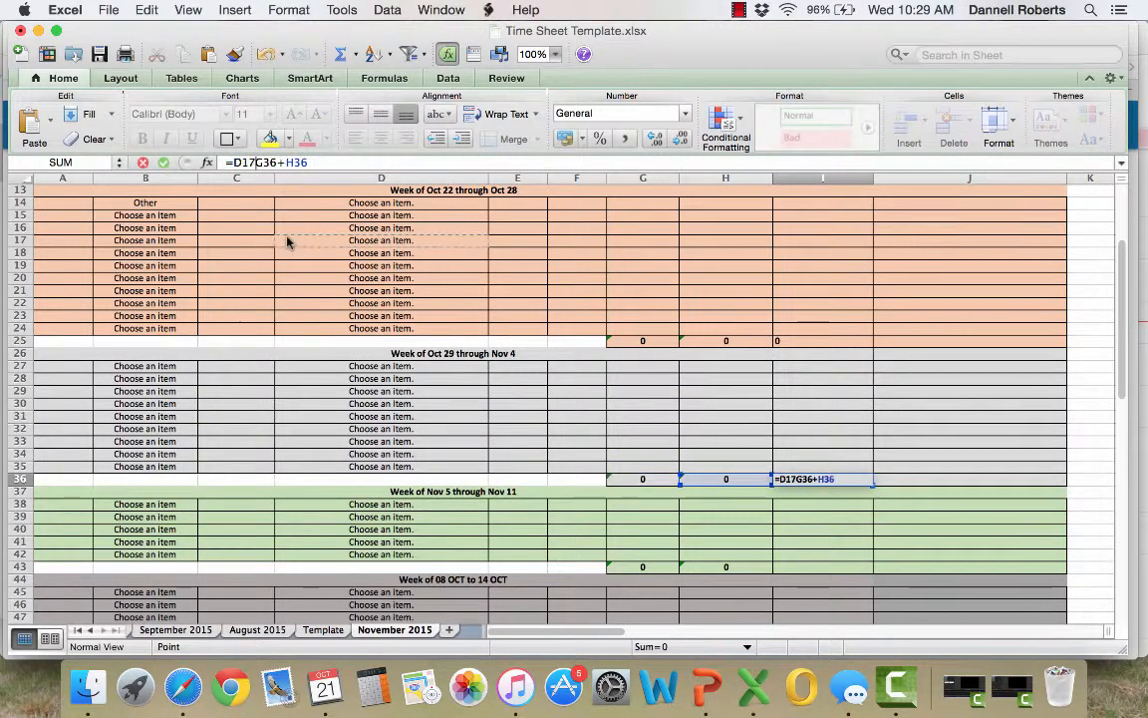
left_click(257, 163)
key("BackSpace")
key("BackSpace")
key("Return")
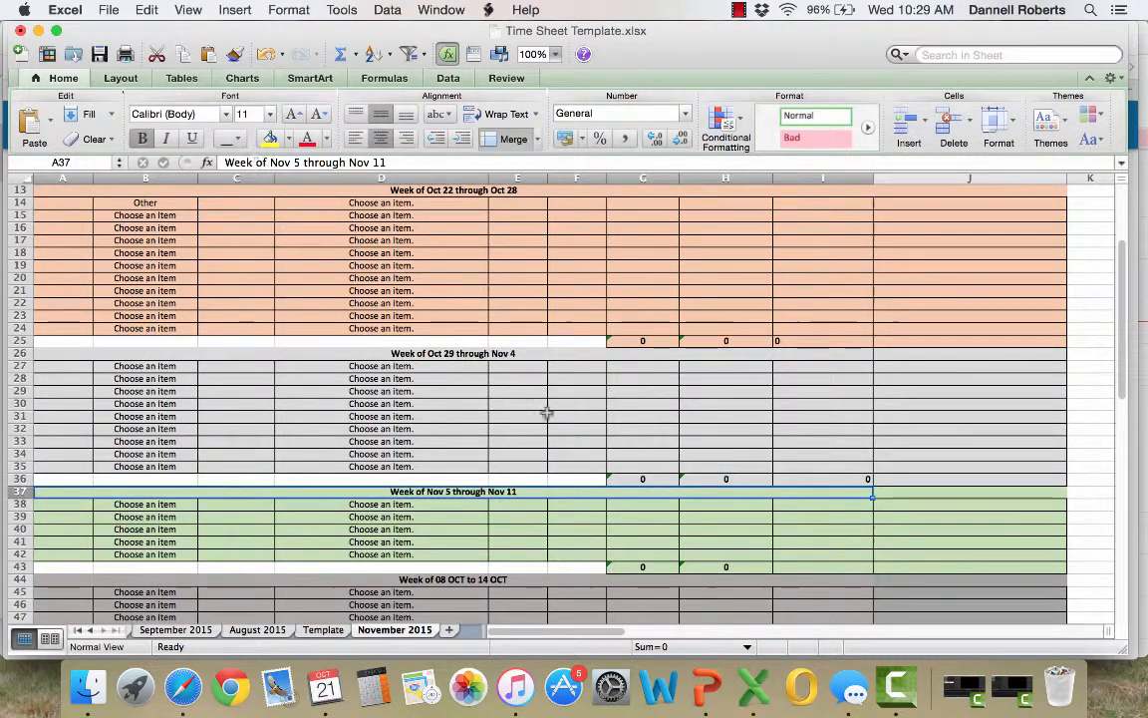
Right-align the combined weekly hours total in I25
left_click(632, 467)
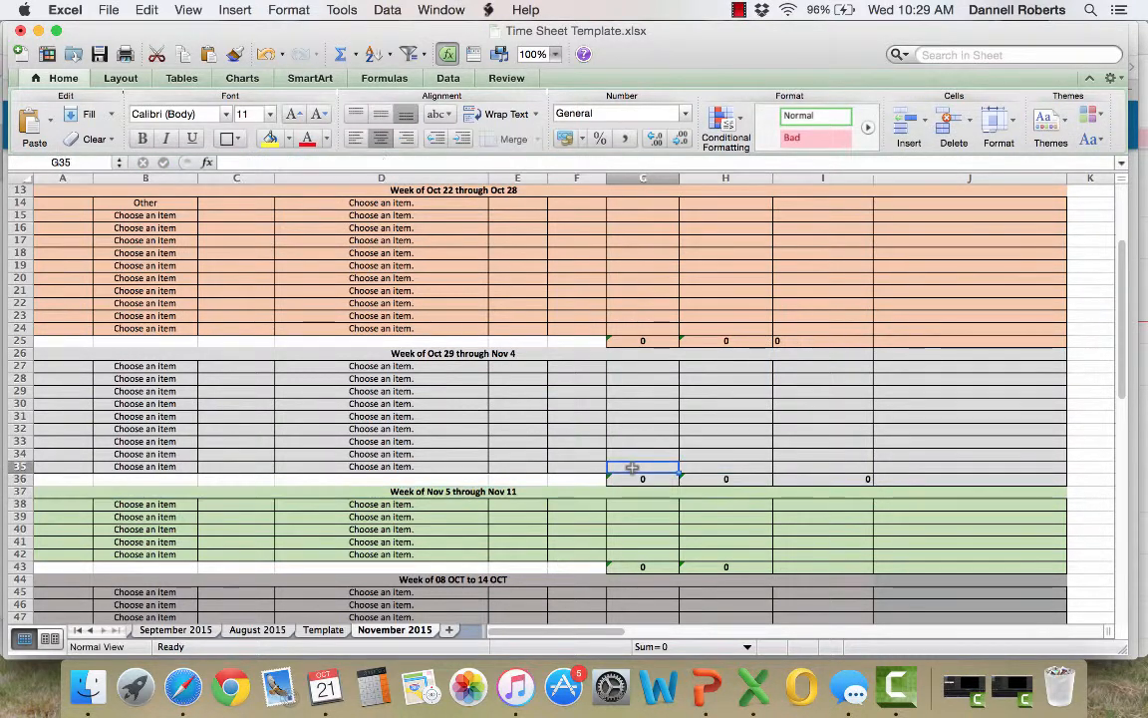
left_click(808, 339)
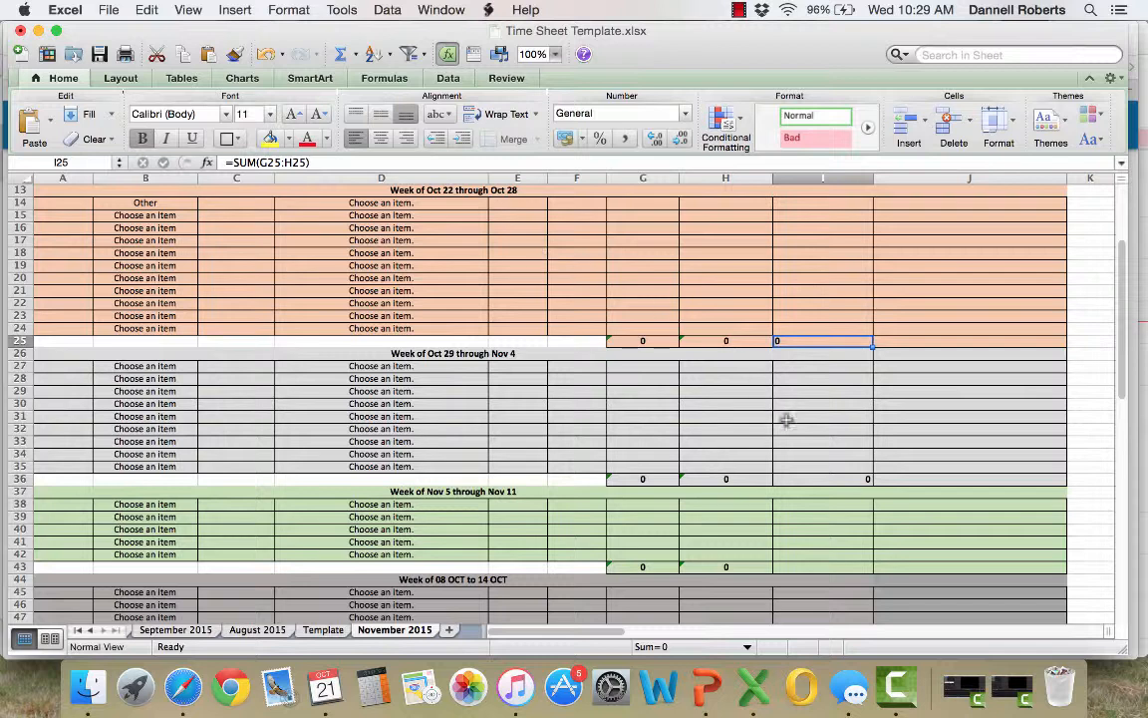
left_click(404, 140)
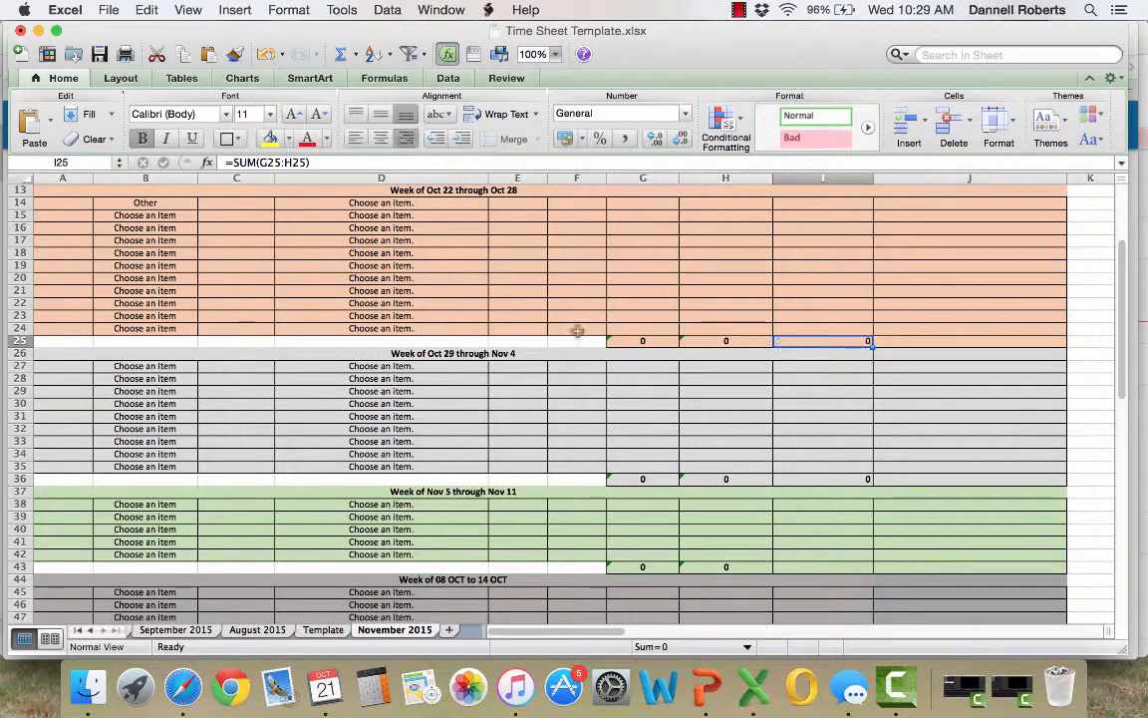
Add SUM totals combining the weekly billable and nonbillable hours in I43 and I52
left_click(804, 567)
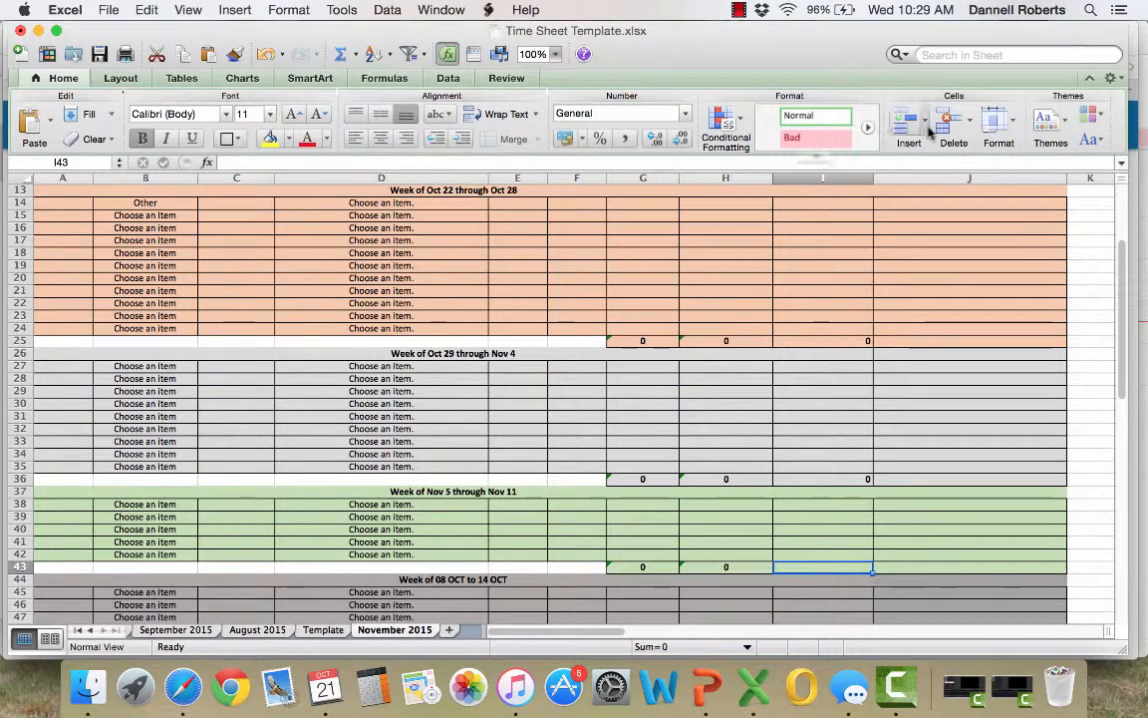
left_click(357, 57)
left_click(390, 80)
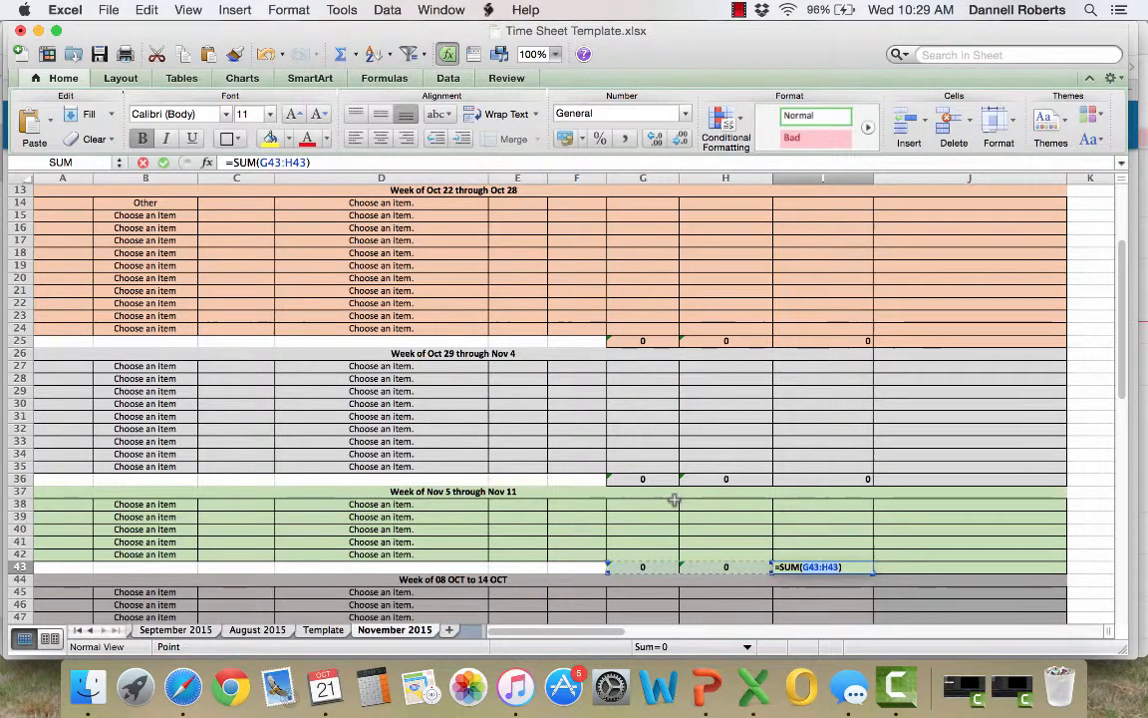
key("Return")
scroll(785, 596, "down", 5)
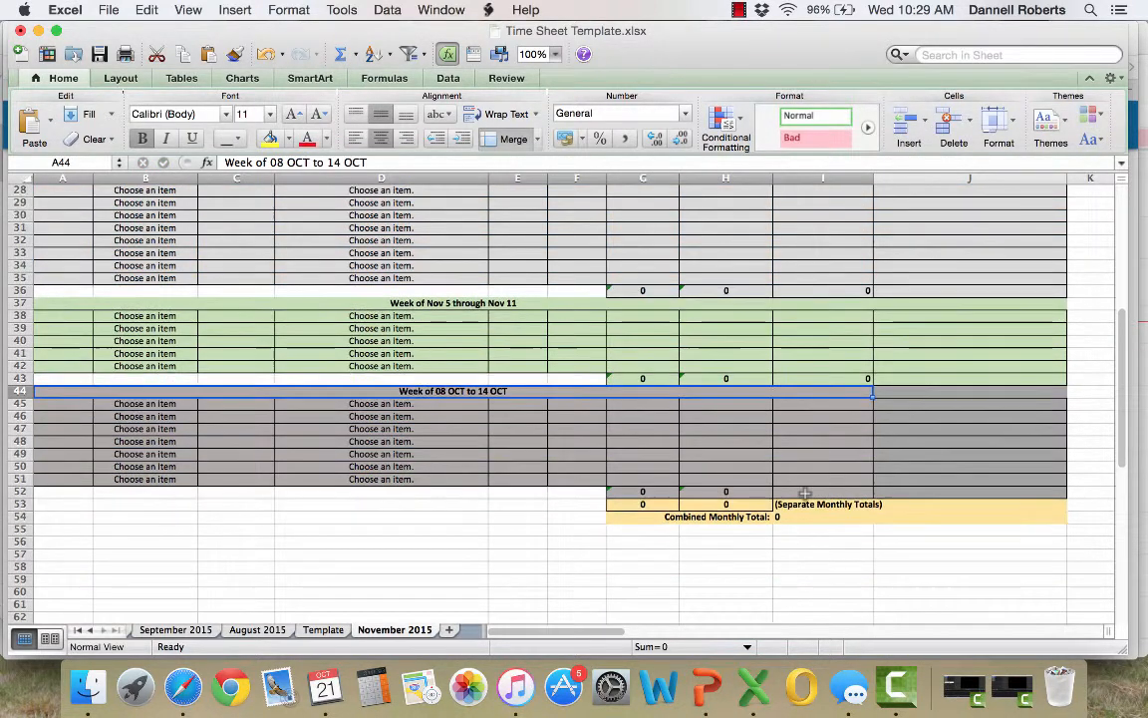
left_click(792, 489)
left_click(355, 54)
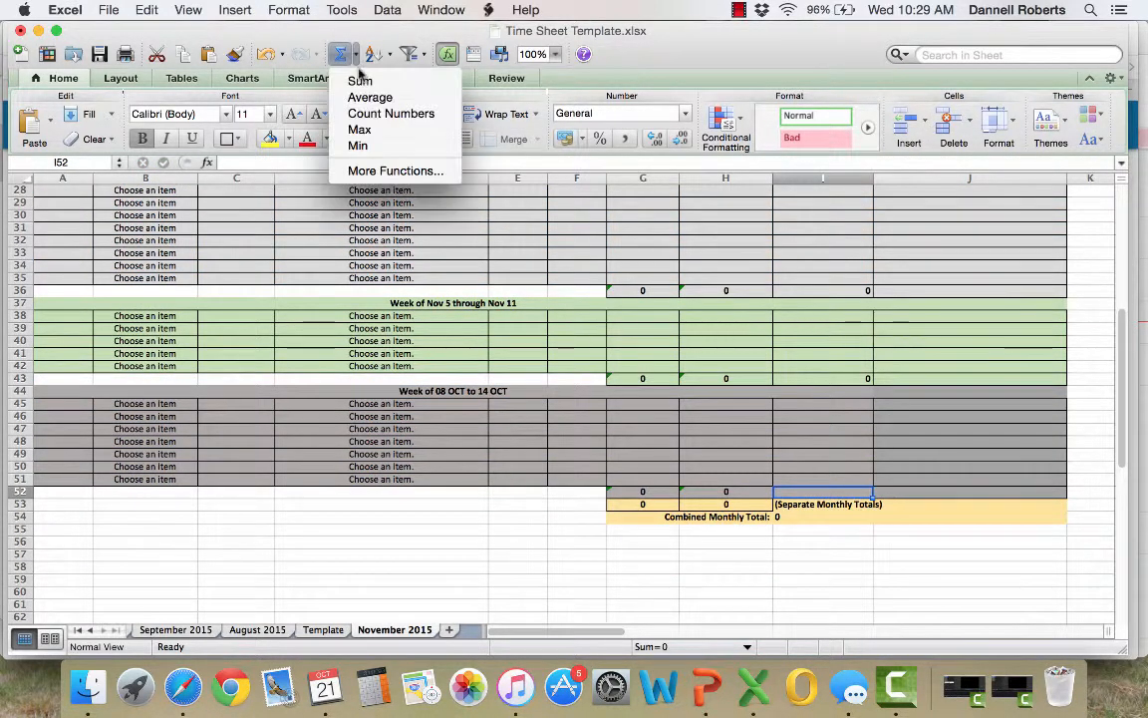
left_click(367, 79)
key("Return")
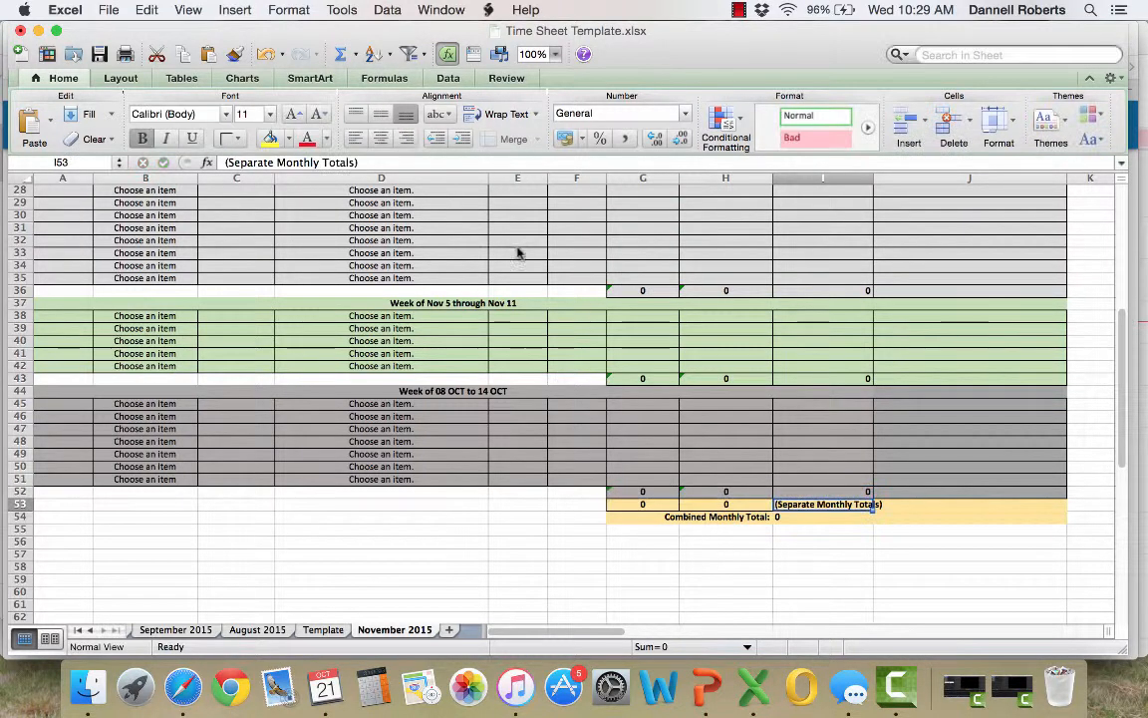
Review the formulas behind the weekly totals in G52:H52, the separate monthly totals in G53:H53 and the combined monthly total in I54
left_click(649, 490)
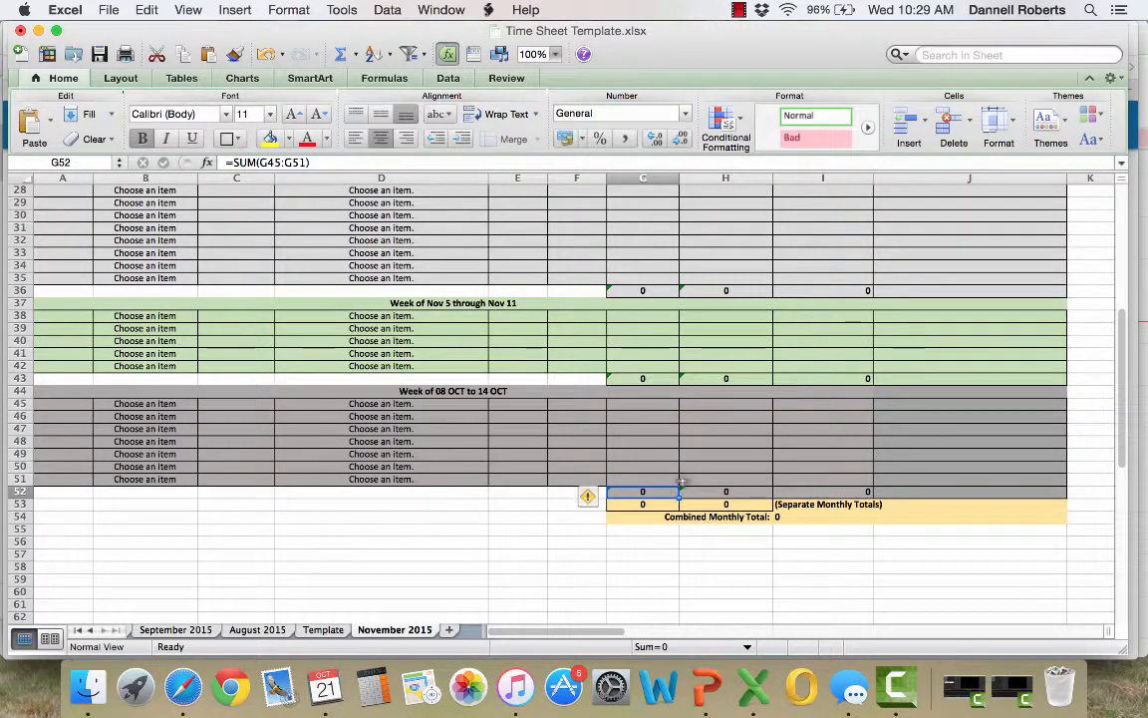
left_click(707, 494)
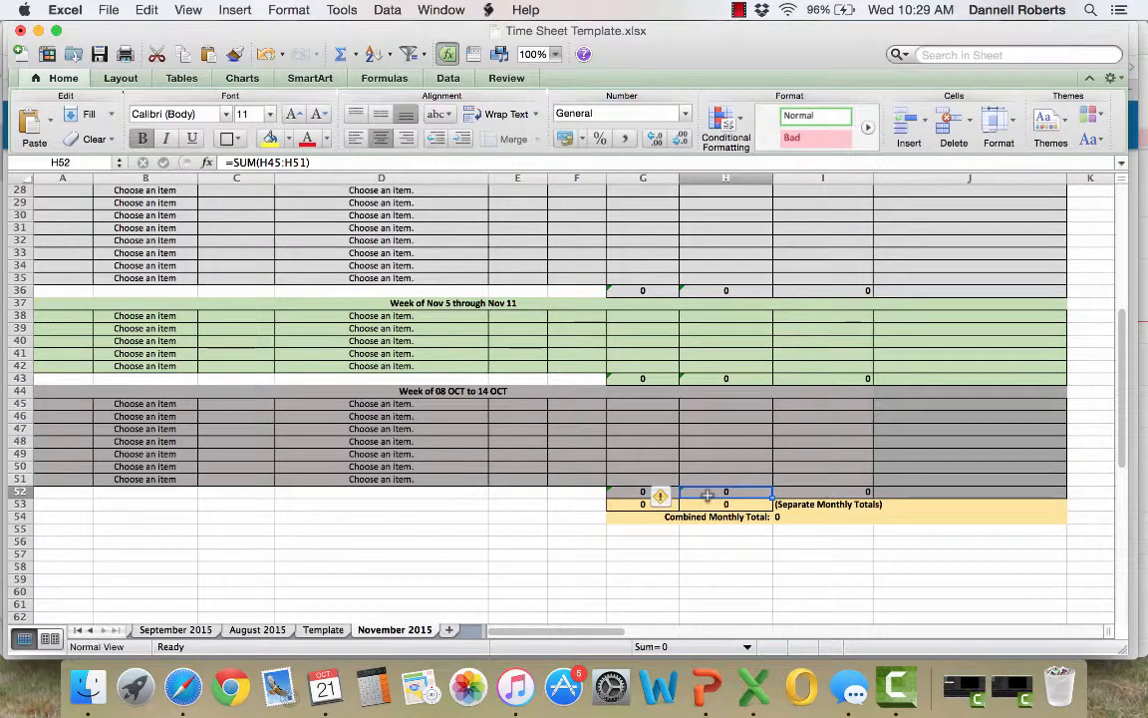
left_click(644, 506)
scroll(644, 506, "up", 3)
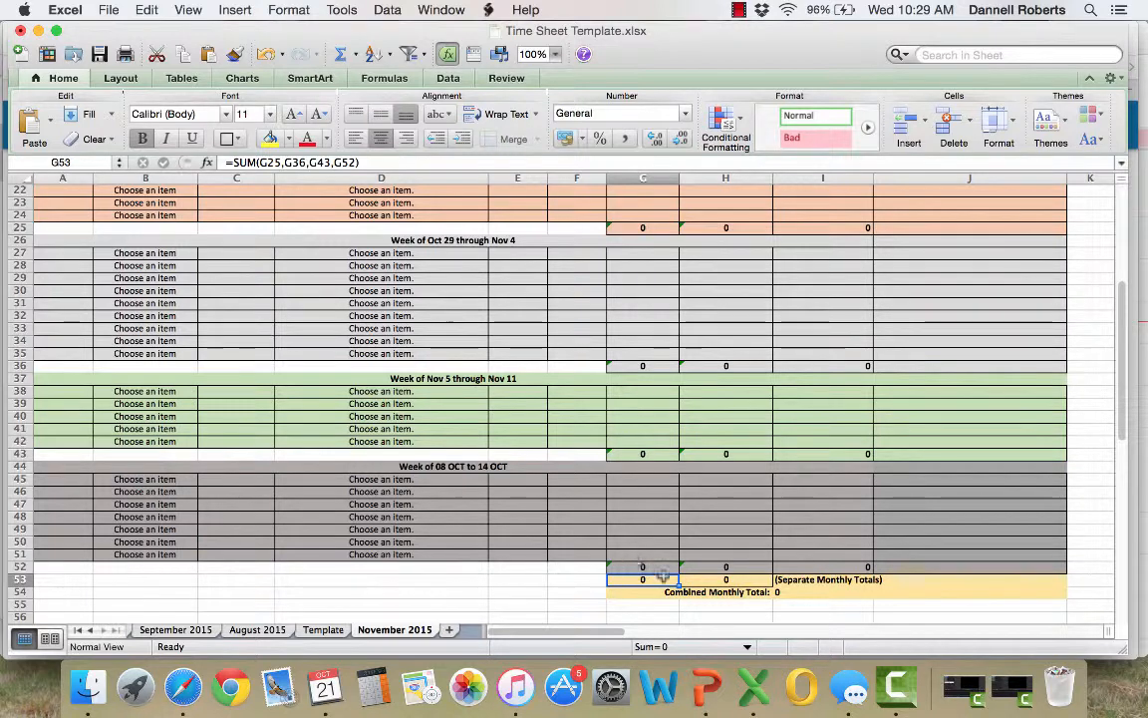
left_click(713, 579)
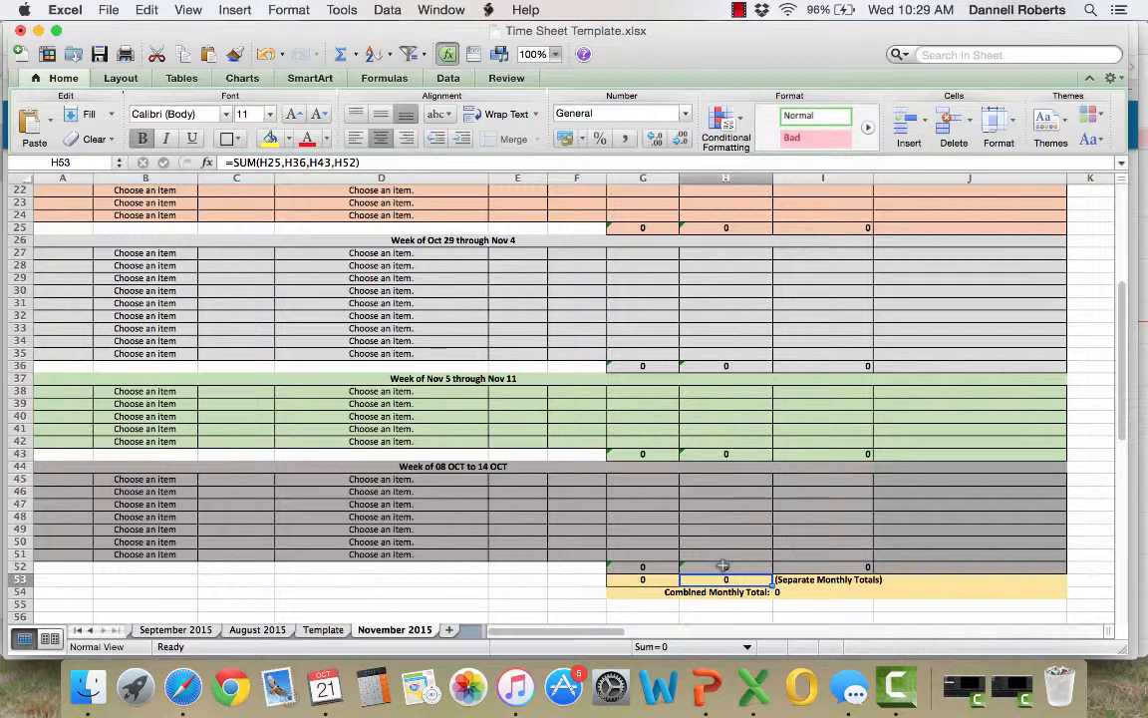
left_click(798, 592)
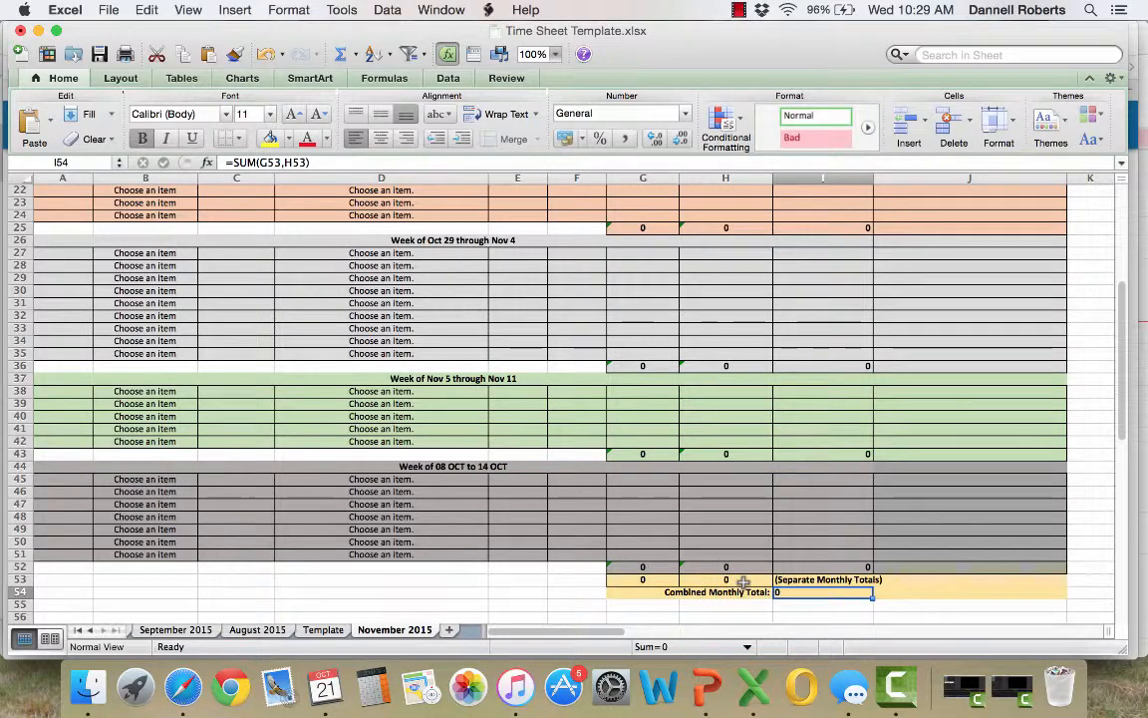
Examine the August 2015 sheet's cumulative monthly total, its five weekly blocks and the monthly total row as a completed example
left_click(257, 630)
scroll(329, 508, "up", 3)
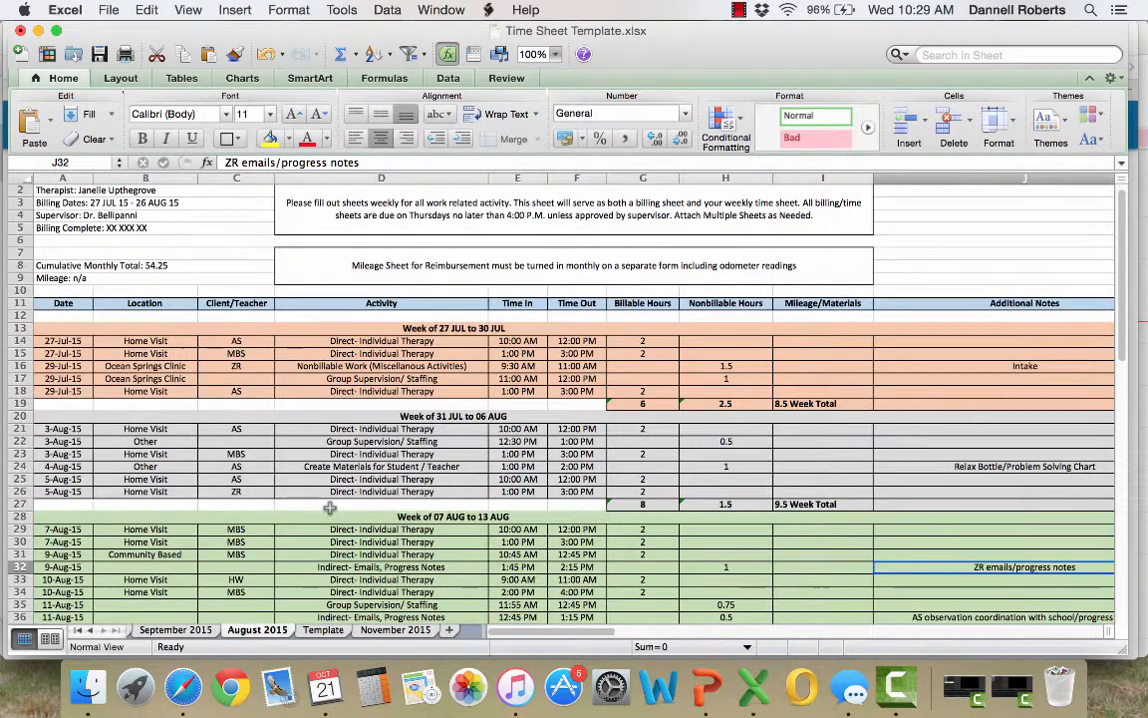
left_click(144, 265)
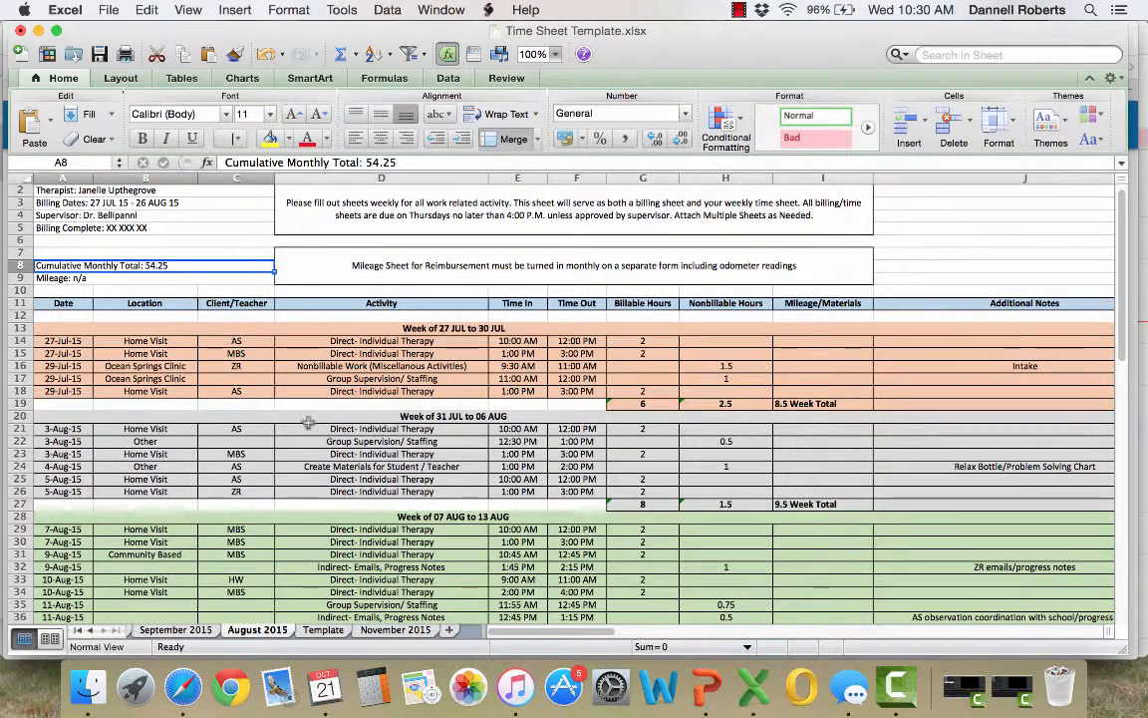
scroll(308, 423, "down", 5)
scroll(277, 379, "up", 2)
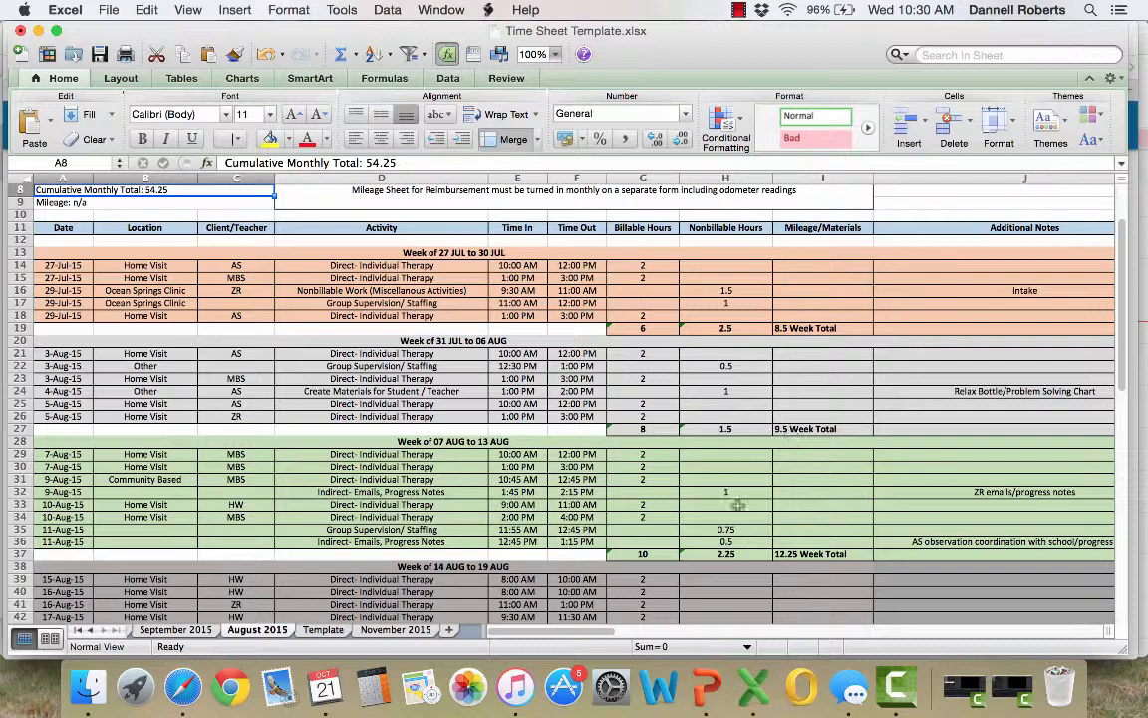
scroll(734, 560, "down", 6)
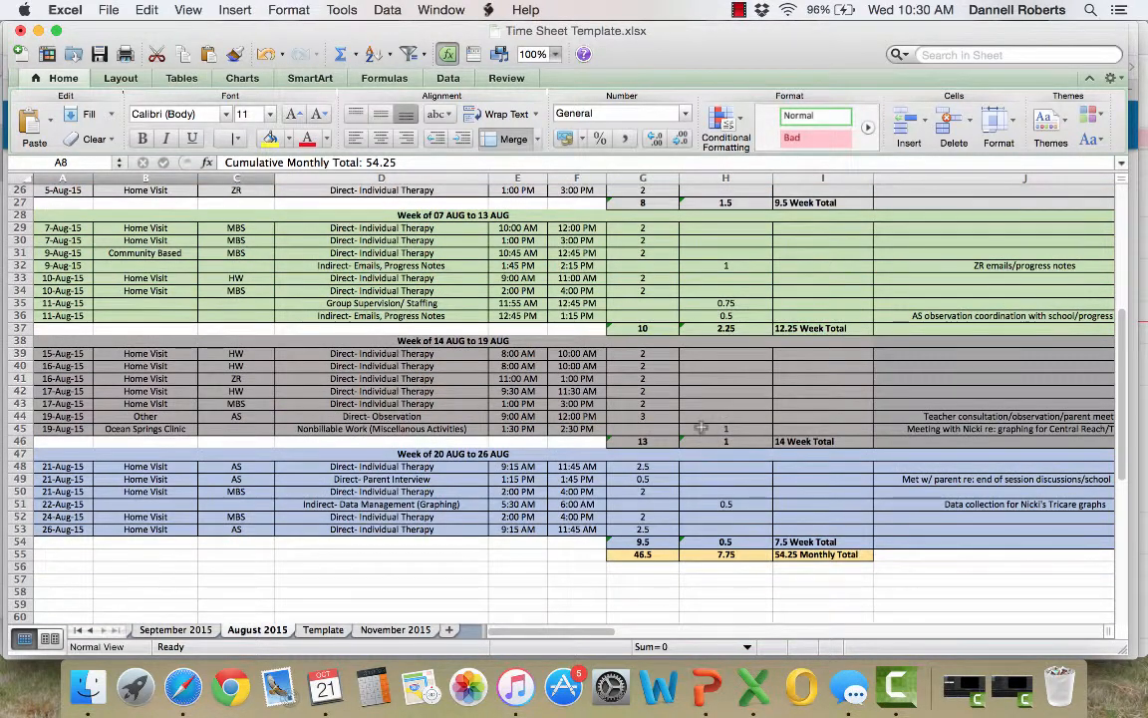
left_click(815, 554)
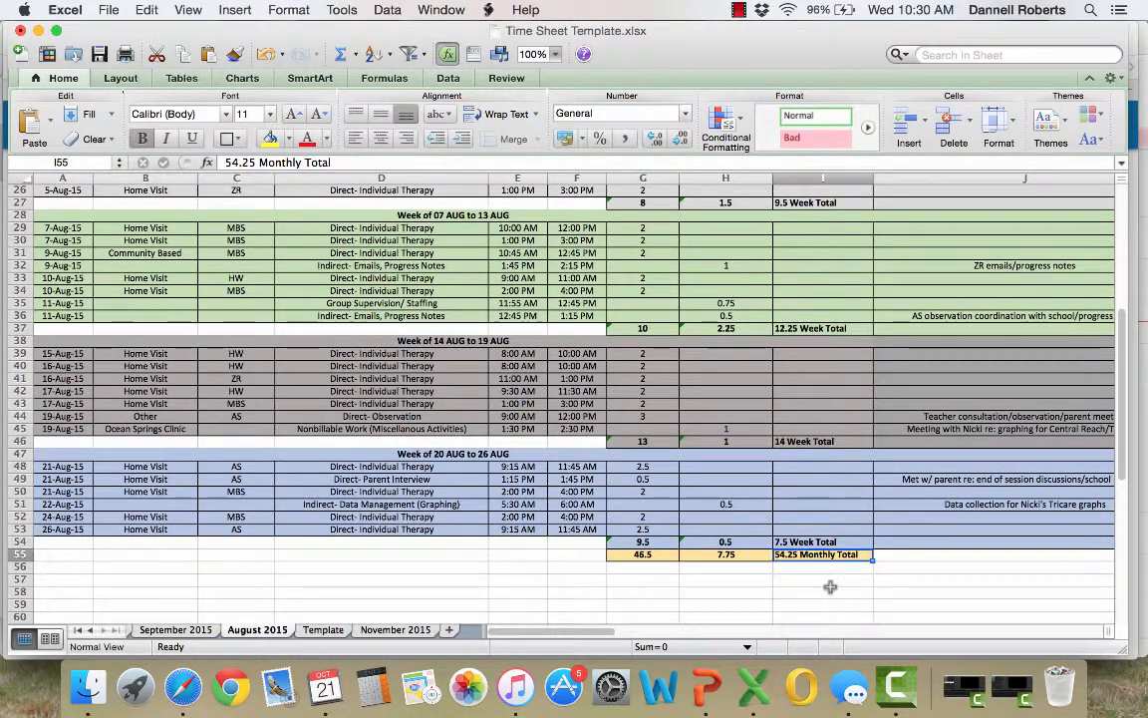
scroll(547, 342, "up", 4)
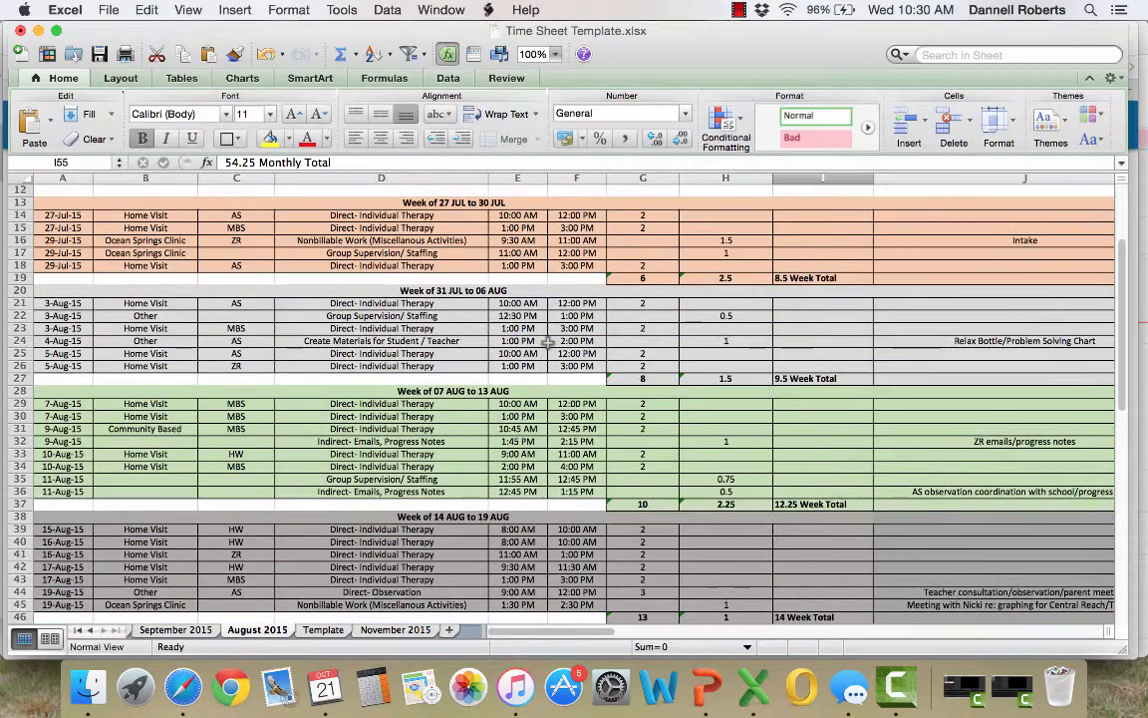
scroll(547, 341, "down", 3)
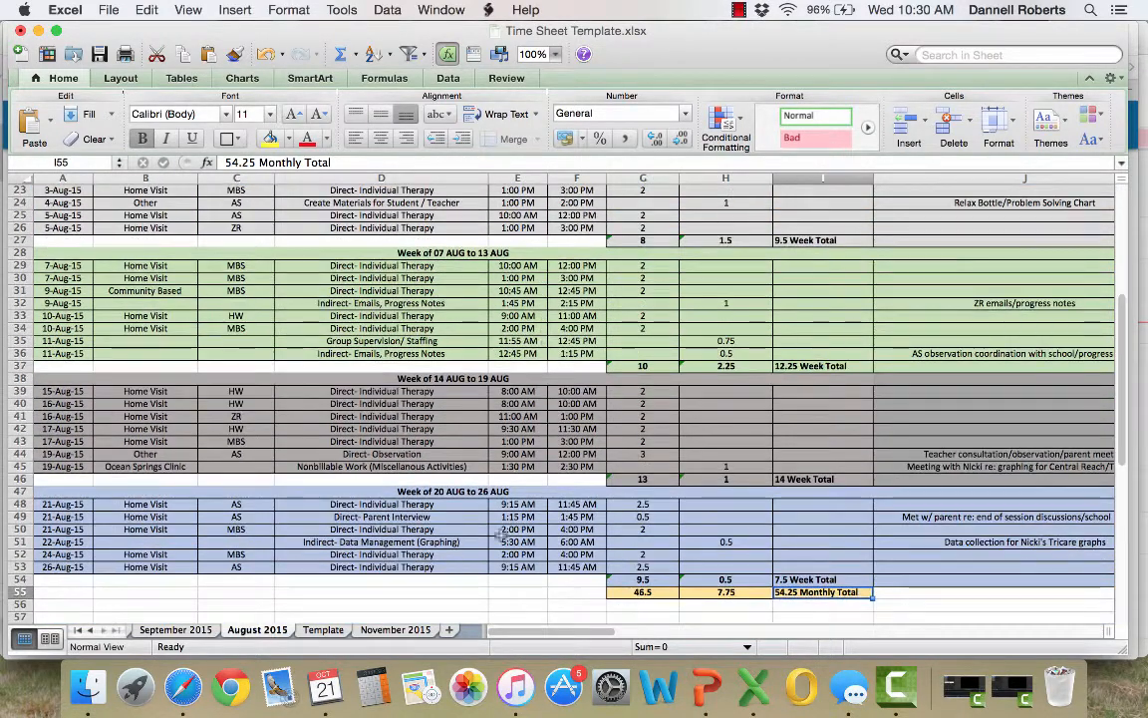
left_click_drag(334, 505, 364, 543)
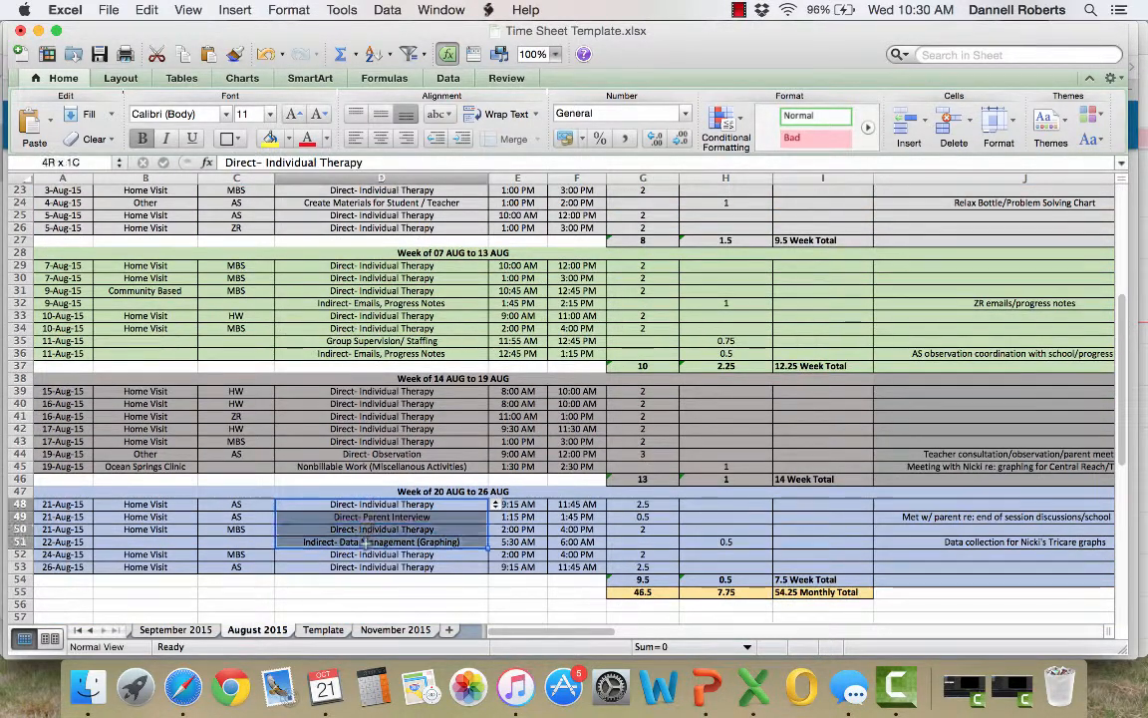
Return to the November 2015 sheet and examine the Week of 08 OCT to 14 OCT block's rows and activity cells
left_click(398, 632)
scroll(376, 488, "up", 2)
scroll(375, 488, "down", 1)
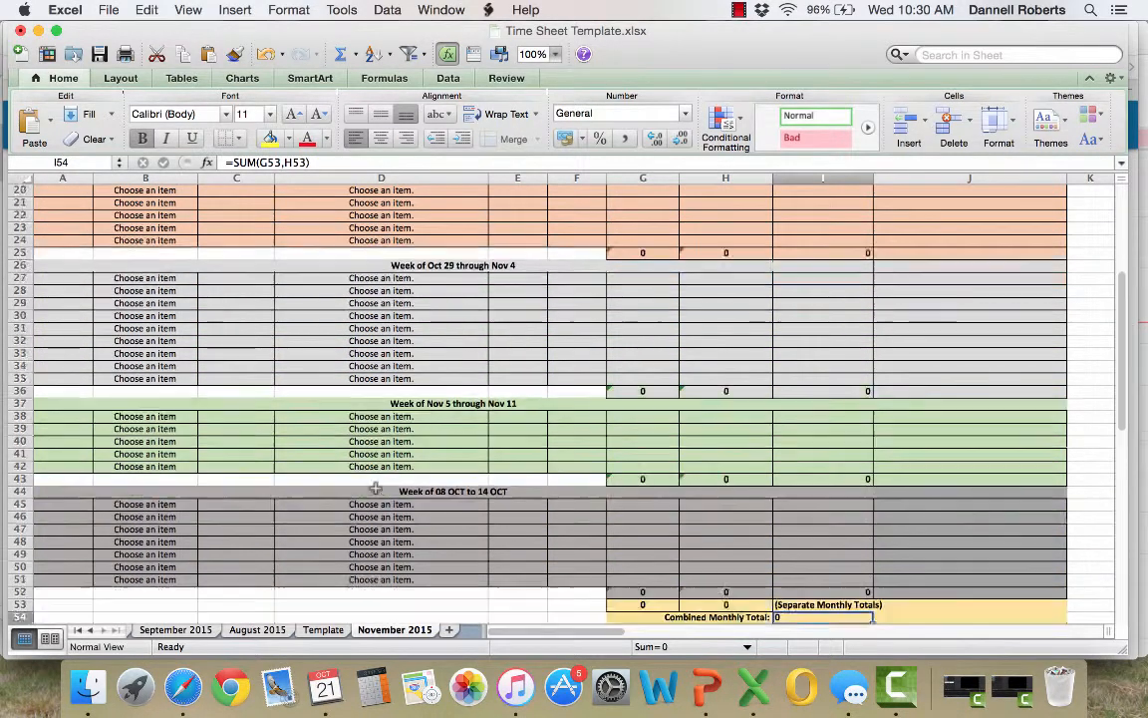
scroll(376, 488, "down", 4)
scroll(376, 488, "up", 2)
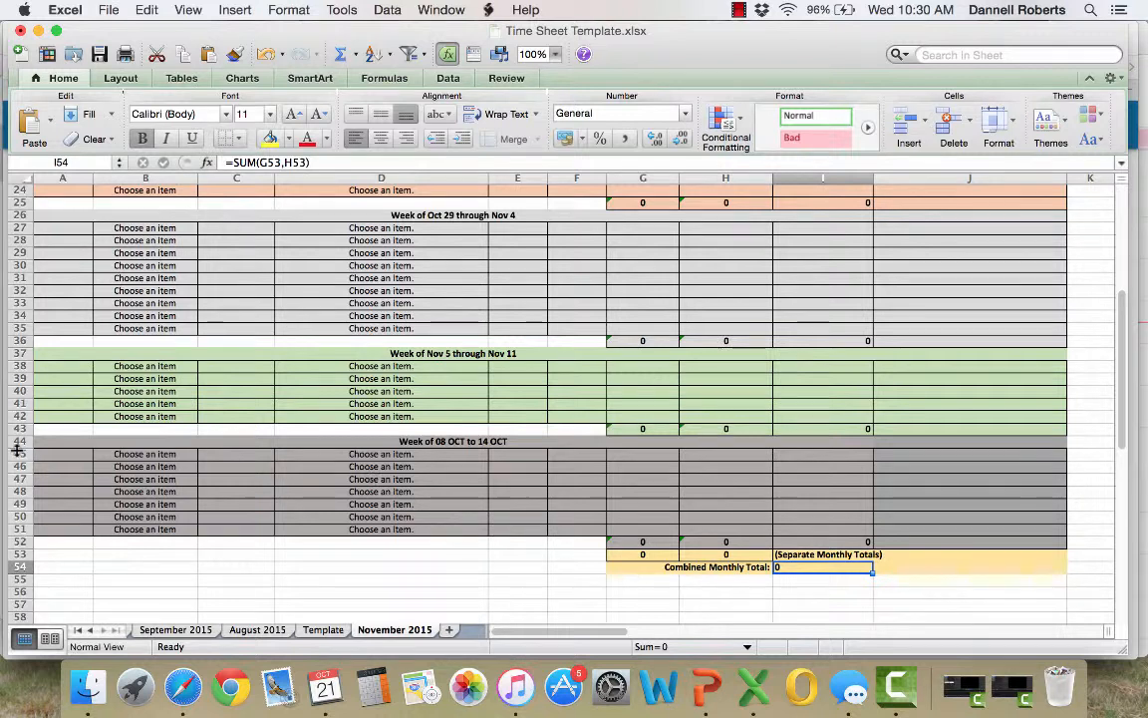
left_click_drag(18, 441, 20, 520)
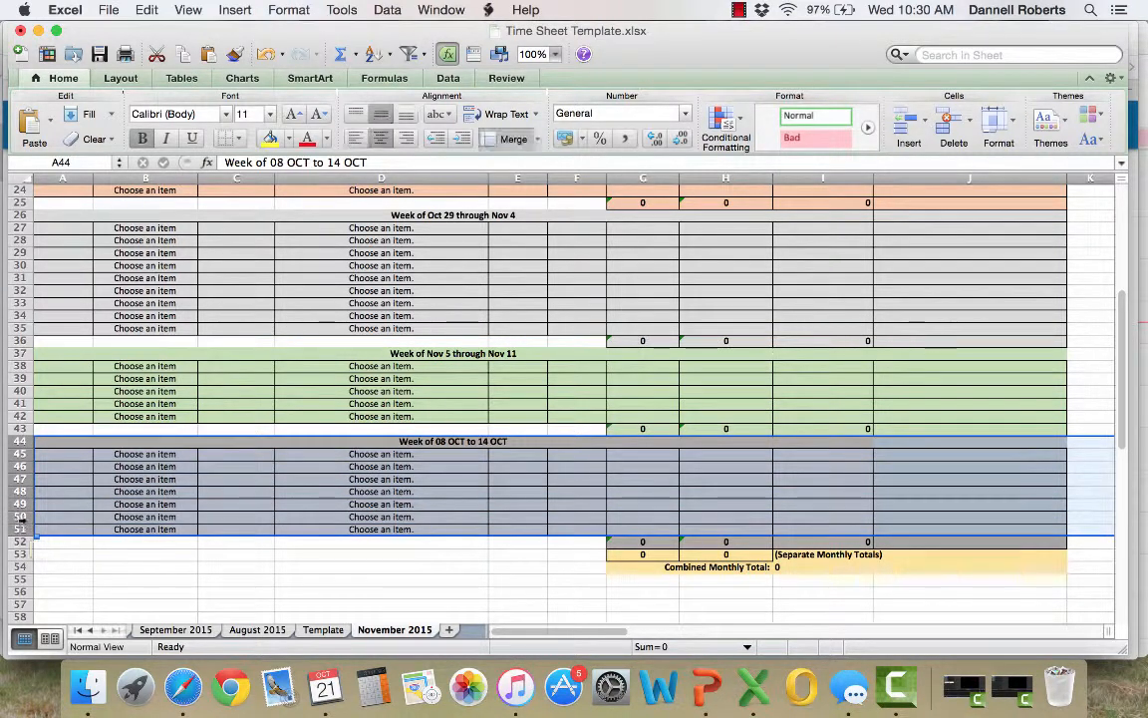
left_click(324, 489)
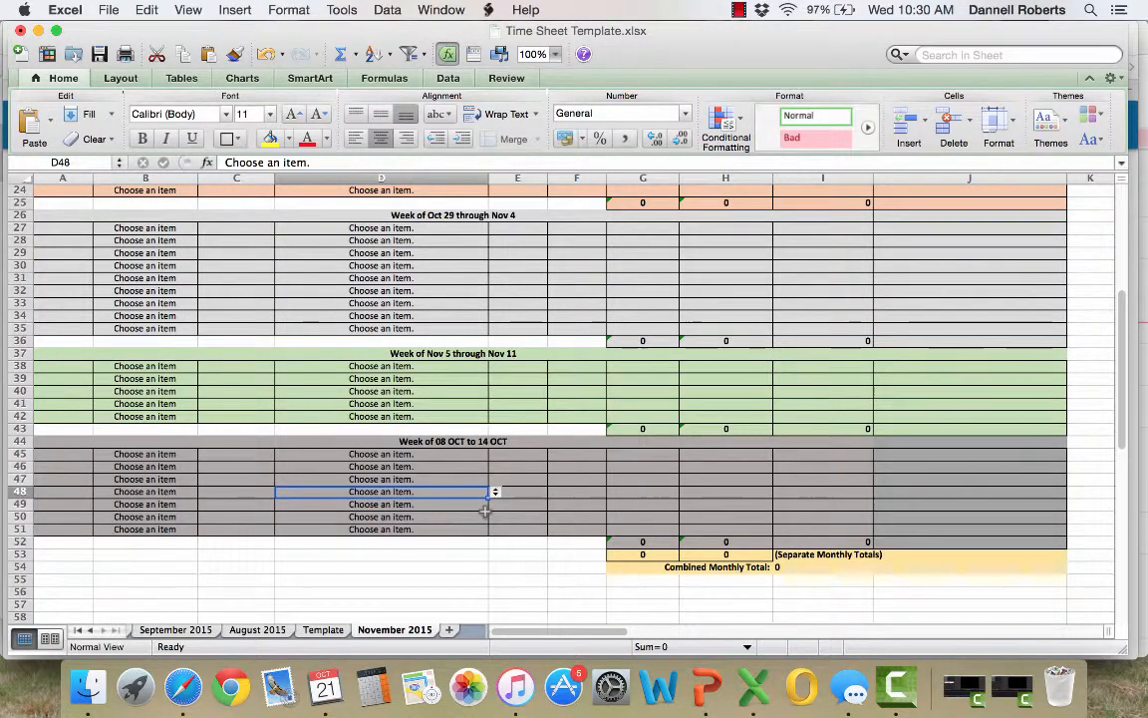
key("Down")
key("Down")
left_click(470, 480)
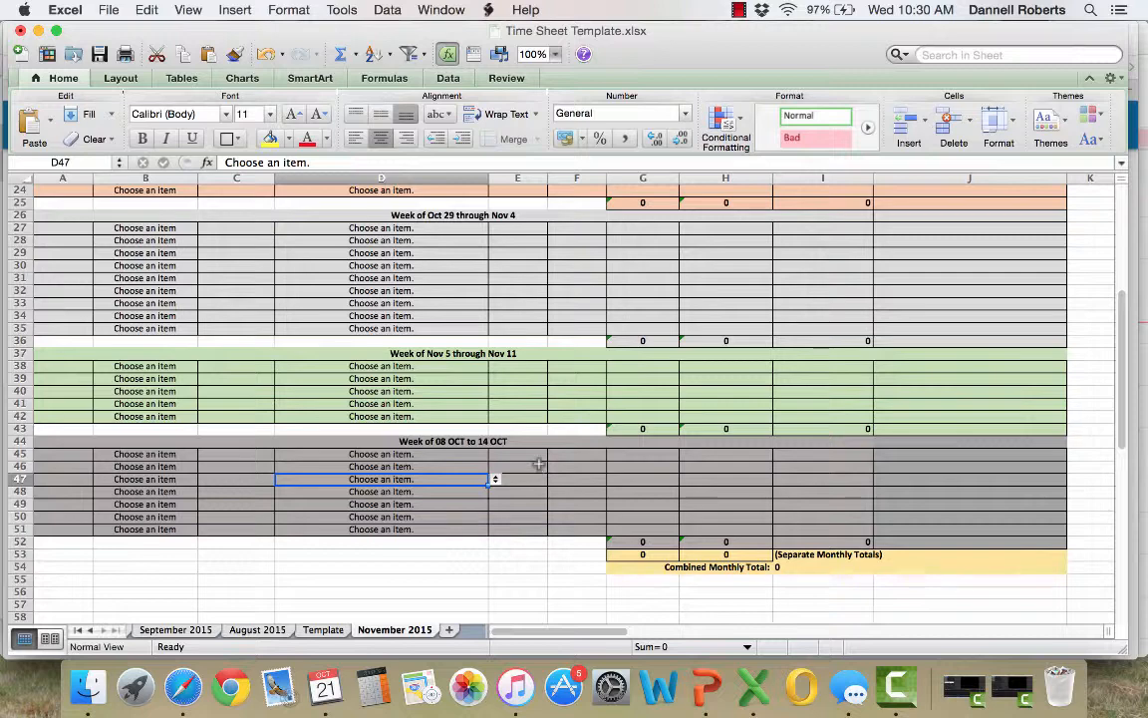
Insert a blank row above the last entry row, row 24, in the Week of Oct 22 through Oct 28 block
left_click(538, 463)
scroll(439, 349, "up", 6)
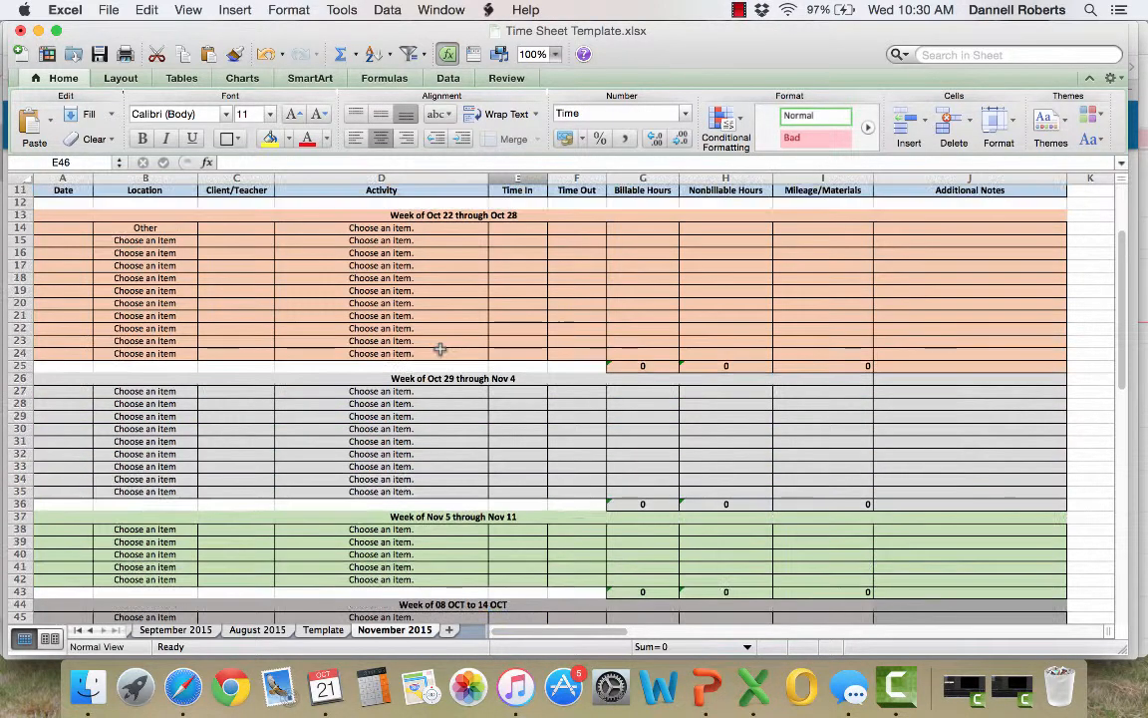
left_click(420, 352)
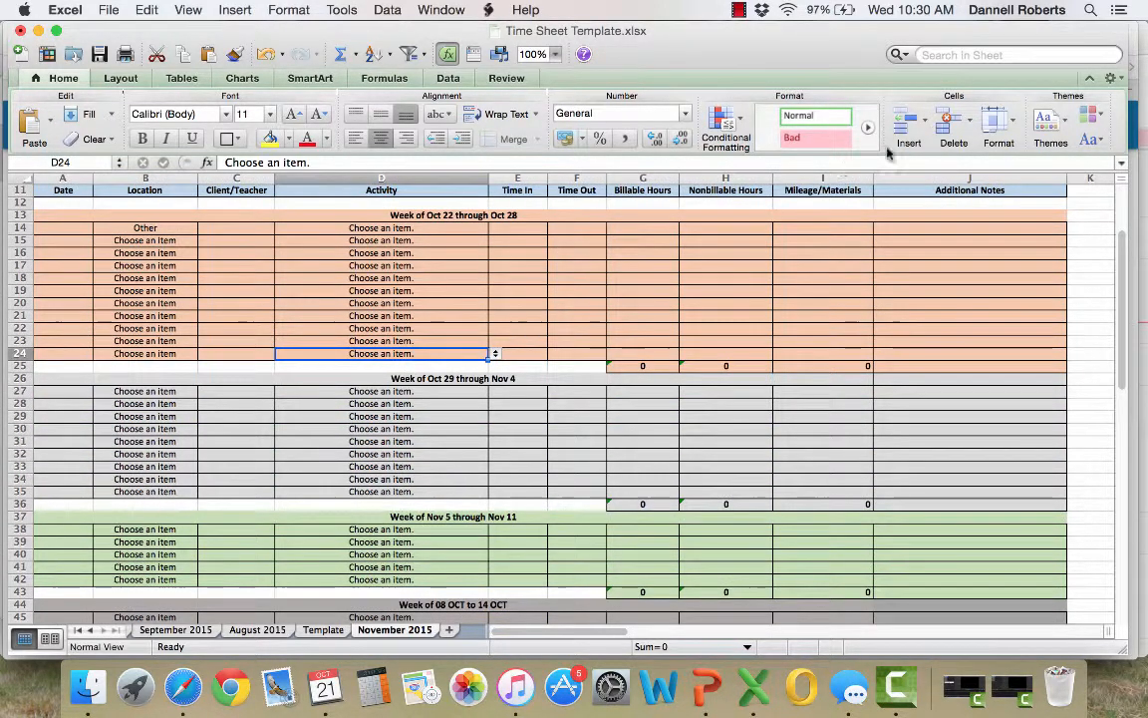
left_click(909, 121)
left_click(930, 166)
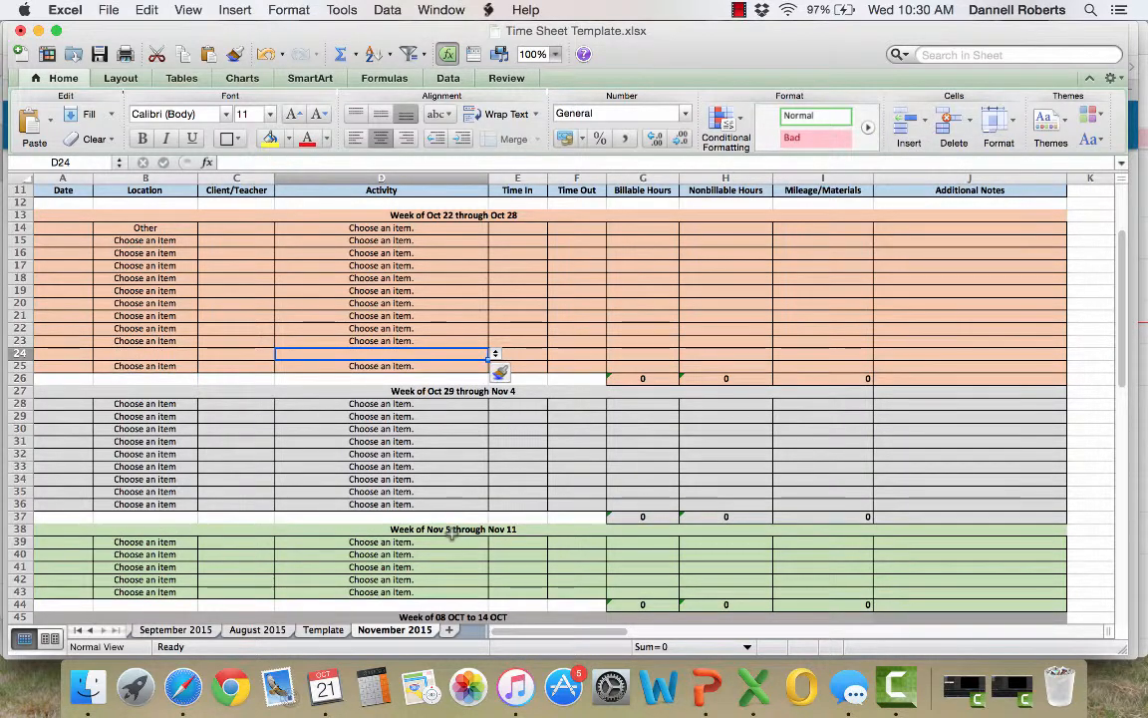
Insert three blank rows above the last entry row, row 43, in the Week of Nov 5 through Nov 11 block
scroll(451, 528, "down", 3)
left_click(450, 479)
left_click(907, 121)
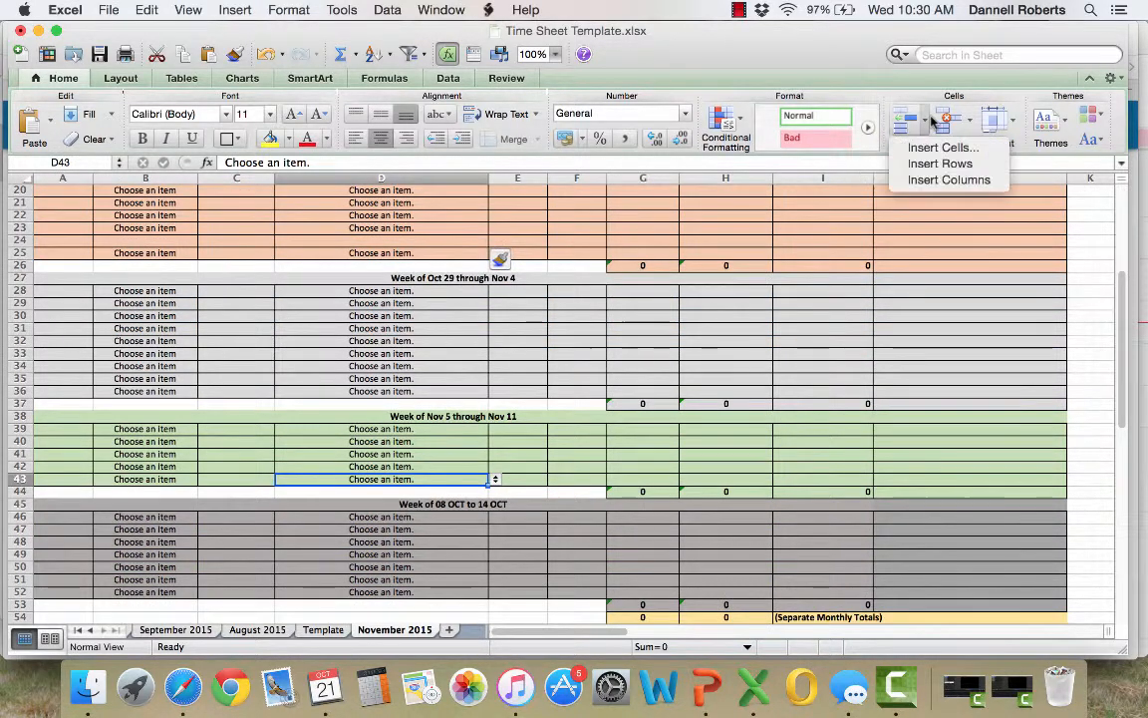
left_click(914, 164)
left_click(925, 121)
left_click(932, 164)
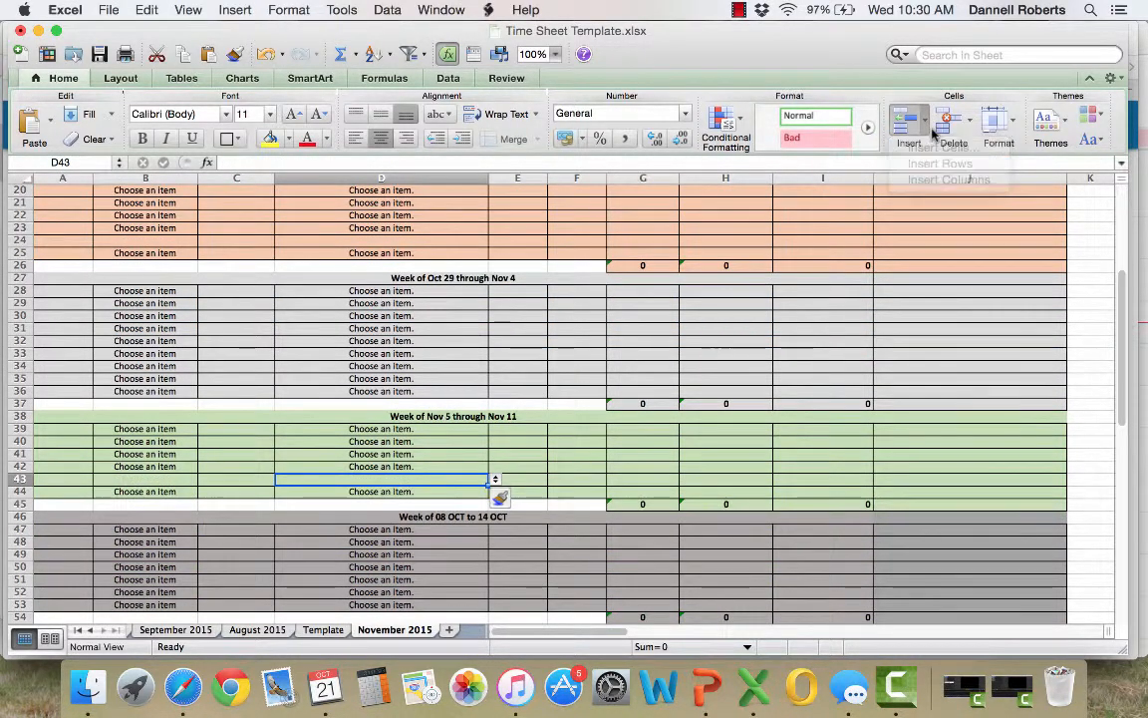
left_click(926, 121)
left_click(932, 165)
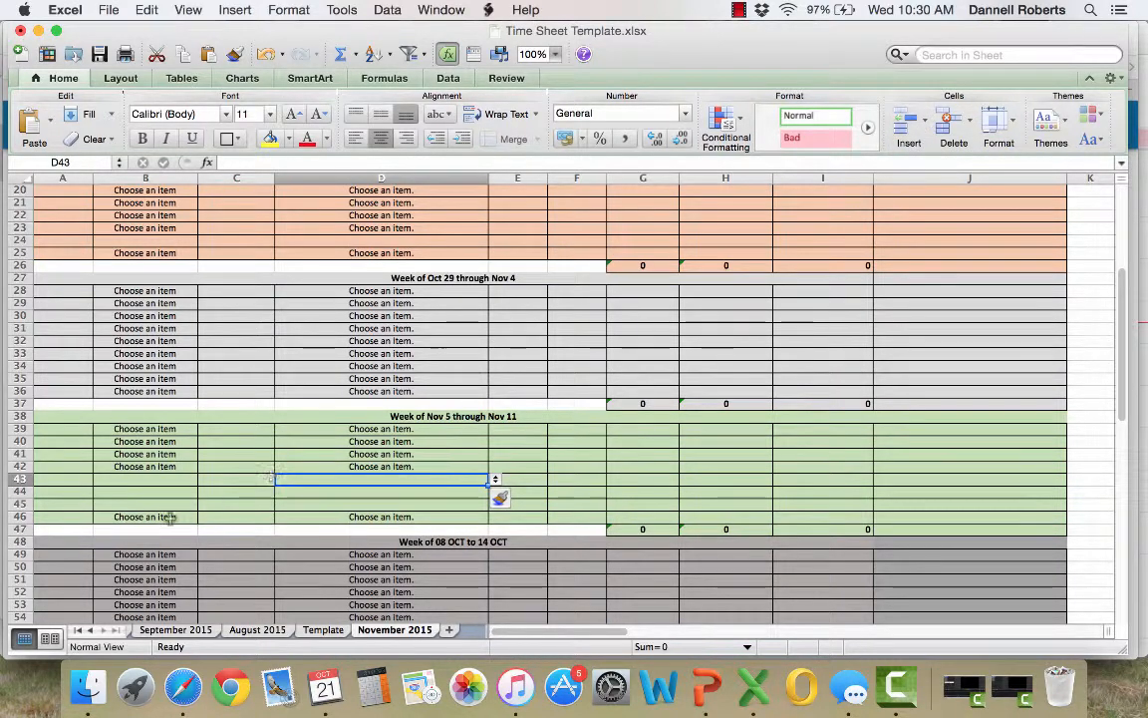
Delete entry row 52 from the Week of 08 OCT to 14 OCT block
scroll(20, 543, "down", 4)
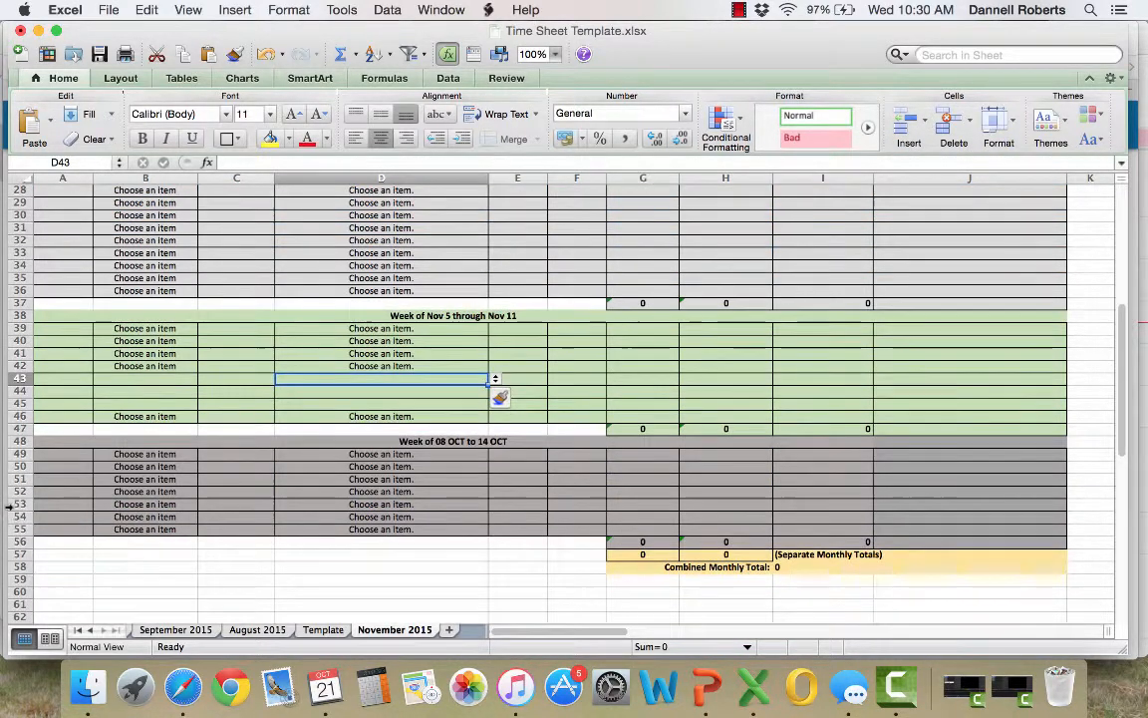
left_click(20, 491)
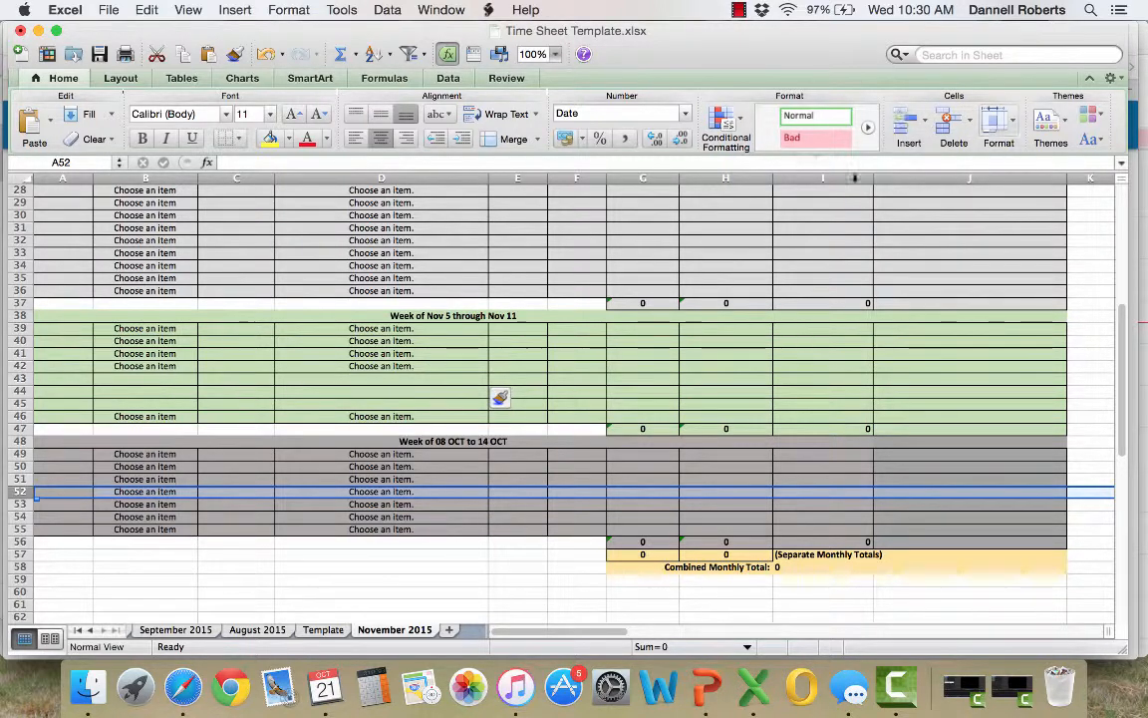
left_click(973, 137)
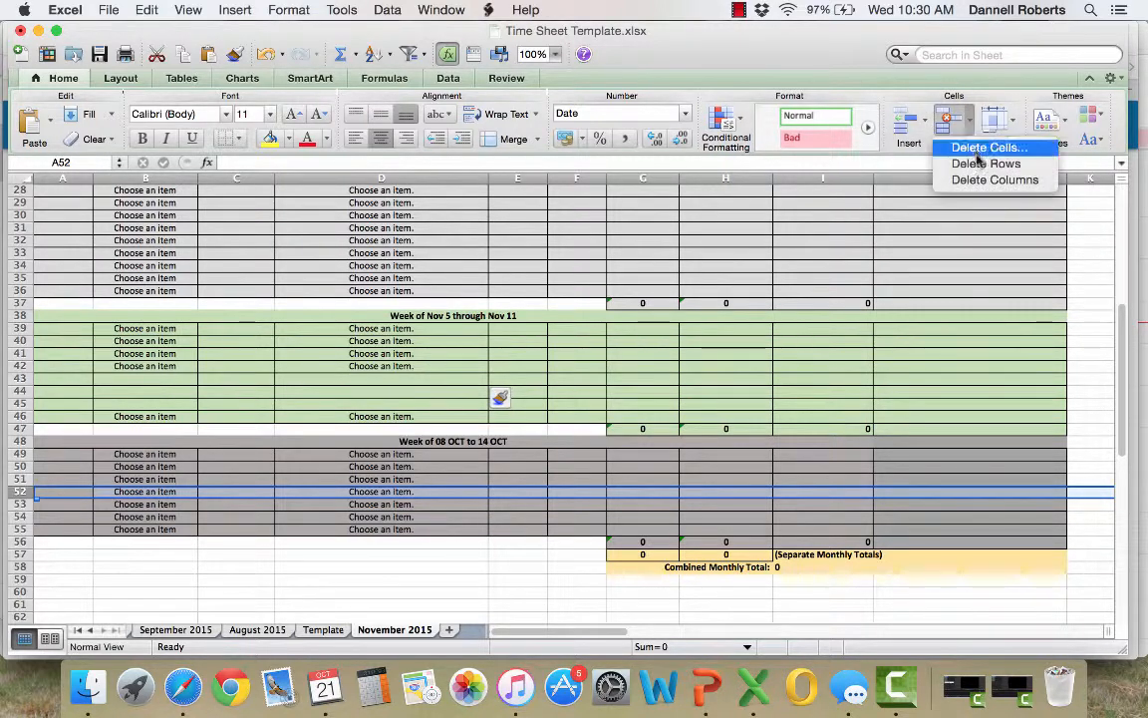
left_click(980, 164)
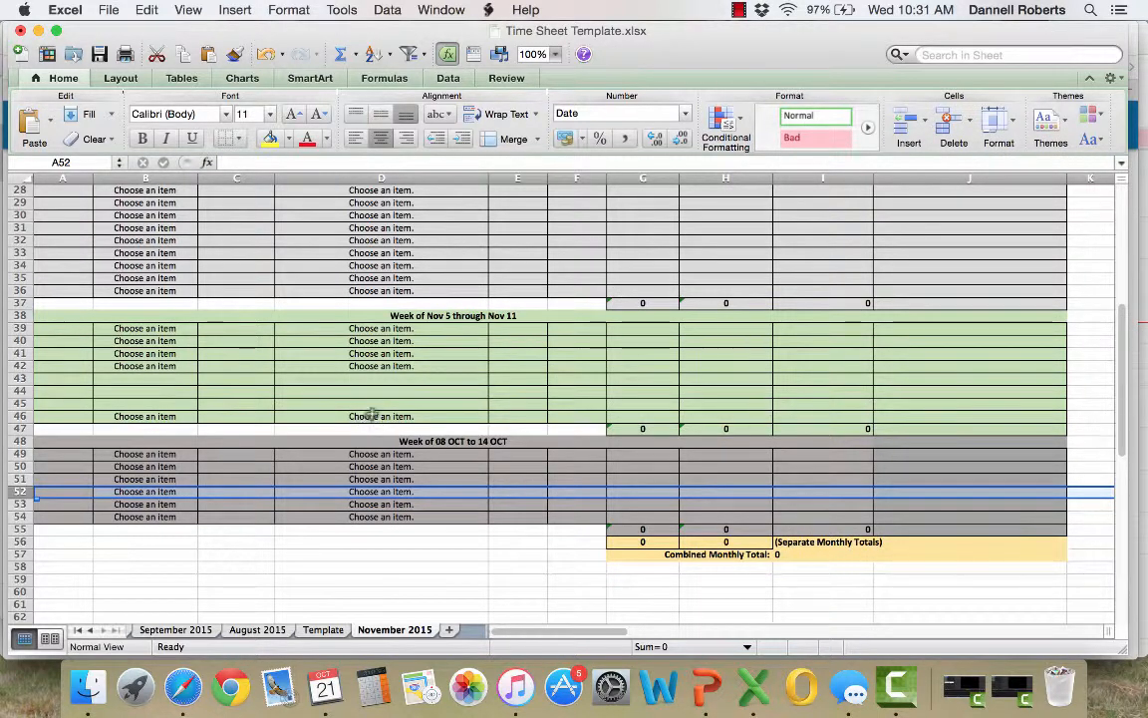
Examine the last entry rows, 46 and 25, below the inserted rows in the Nov 5 and Oct 22 week blocks
left_click(18, 416)
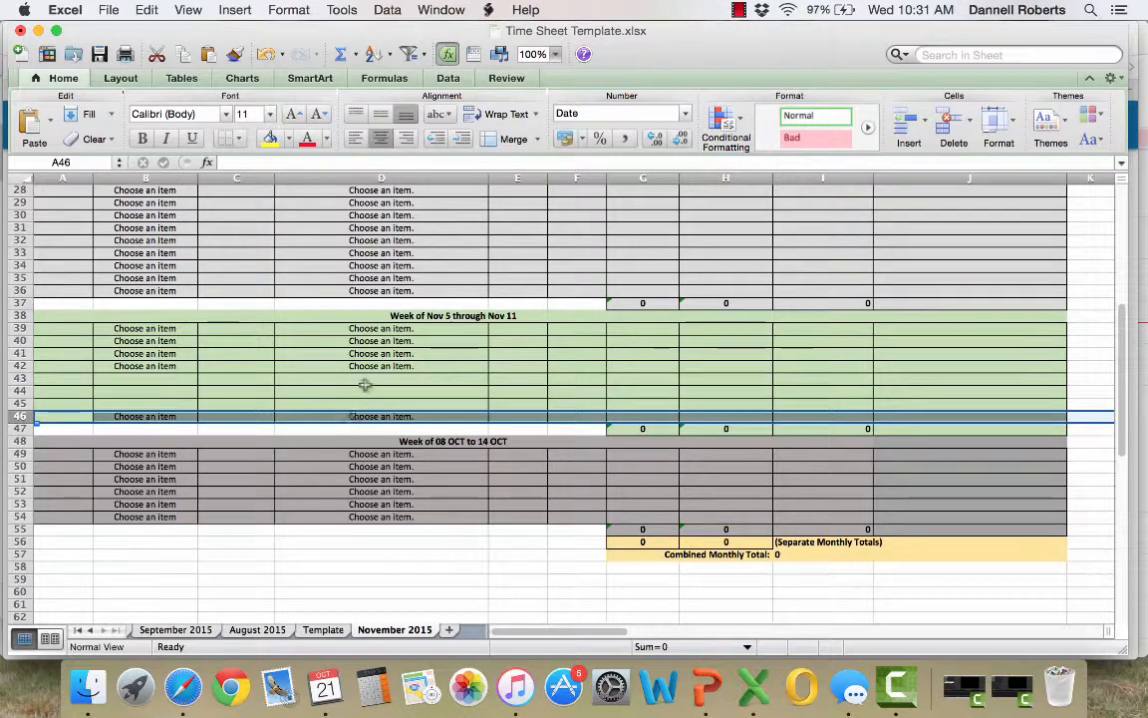
scroll(359, 399, "up", 4)
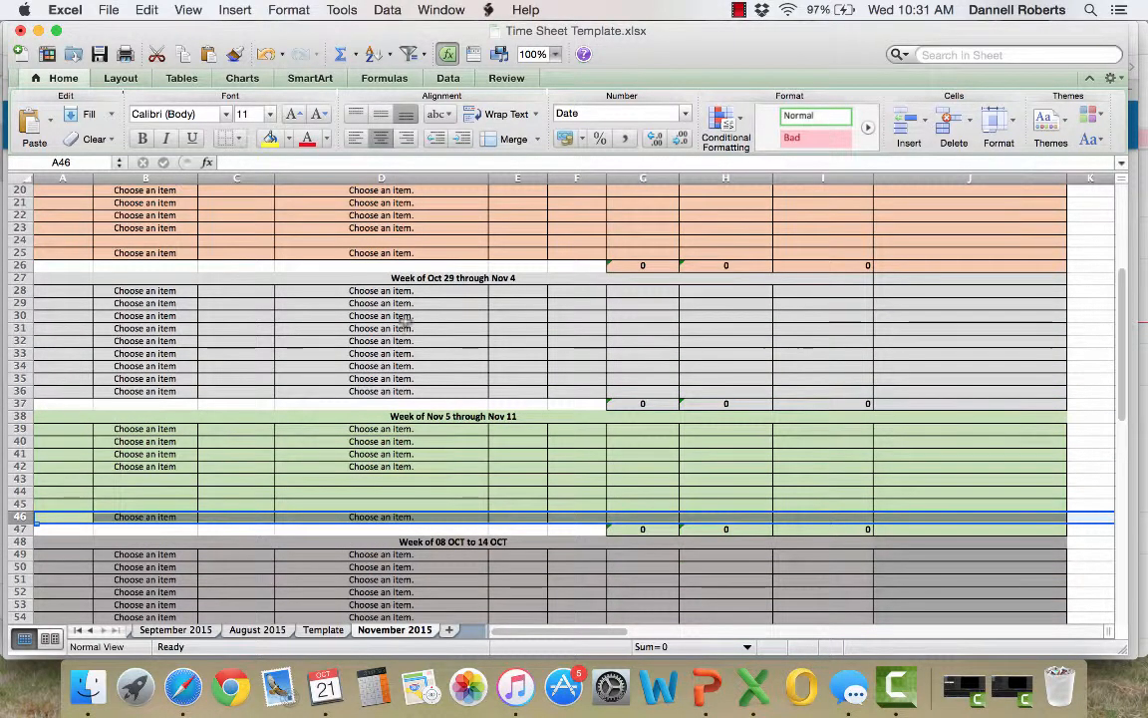
left_click(27, 252)
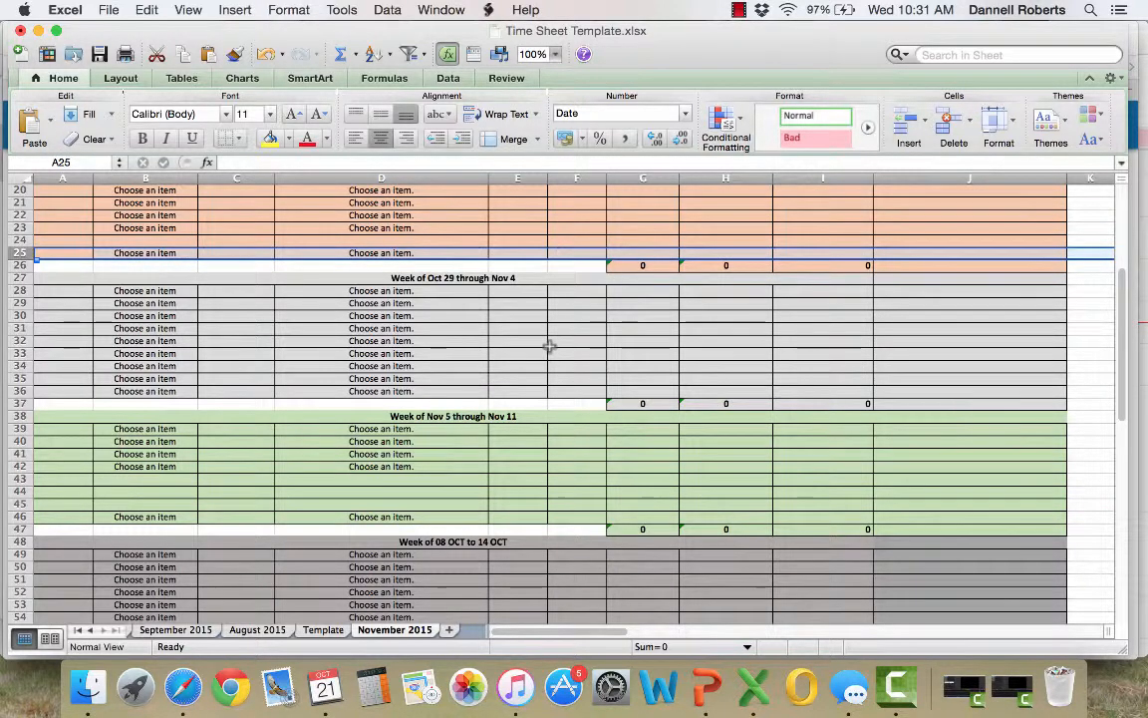
scroll(546, 342, "up", 6)
scroll(549, 346, "up", 2)
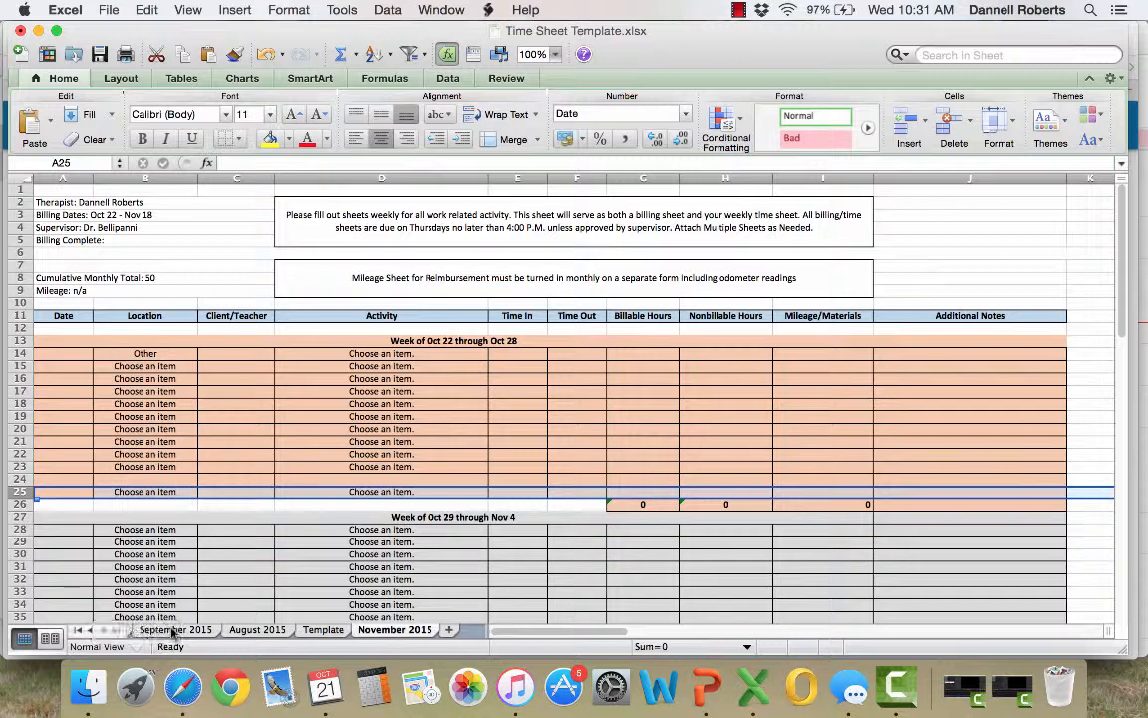
Switch to the Template sheet and review its header details and weekly blocks
left_click(325, 630)
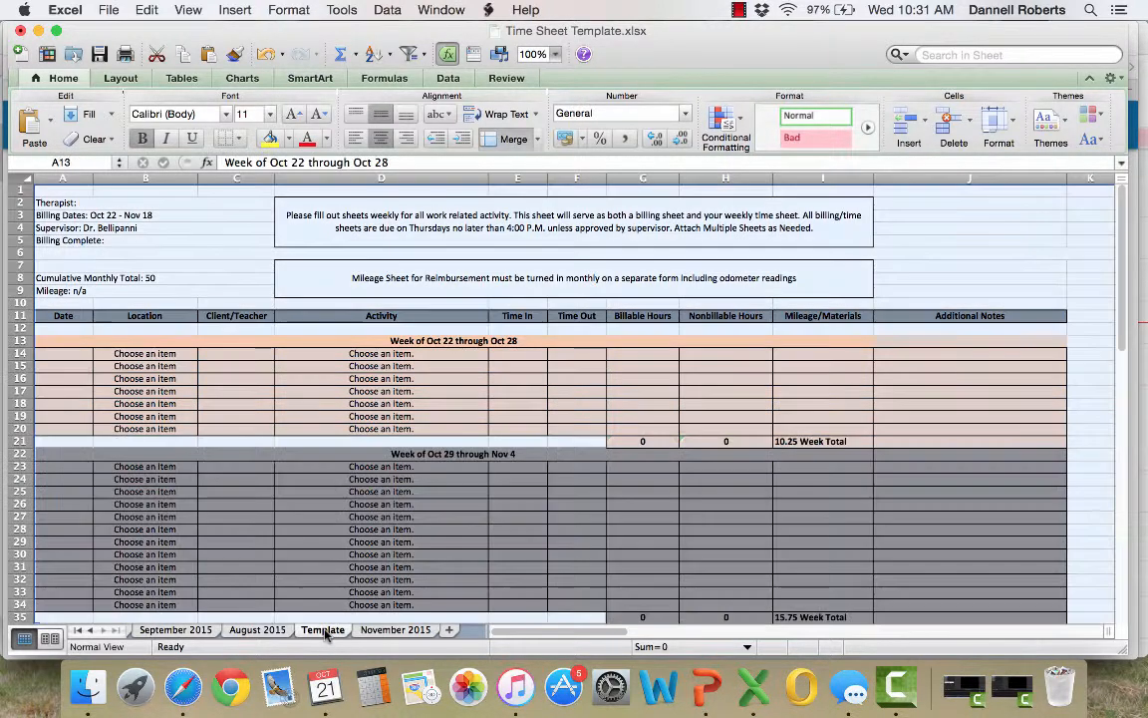
left_click(347, 475)
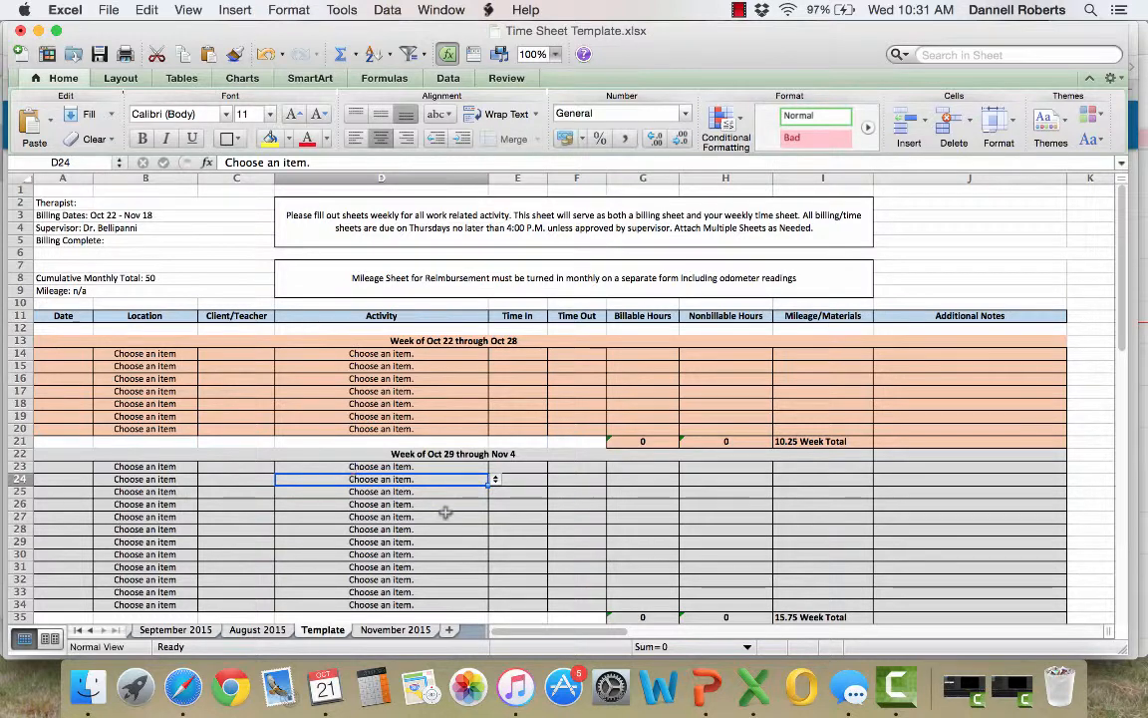
scroll(446, 513, "down", 8)
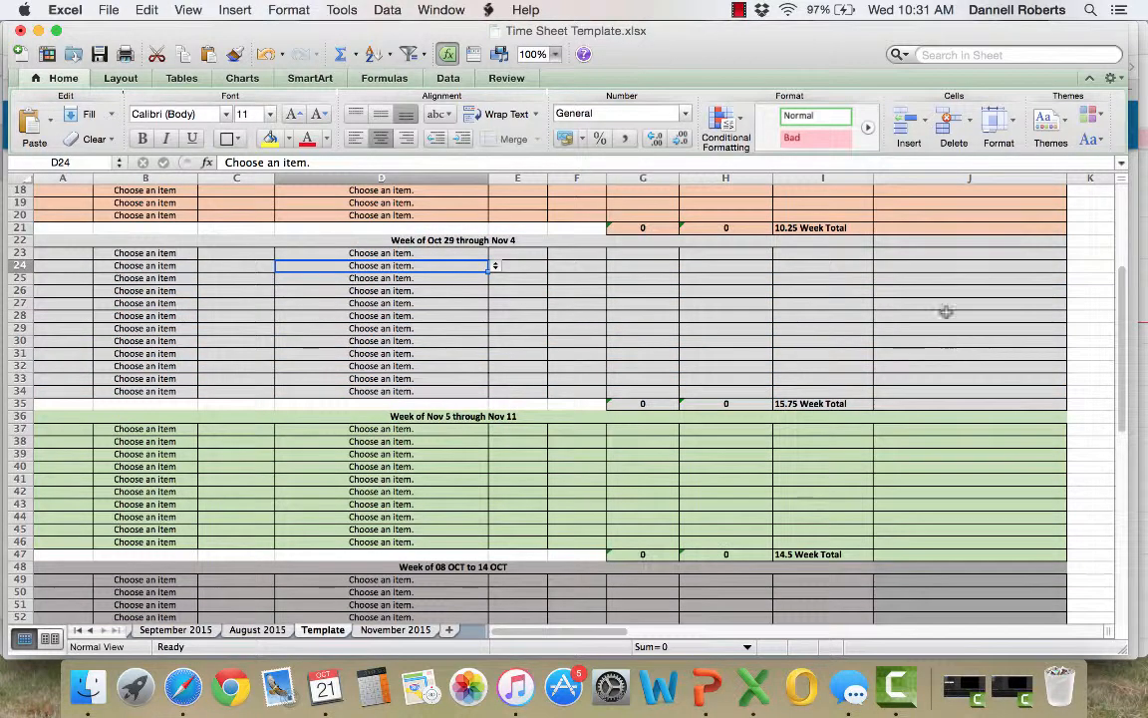
left_click(738, 12)
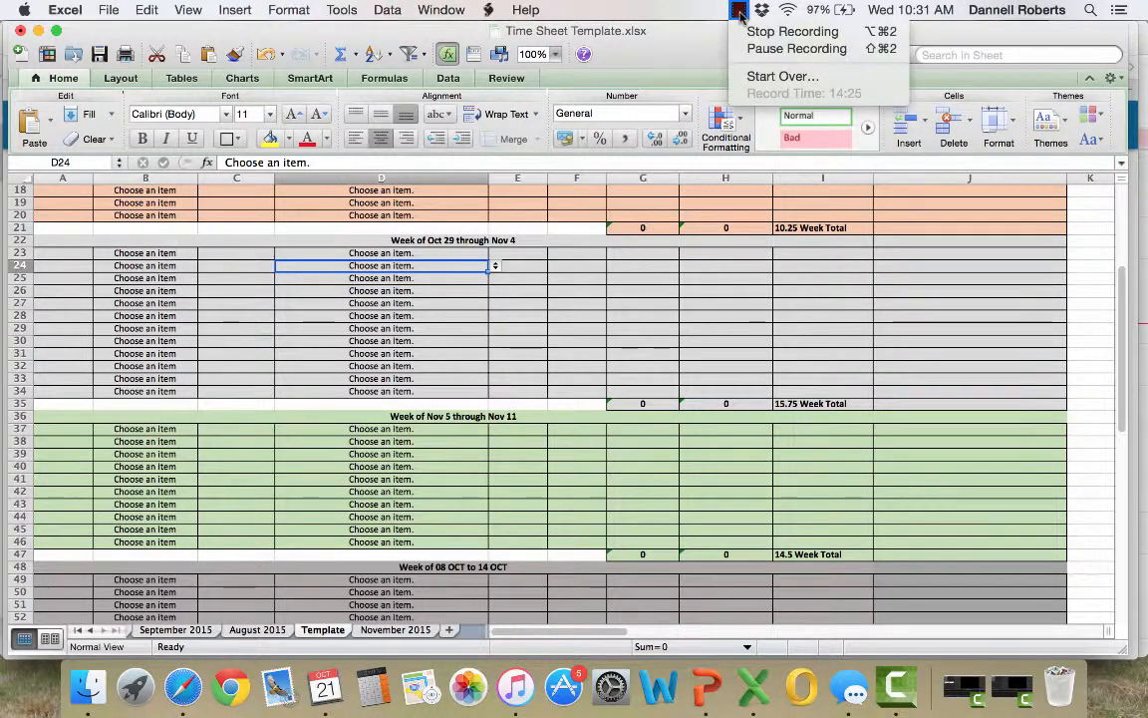